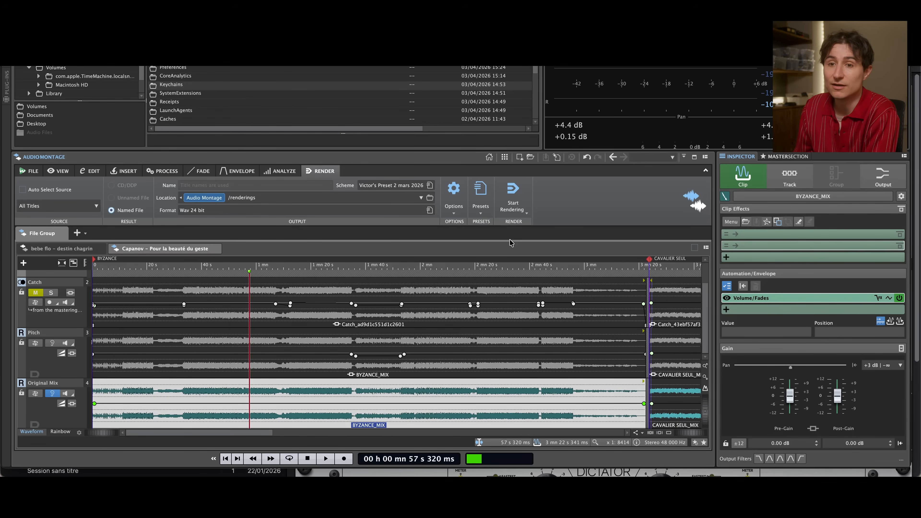
# Review the BYZANCE clips on the Original Mix, Pitch and Catch tracks, comparing the effects chain of each
pyautogui.click(73, 418)
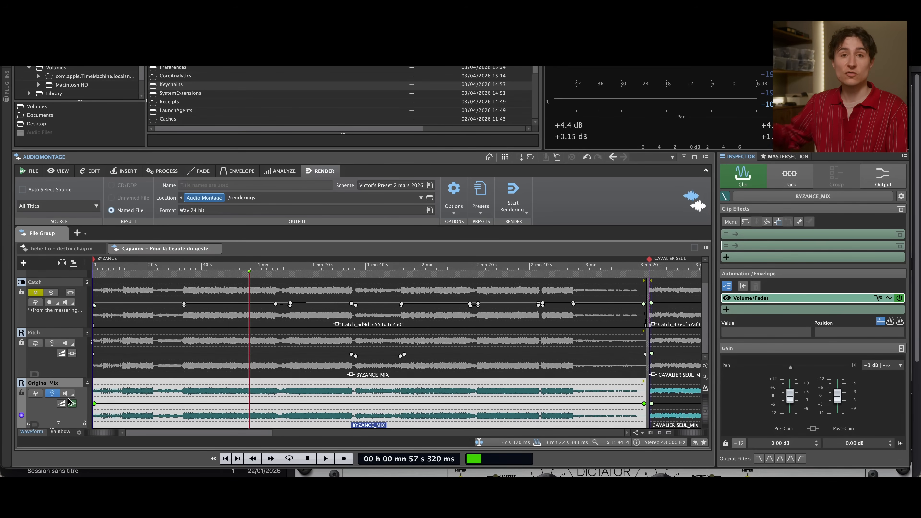
pyautogui.moveTo(69, 401)
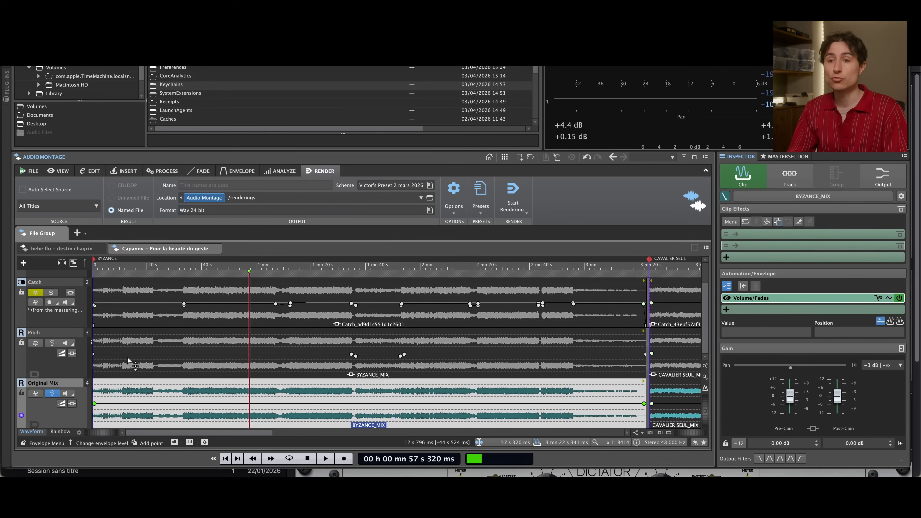
pyautogui.click(164, 357)
pyautogui.click(151, 315)
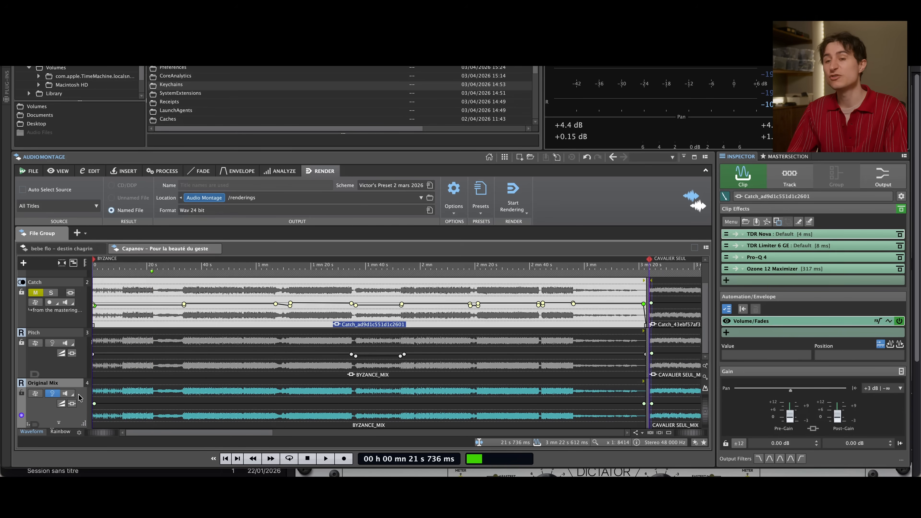
pyautogui.click(101, 387)
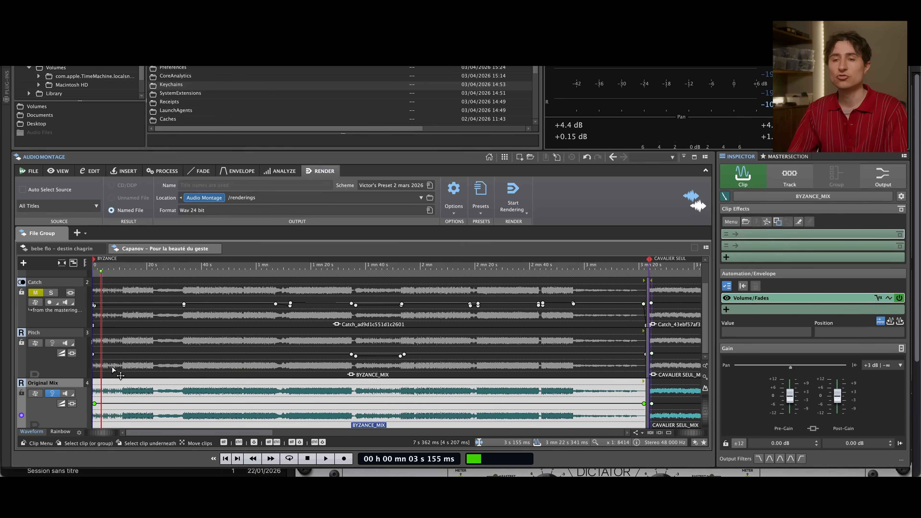
pyautogui.click(113, 363)
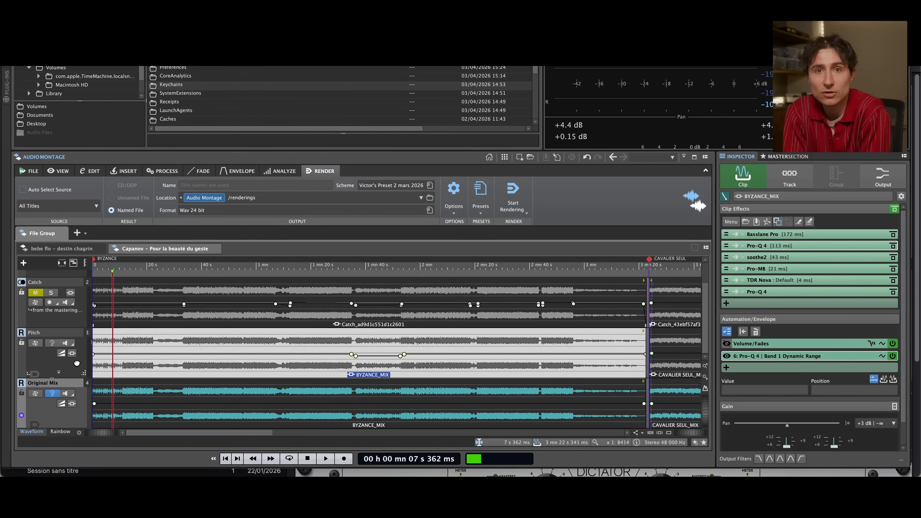
pyautogui.click(107, 315)
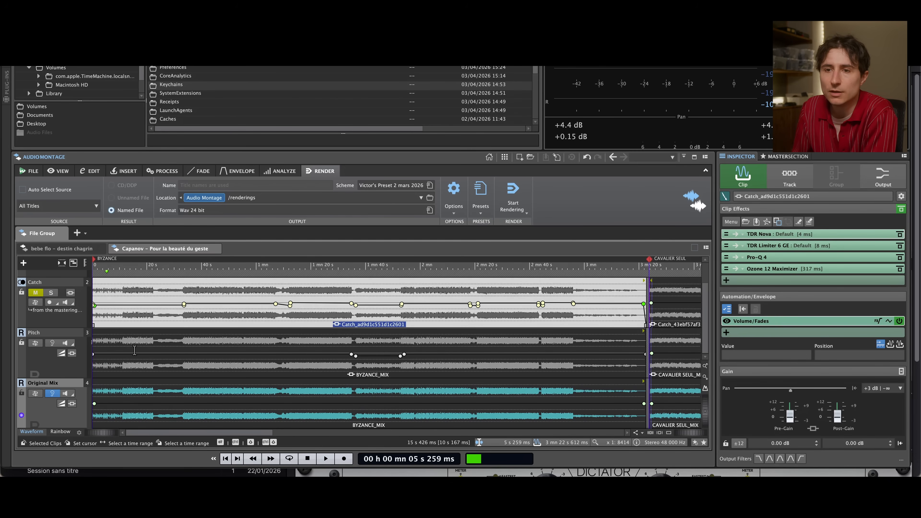
pyautogui.click(108, 369)
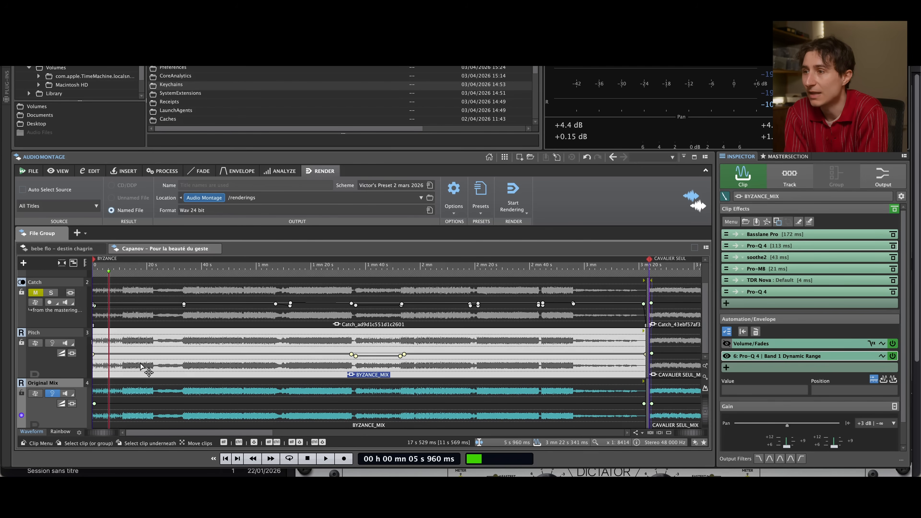
pyautogui.click(141, 365)
pyautogui.click(81, 359)
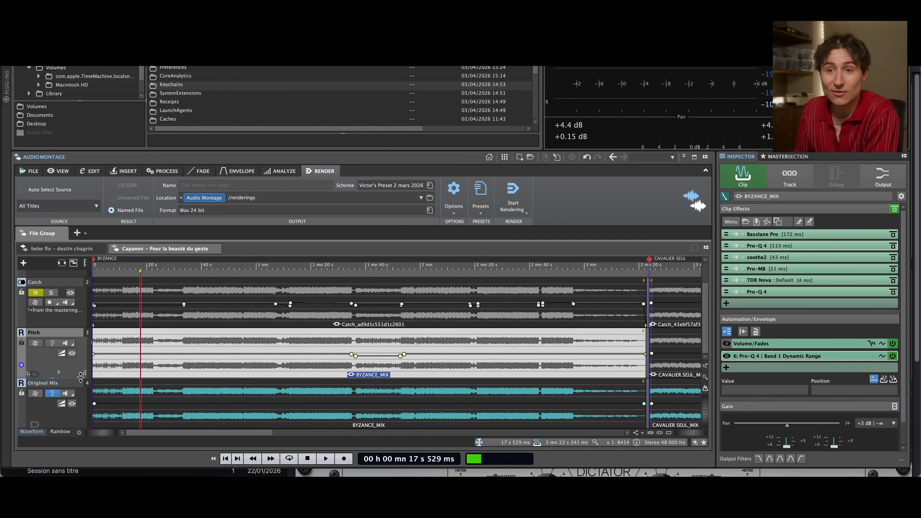
# Play the original mix of BYZANCE from about 1 min 1 s
pyautogui.click(321, 263)
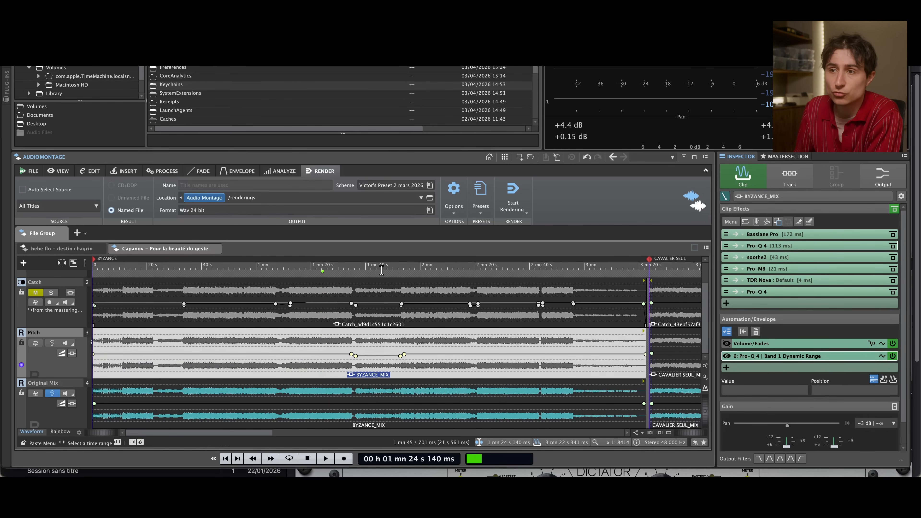
pyautogui.click(260, 270)
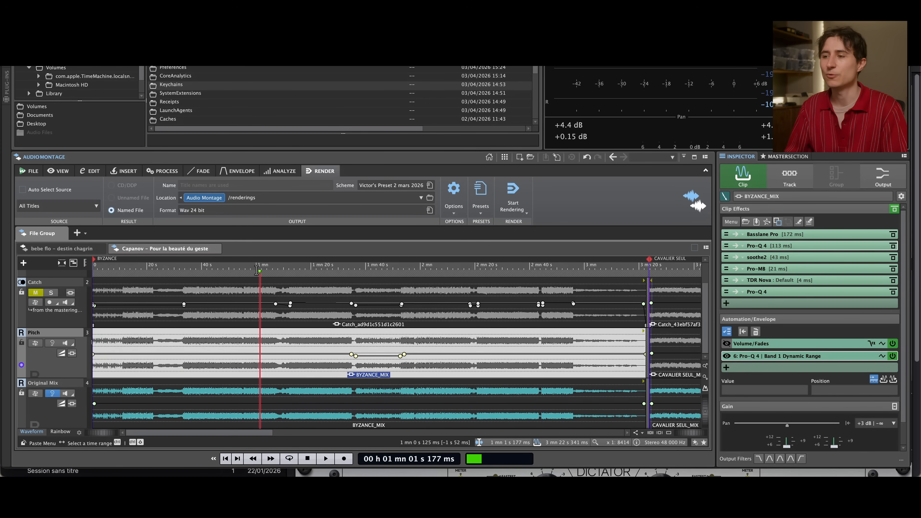
pyautogui.press('space')
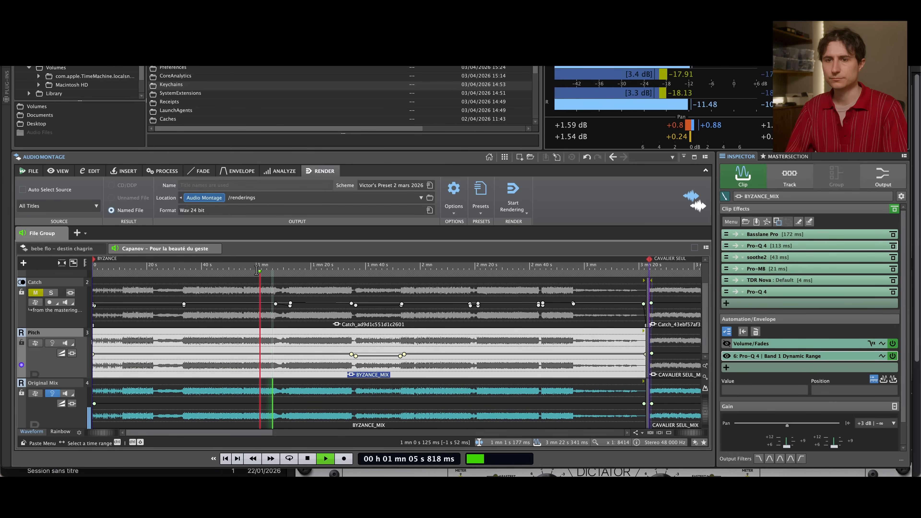
pyautogui.rightClick(64, 422)
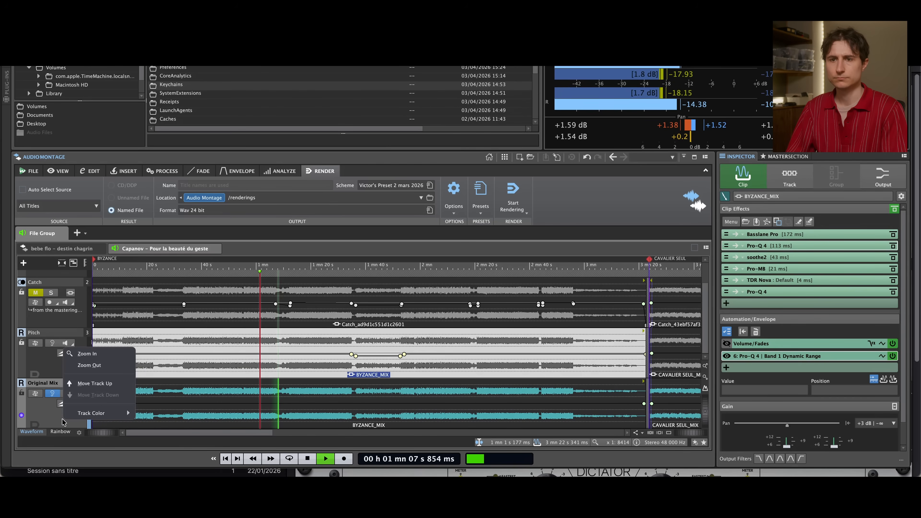
pyautogui.click(42, 416)
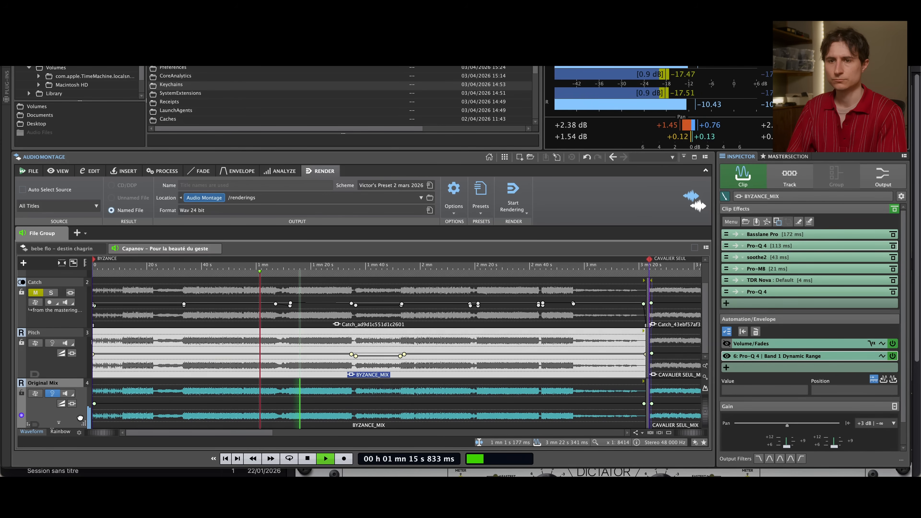
# Inspect the clip effects and track effects of the Original Mix track while it plays
pyautogui.click(170, 404)
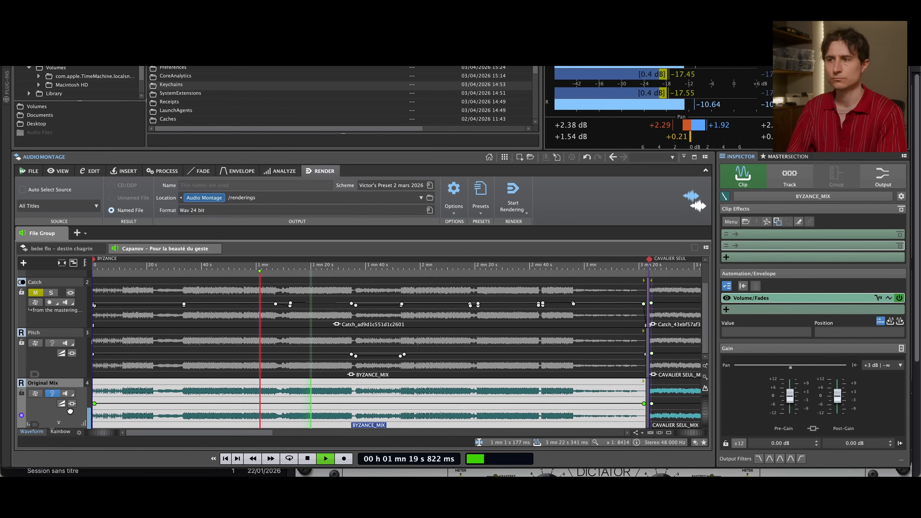
pyautogui.click(789, 176)
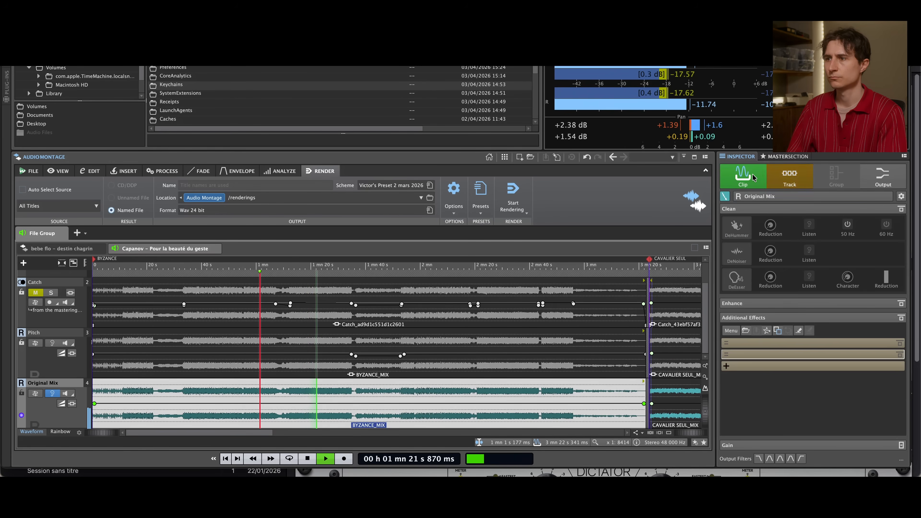
pyautogui.click(759, 195)
pyautogui.click(743, 172)
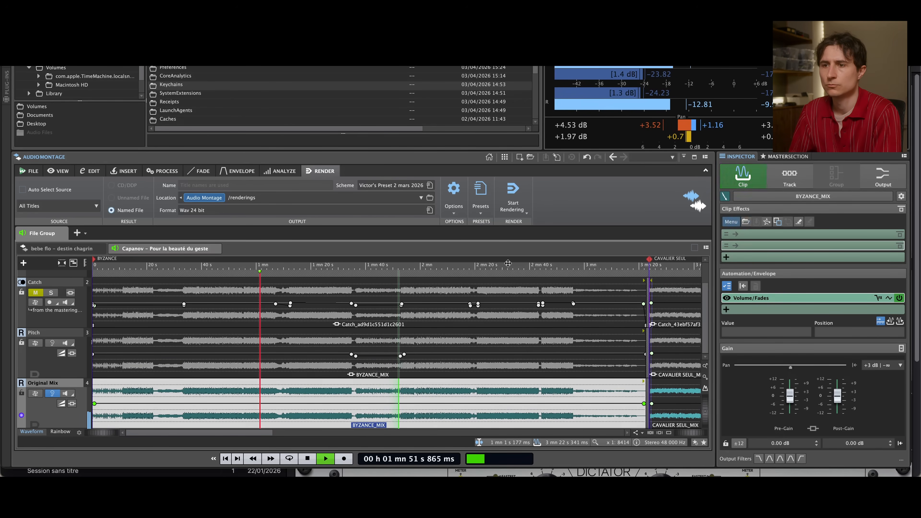
# Stop playback, place the cursor at about 1 min 19 s and open the first Pro-Q 4 of the Pitch track's BYZANCE_MIX clip
pyautogui.click(411, 369)
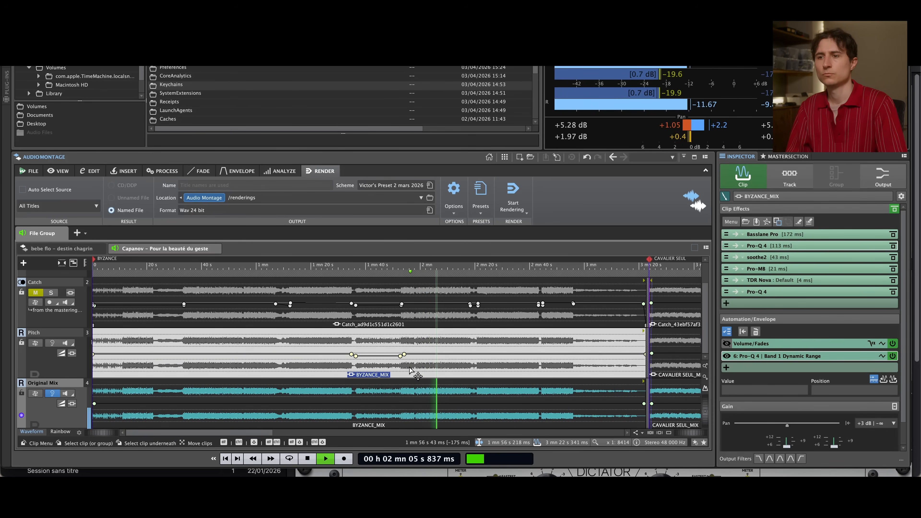
pyautogui.press('space')
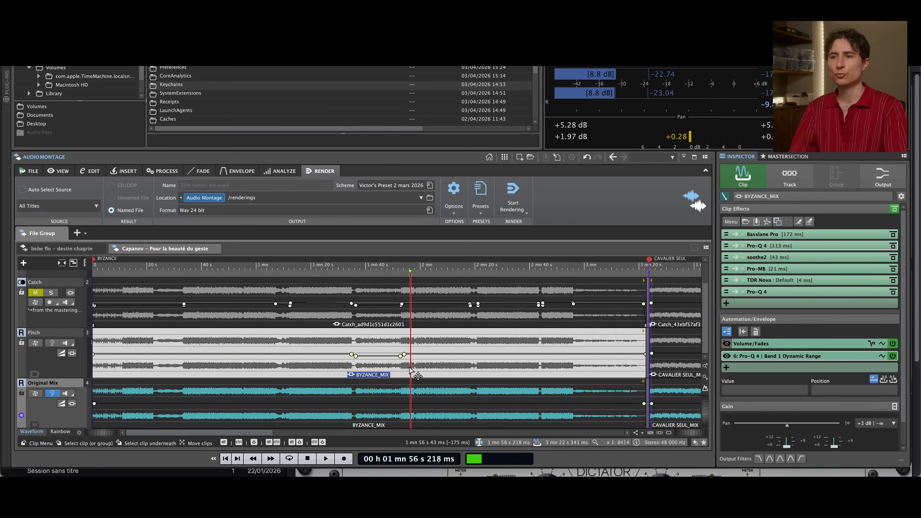
pyautogui.click(78, 364)
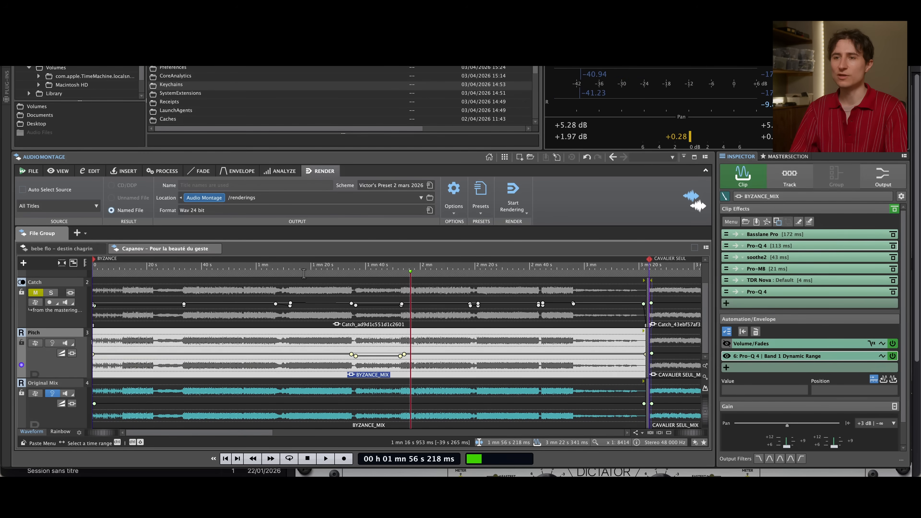
pyautogui.click(308, 266)
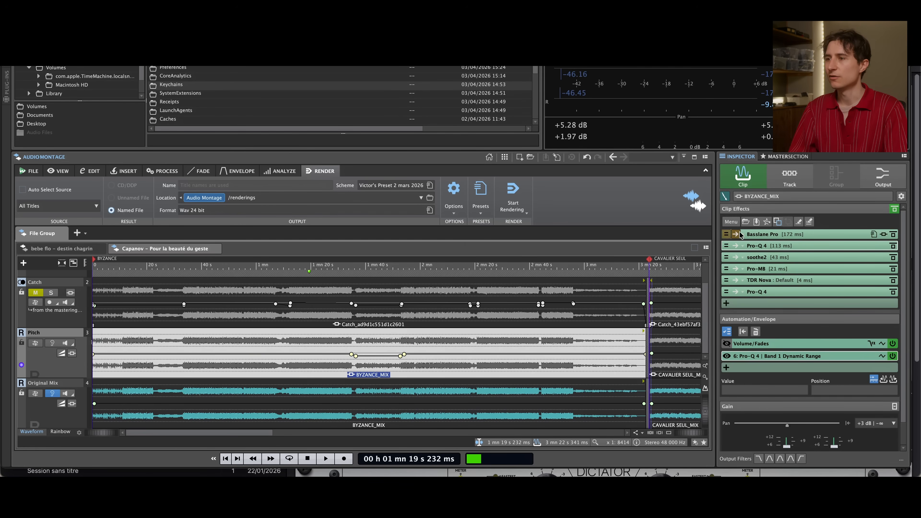
pyautogui.click(778, 244)
pyautogui.moveTo(548, 74); pyautogui.dragTo(554, 76)
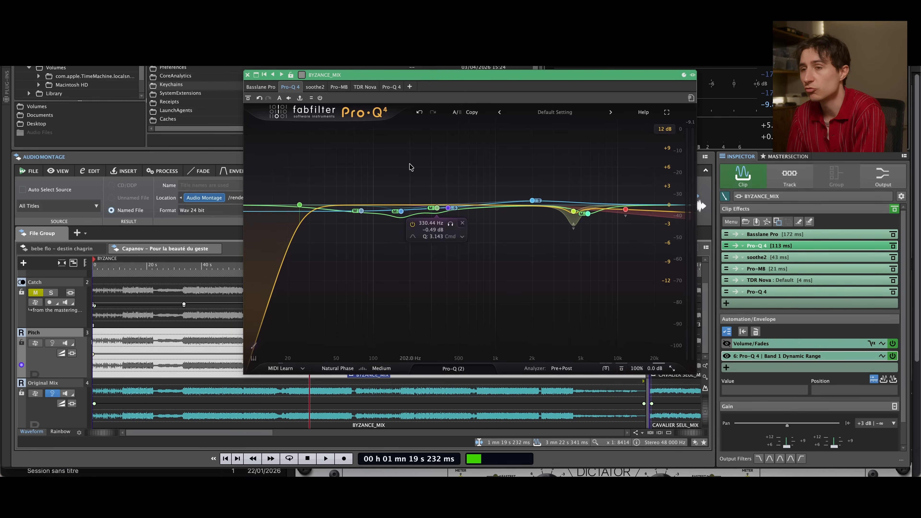
# Select all the EQ bands in Pro-Q 4 and bypass them together
pyautogui.moveTo(338, 160); pyautogui.dragTo(576, 182)
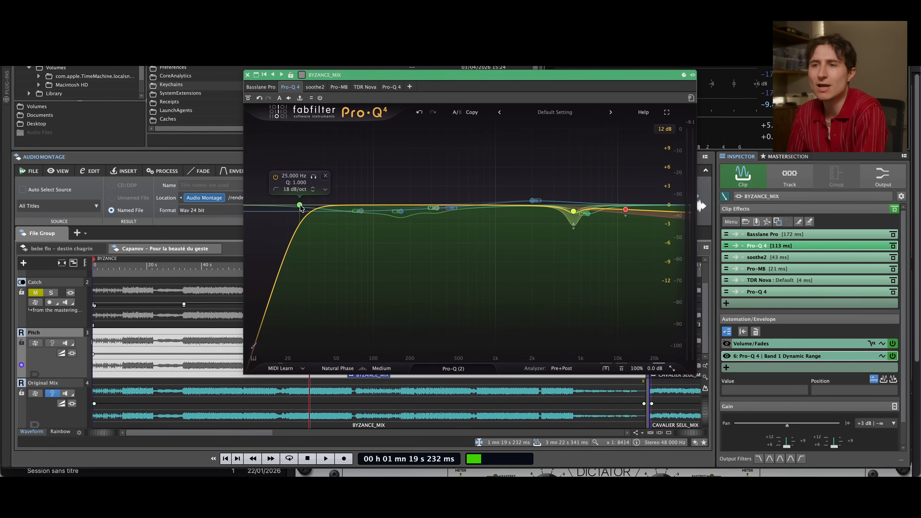
pyautogui.moveTo(282, 150); pyautogui.dragTo(639, 296)
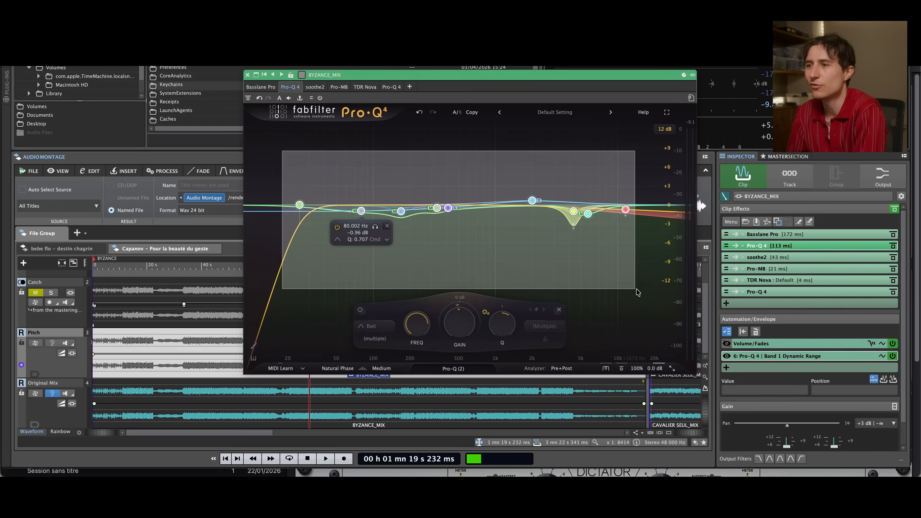
pyautogui.click(371, 309)
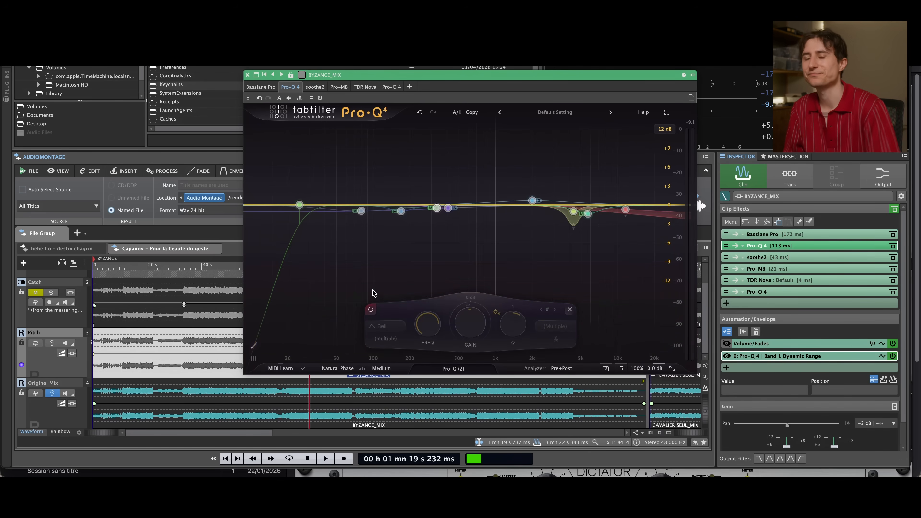
# Re-enable the 25 Hz low-cut band during playback, comparing it soloed, bypassed and active
pyautogui.click(299, 205)
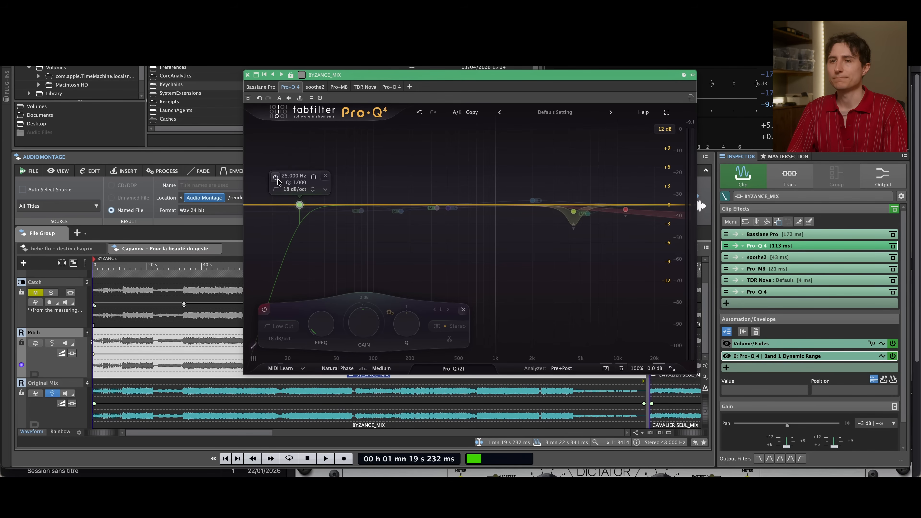
pyautogui.press('space')
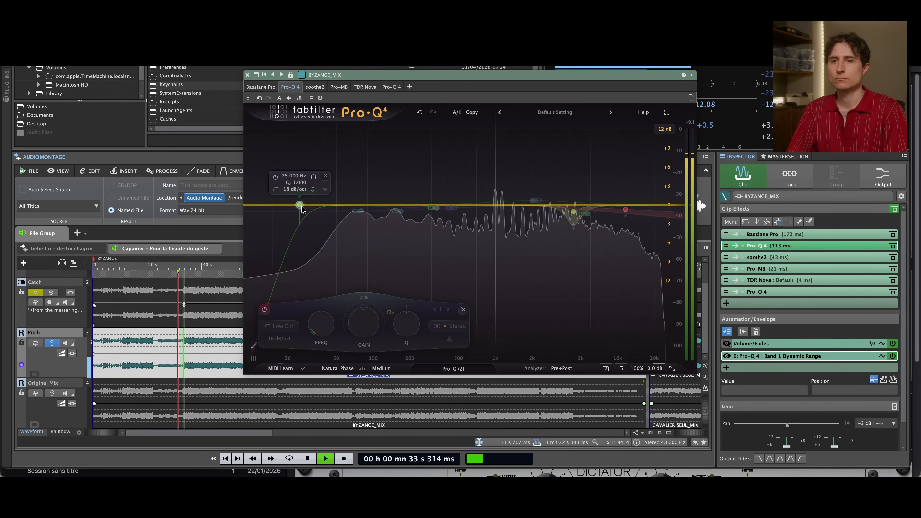
pyautogui.click(276, 177)
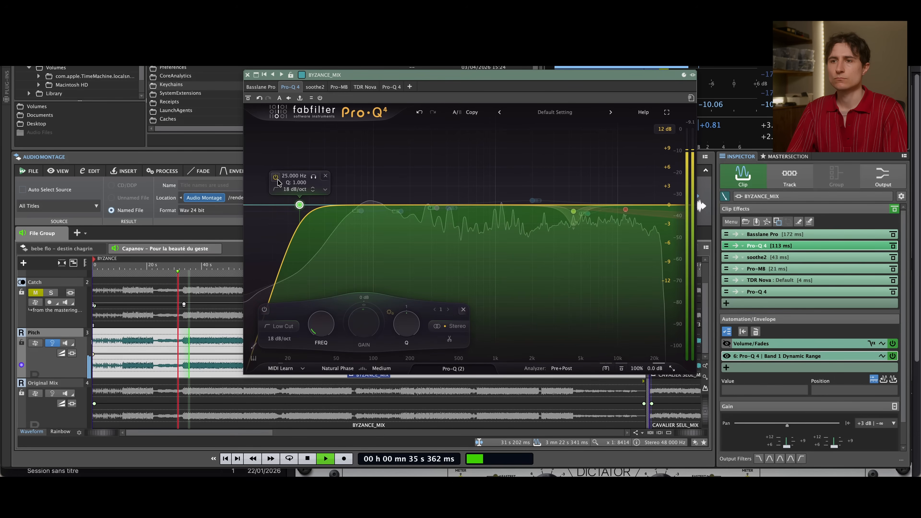
pyautogui.click(314, 176)
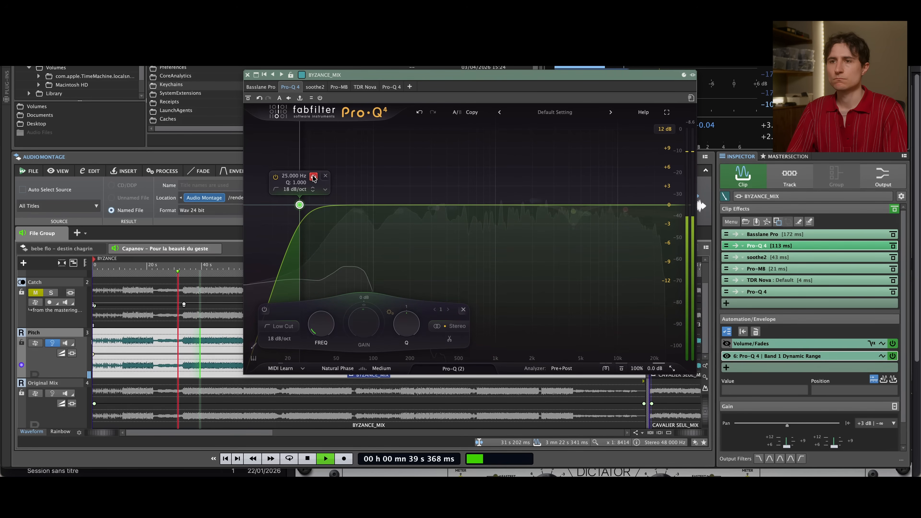
pyautogui.click(313, 177)
pyautogui.click(276, 177)
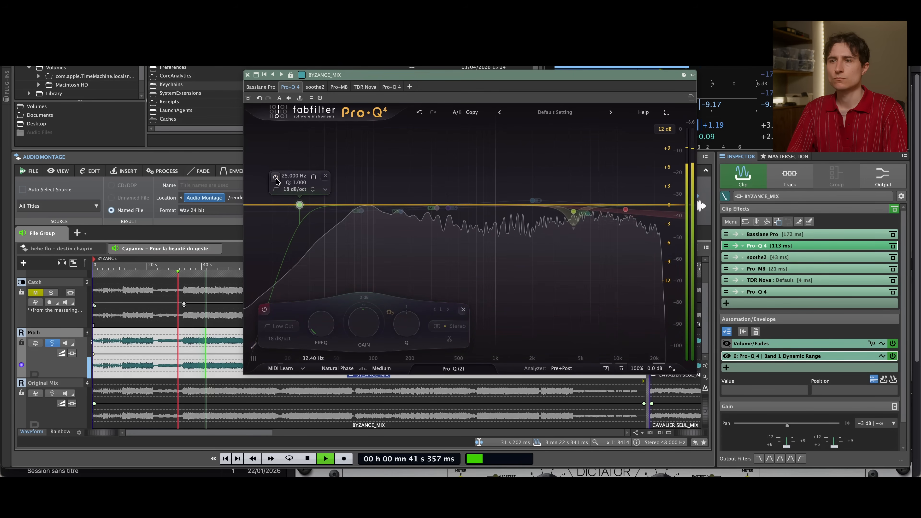
pyautogui.click(276, 177)
pyautogui.press('space')
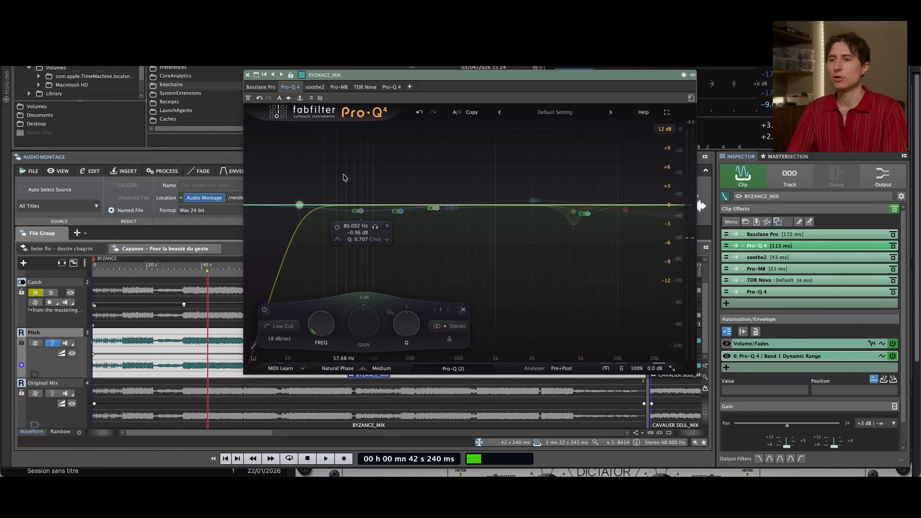
# Re-enable the 80 Hz bell band in Pro-Q 4 during playback, comparing it soloed, bypassed and active
pyautogui.click(360, 211)
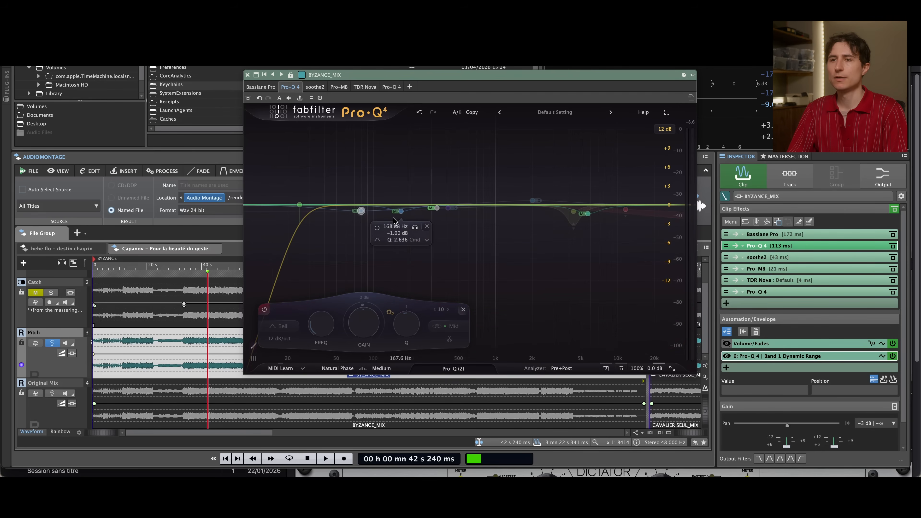
pyautogui.press('space')
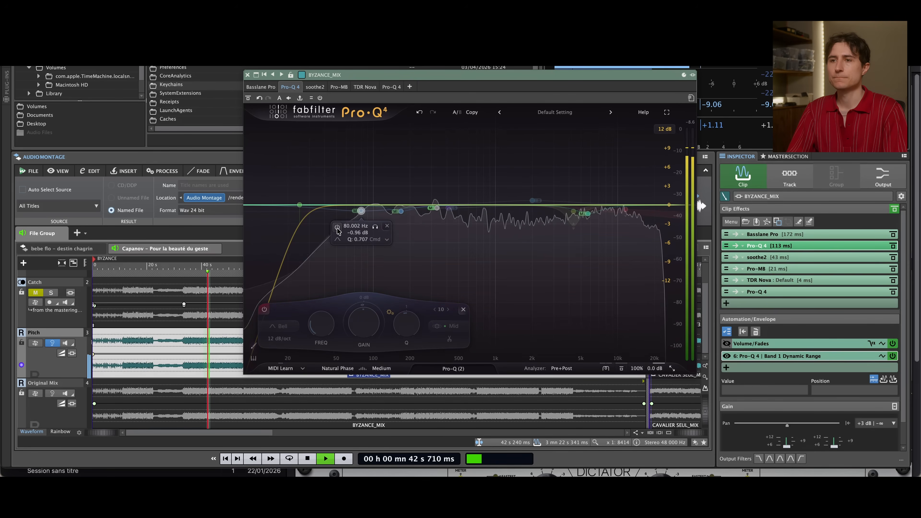
pyautogui.click(337, 227)
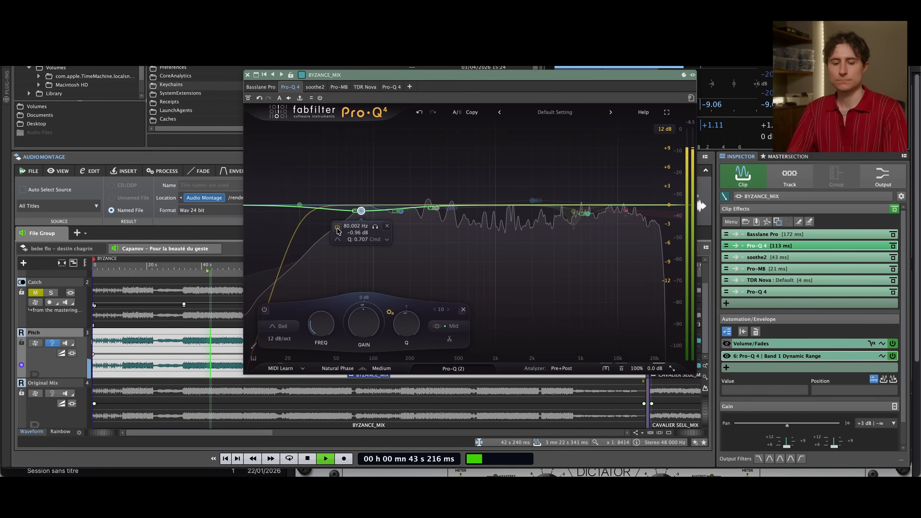
pyautogui.click(377, 228)
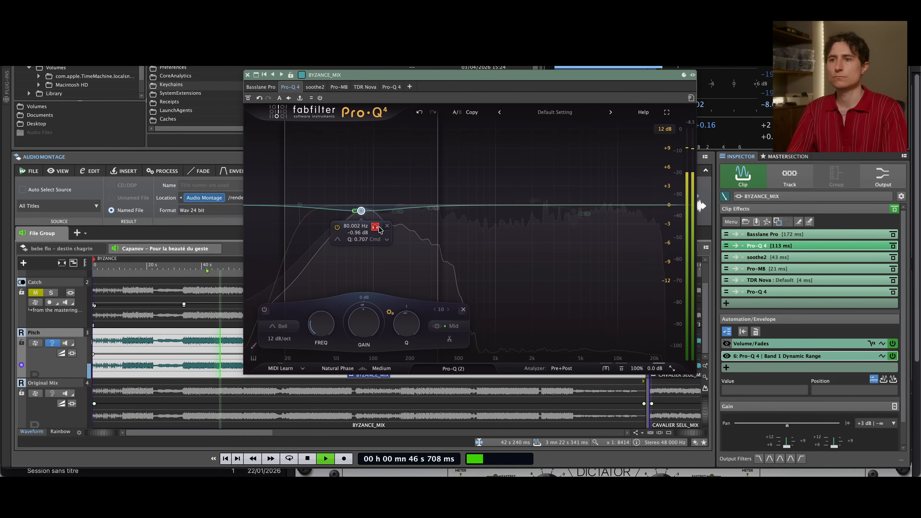
pyautogui.click(379, 228)
pyautogui.click(337, 227)
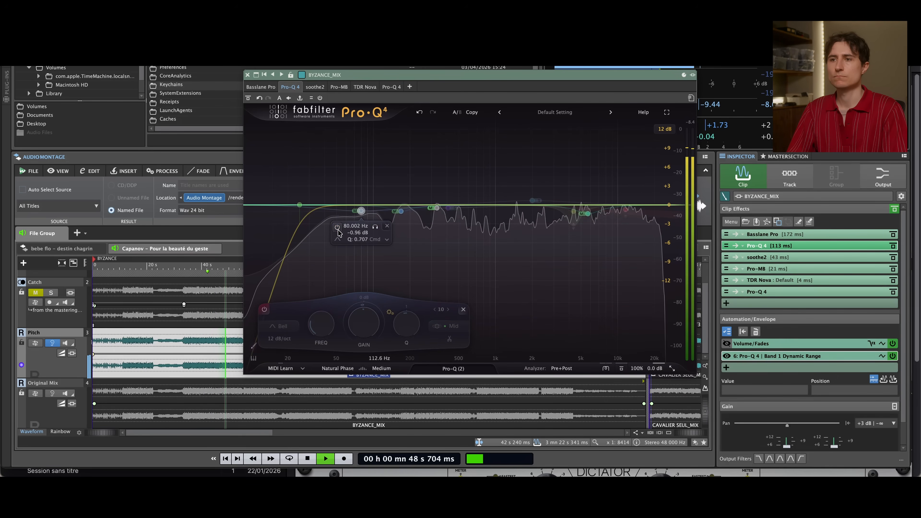
pyautogui.click(337, 227)
# Re-enable the 168.88 Hz and 332.17 Hz Mid bell bands, and audition the 332.17 Hz band soloed
pyautogui.click(415, 227)
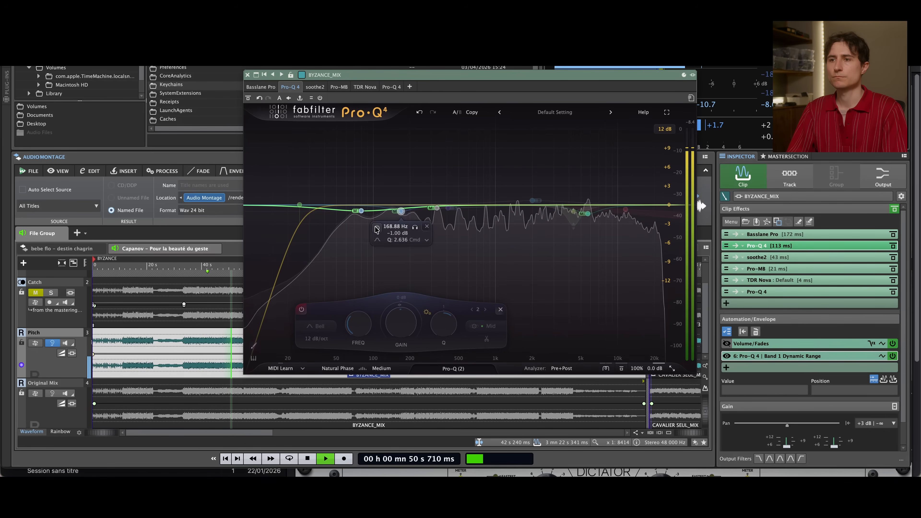
pyautogui.press('space')
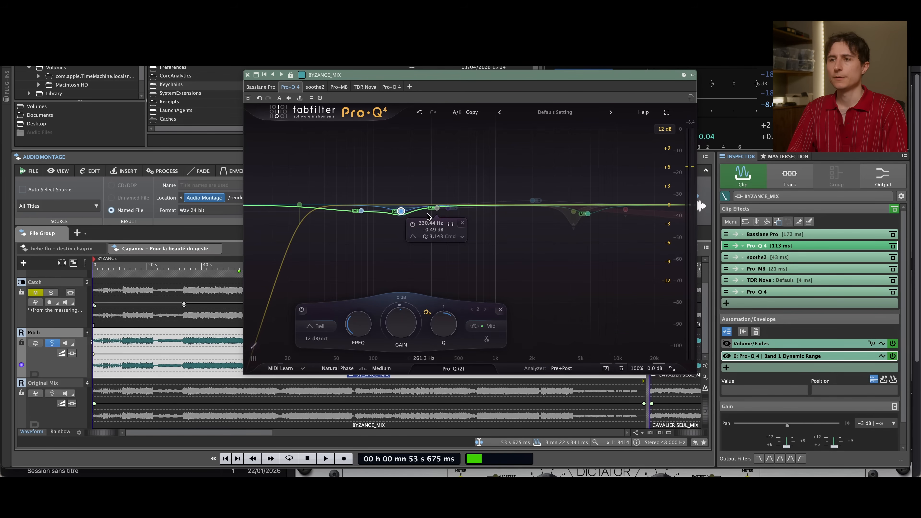
pyautogui.click(437, 210)
pyautogui.click(413, 224)
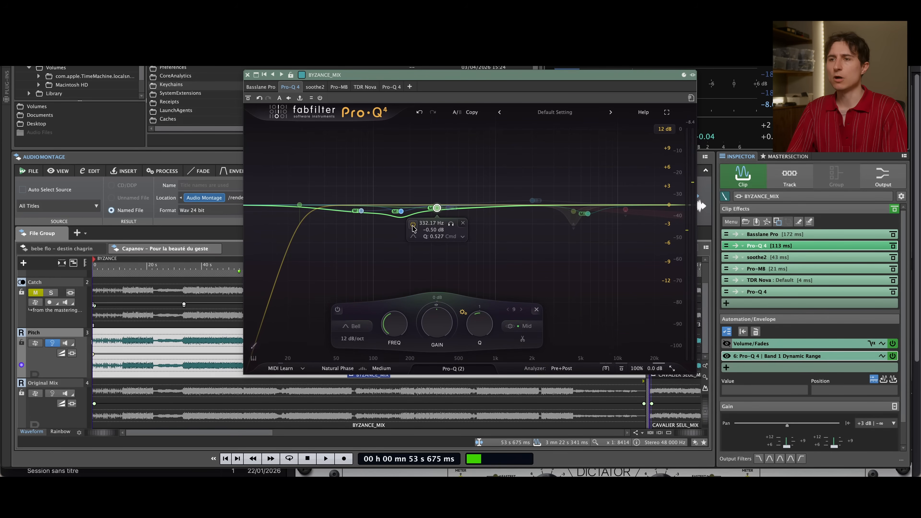
pyautogui.click(451, 224)
pyautogui.press('space')
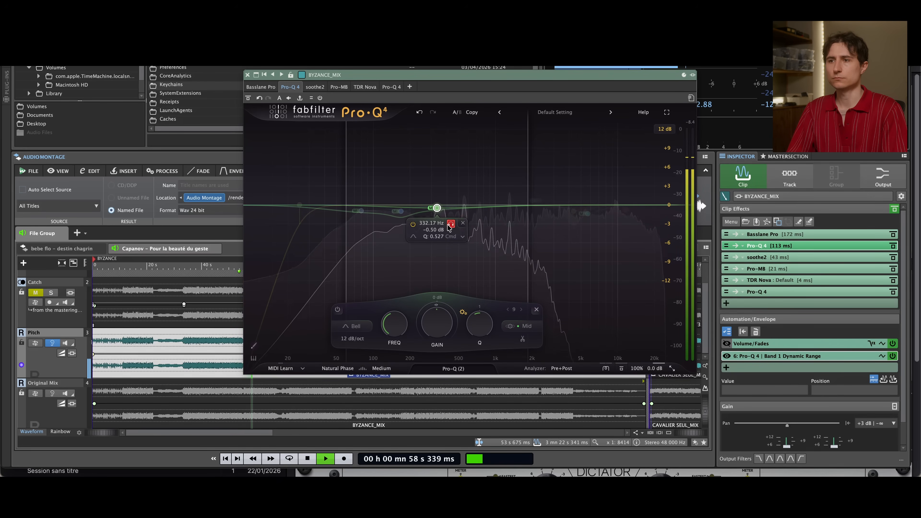
pyautogui.press('space')
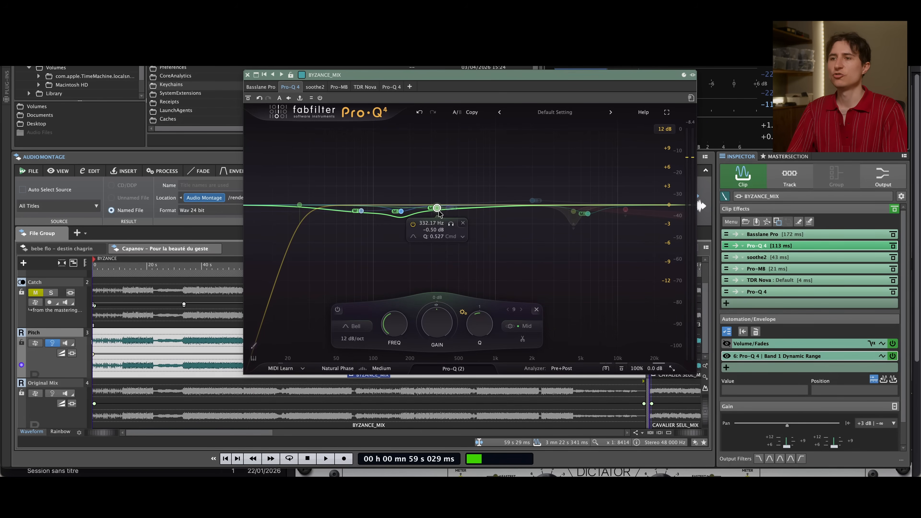
# Re-enable the 410.49 Hz Side low-shelf band, comparing it bypassed and active during playback
pyautogui.click(450, 209)
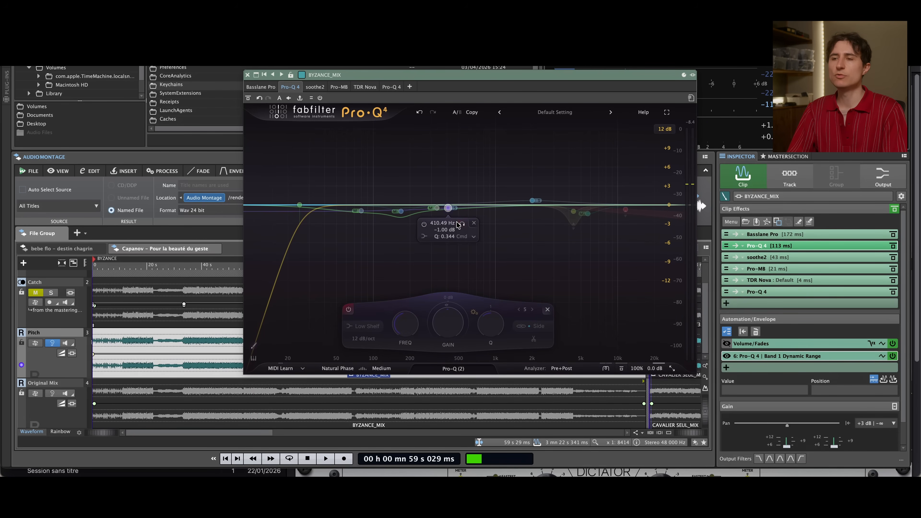
pyautogui.click(460, 226)
pyautogui.press('space')
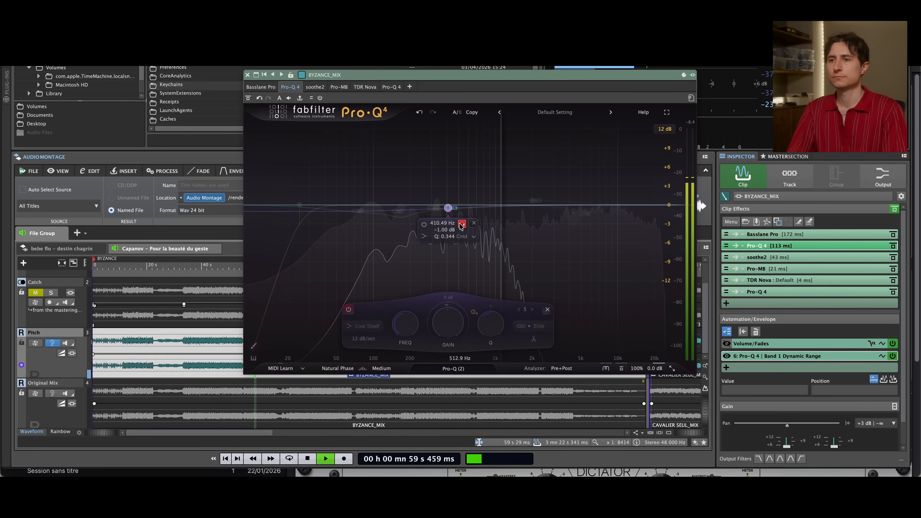
pyautogui.click(424, 225)
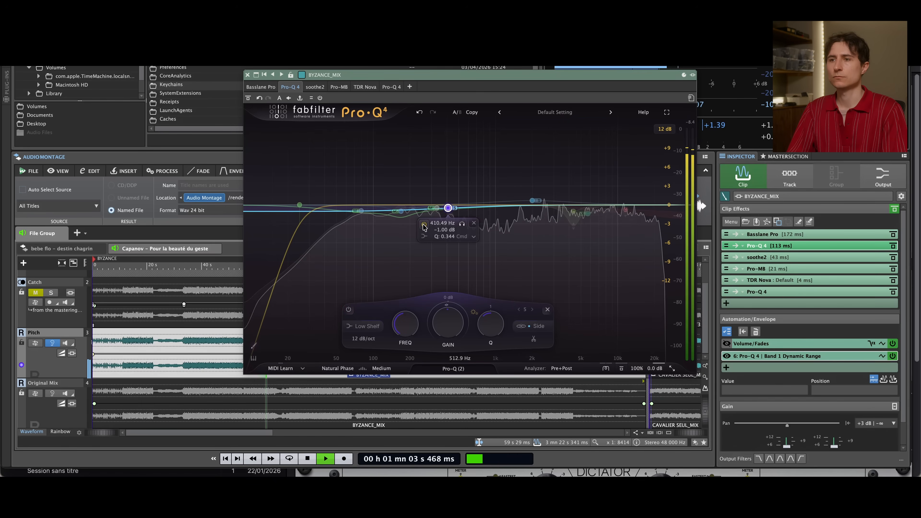
pyautogui.click(424, 225)
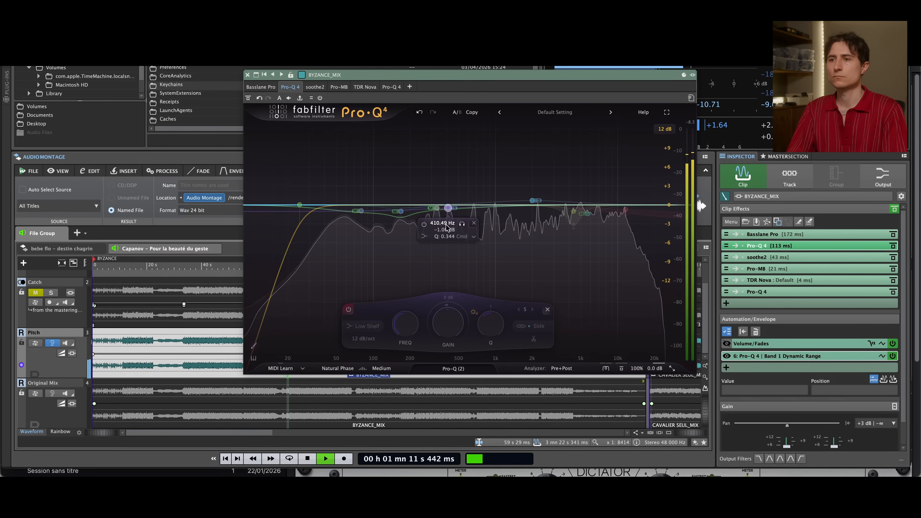
pyautogui.click(424, 226)
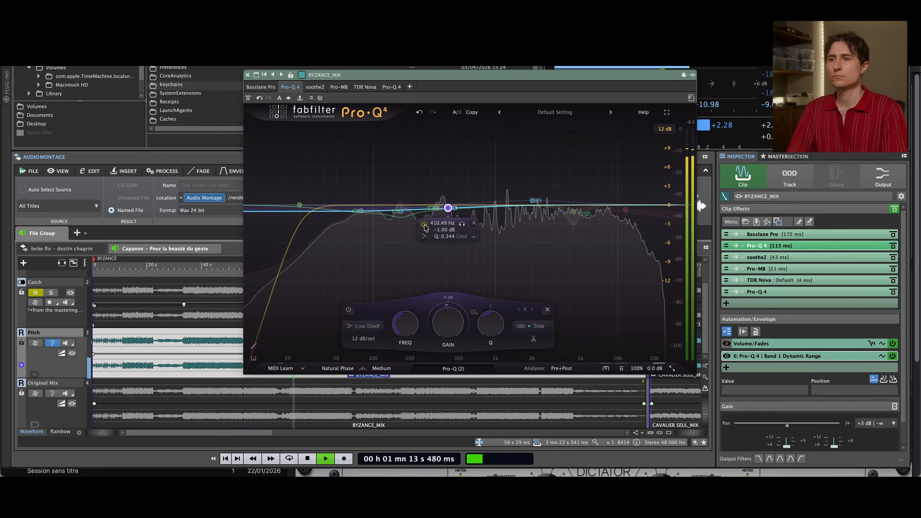
pyautogui.press('space')
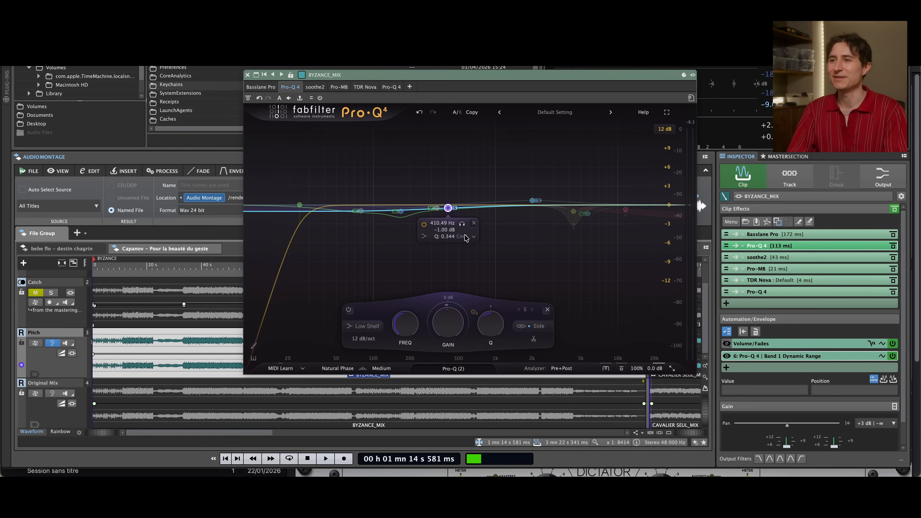
# Re-enable the 2000 Hz Side bell band, auditioning it soloed and comparing it bypassed and active
pyautogui.click(534, 200)
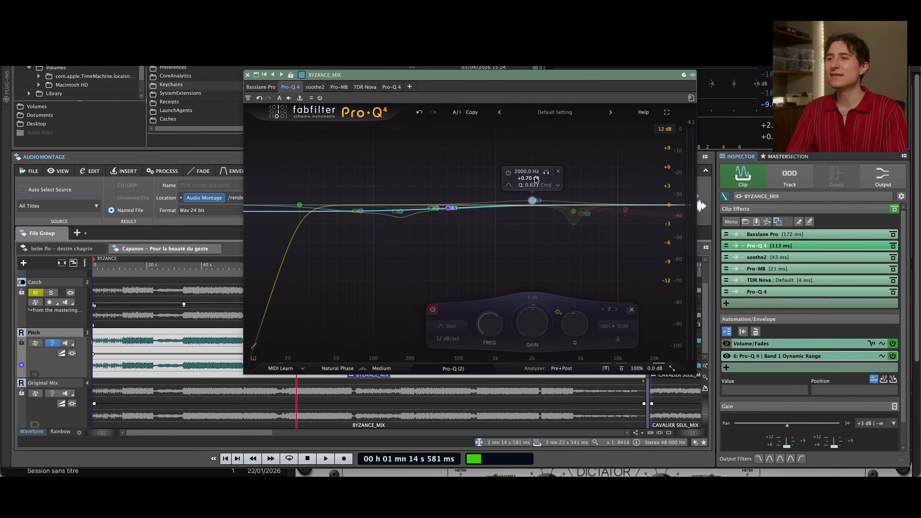
pyautogui.click(508, 173)
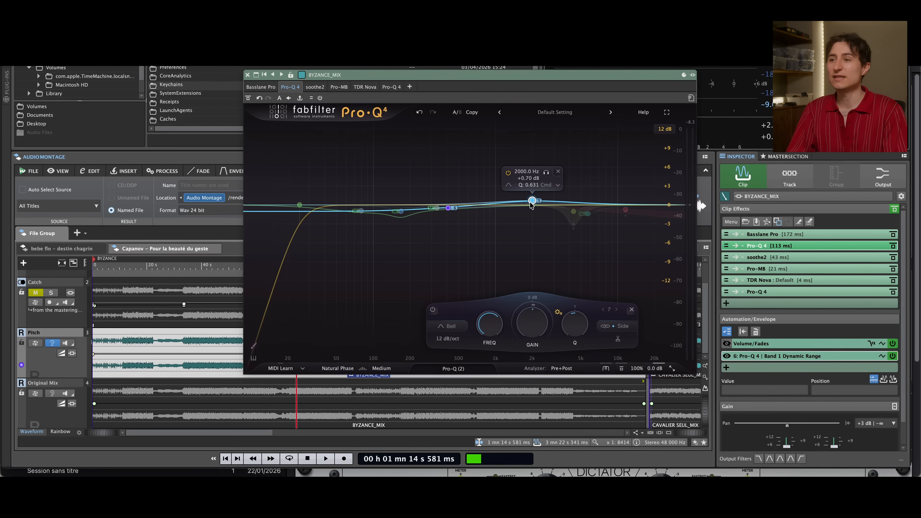
pyautogui.click(543, 174)
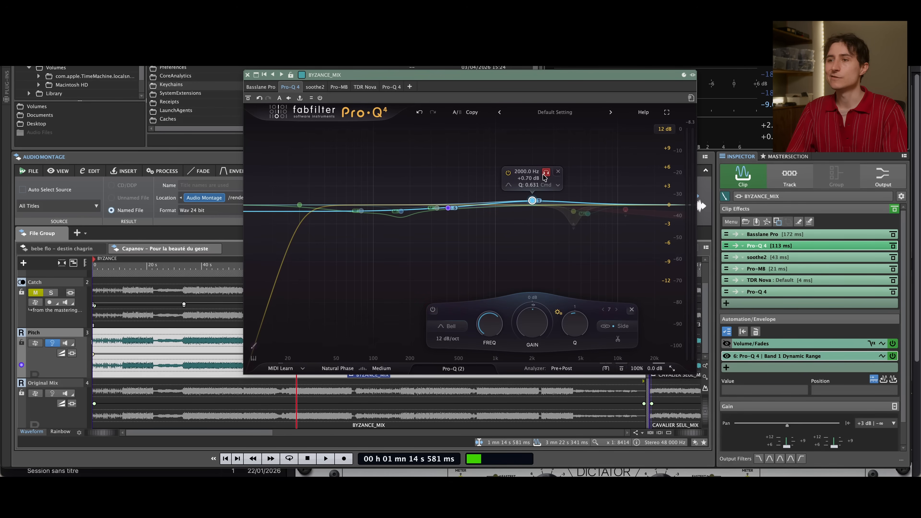
pyautogui.press('space')
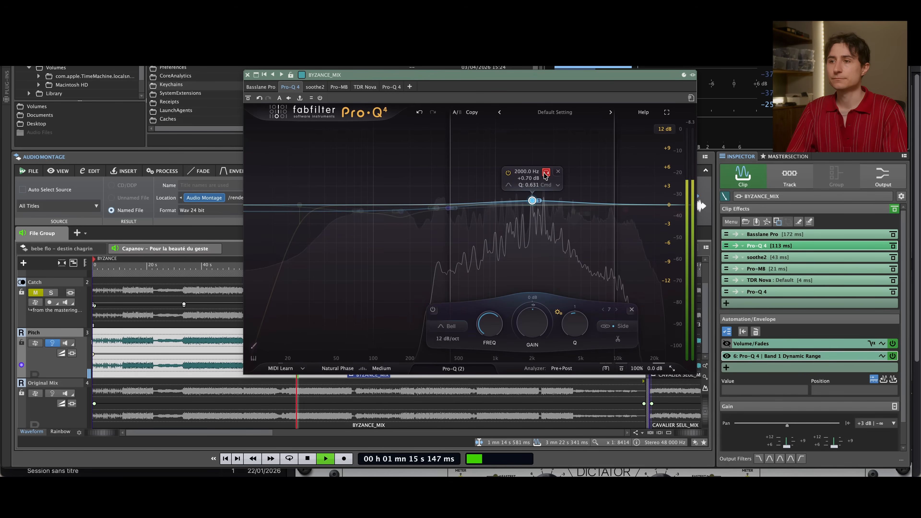
pyautogui.press('space')
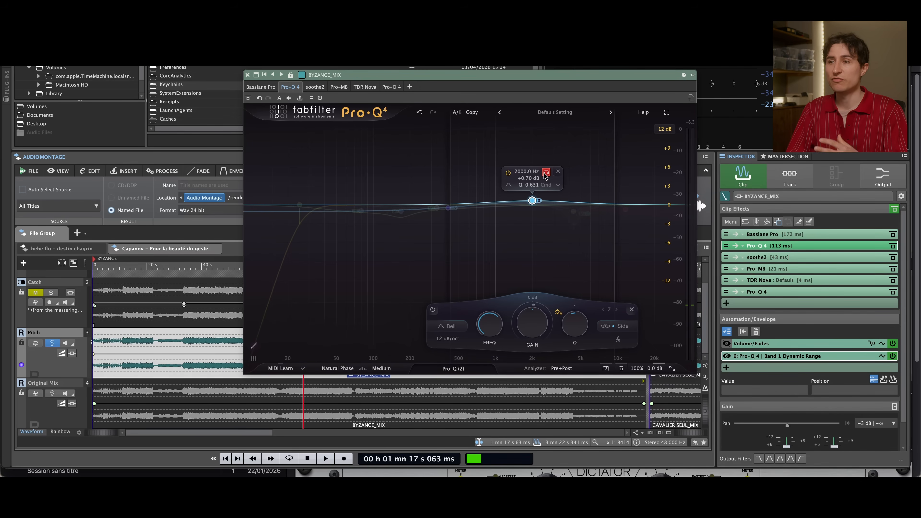
pyautogui.click(546, 172)
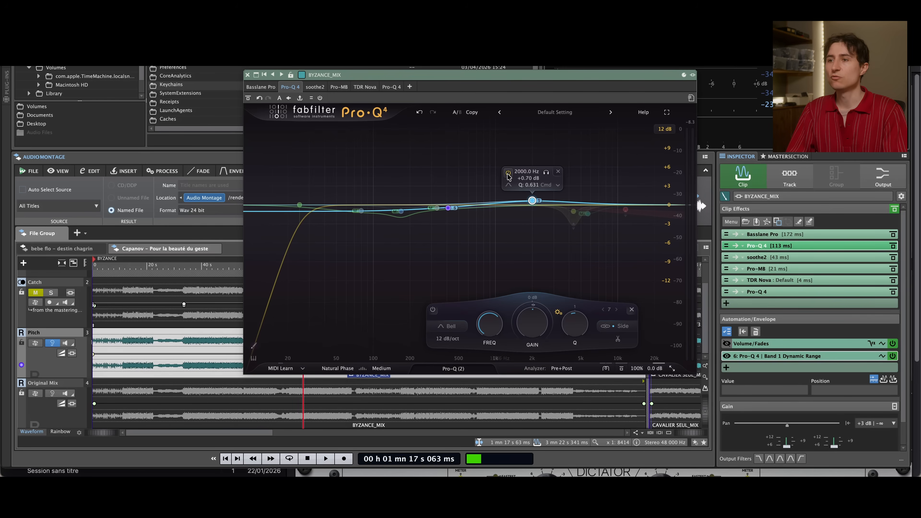
pyautogui.click(507, 174)
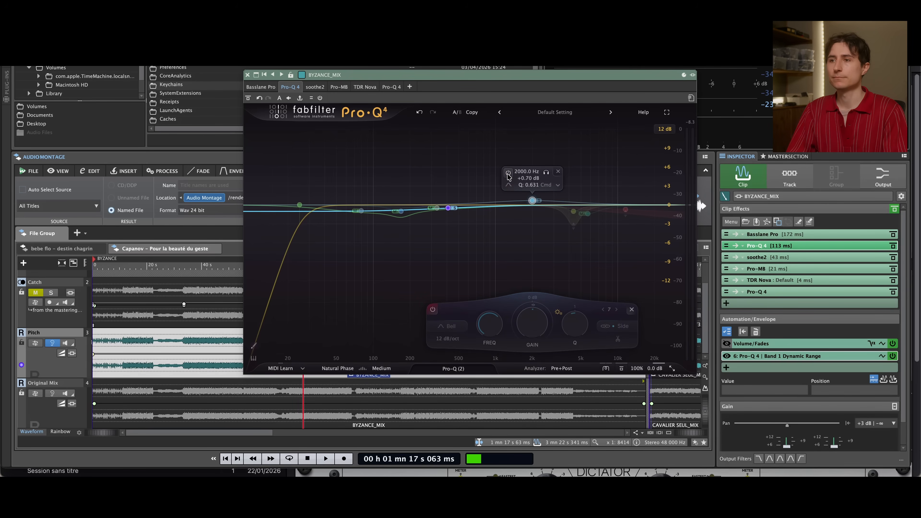
pyautogui.press('space')
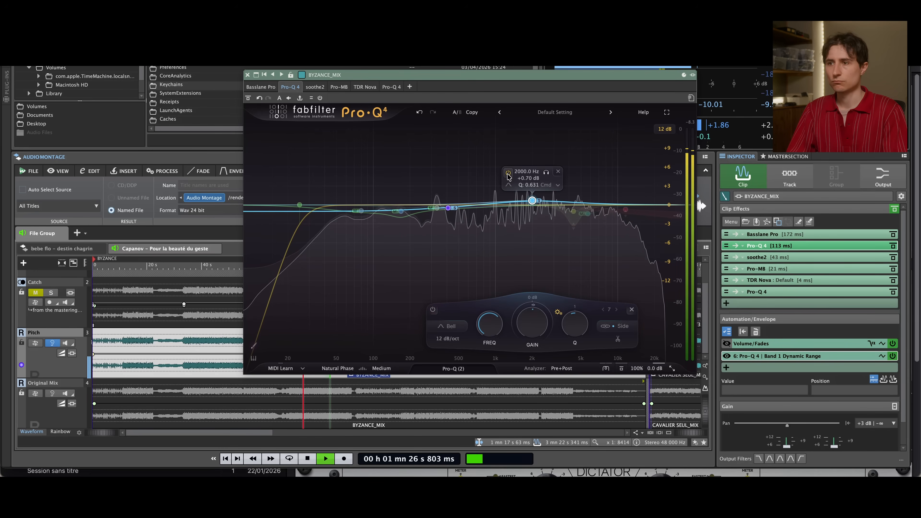
pyautogui.press('space')
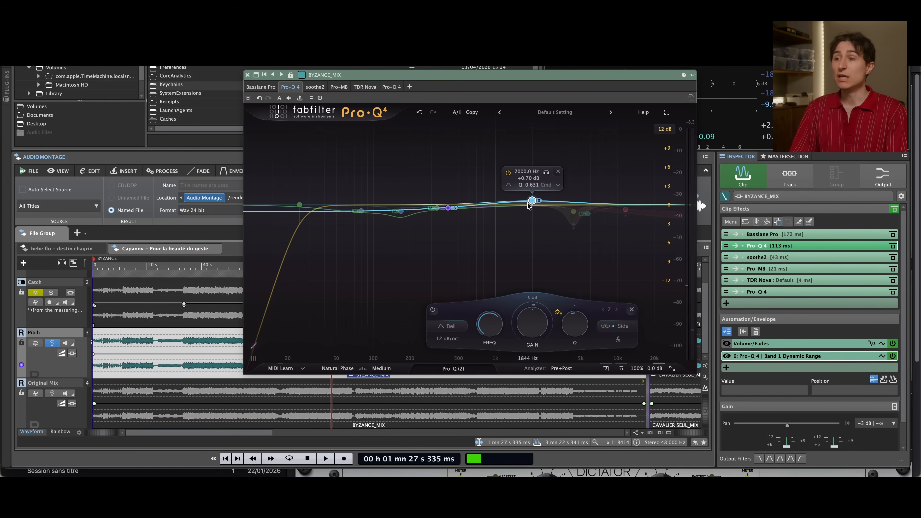
# Re-enable the 4360.3 Hz dynamic Stereo bell band during playback and audition it soloed and in the full mix
pyautogui.click(573, 212)
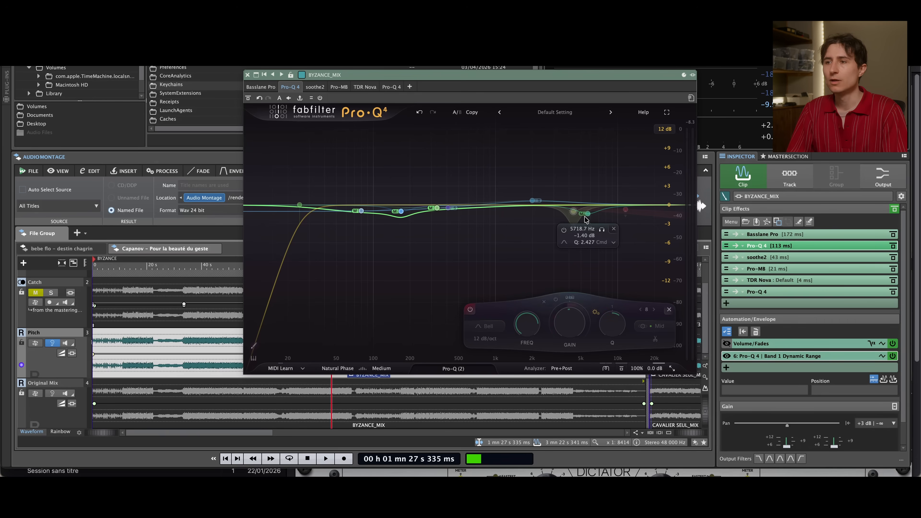
pyautogui.click(577, 215)
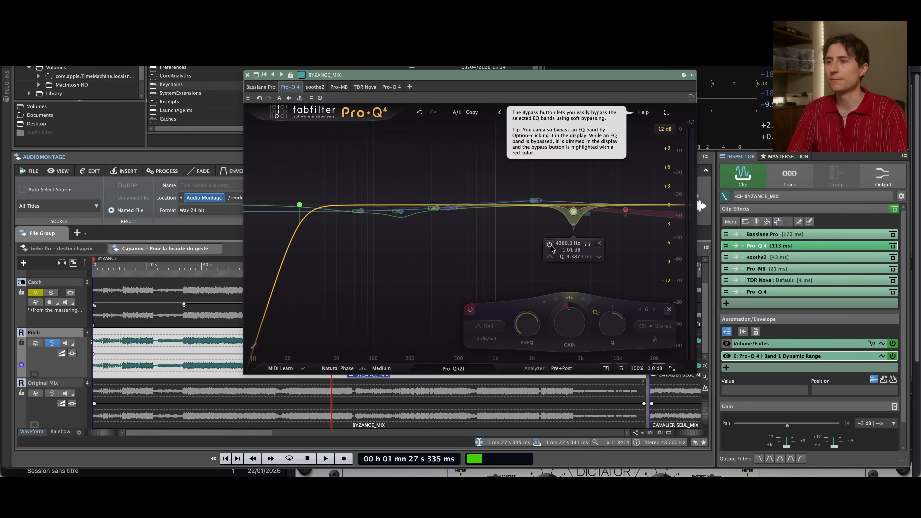
pyautogui.press('space')
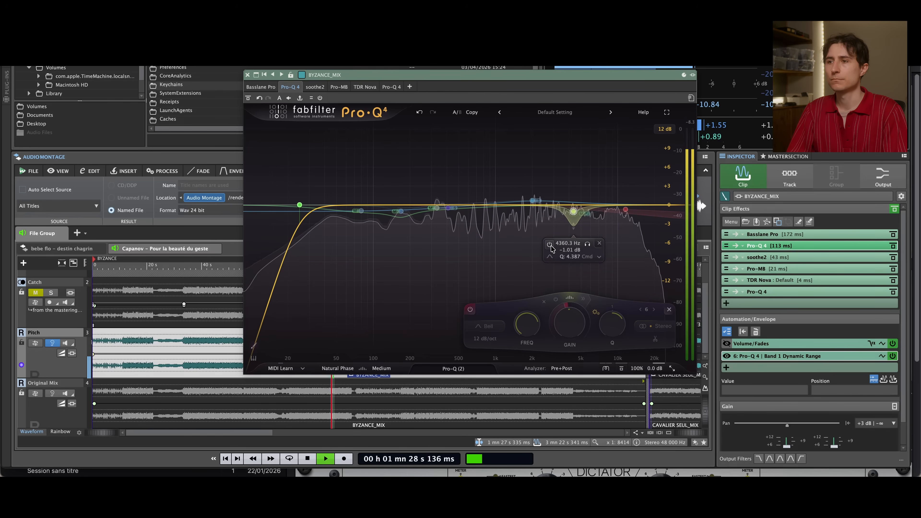
pyautogui.click(550, 246)
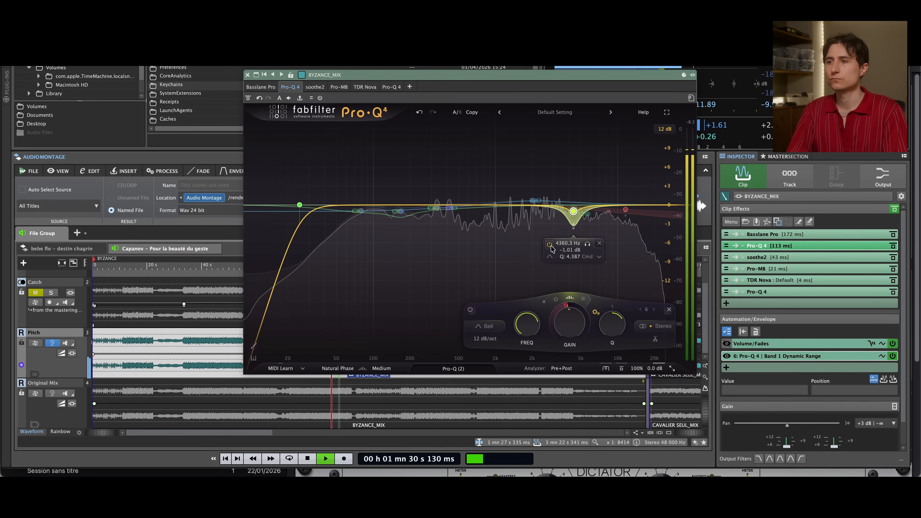
pyautogui.click(587, 243)
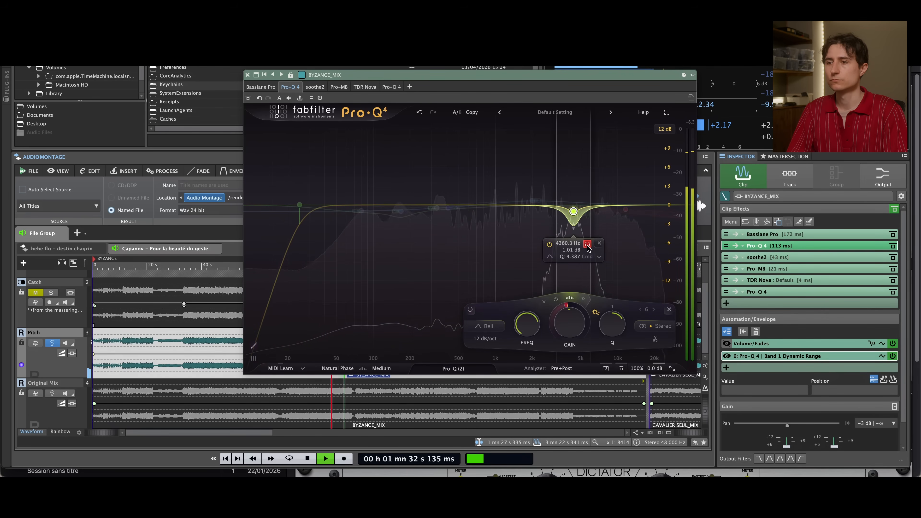
pyautogui.click(587, 246)
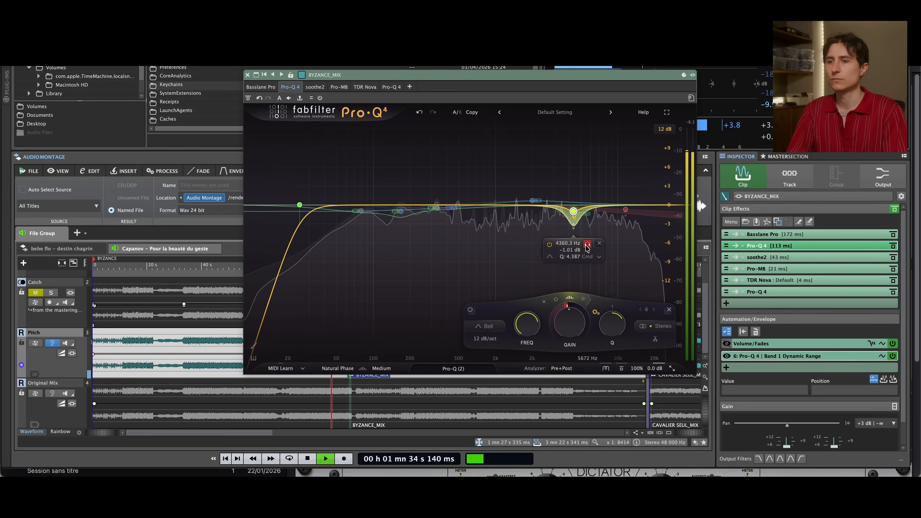
pyautogui.press('space')
# Replay the Pitch track's BYZANCE_MIX clip from about 1 min 14 s, auditioning the 4360.3 Hz band soloed and in the full mix
pyautogui.click(305, 396)
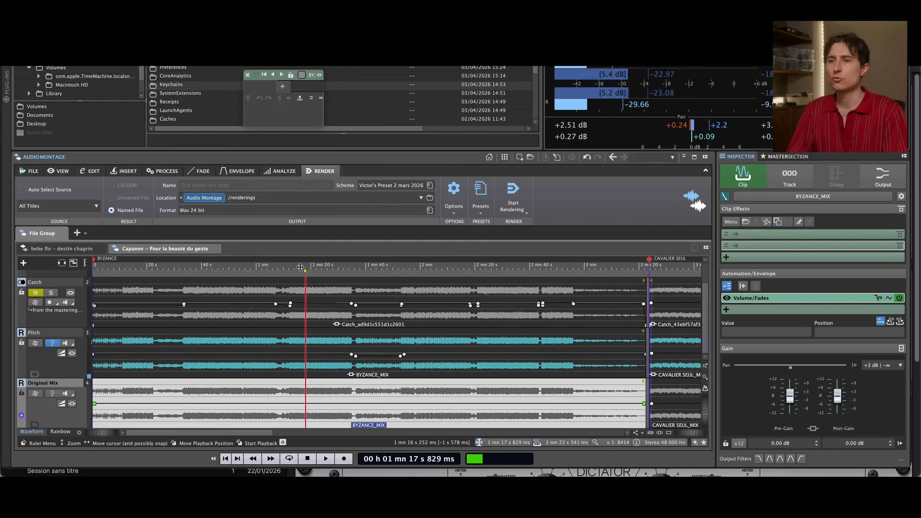
pyautogui.click(297, 366)
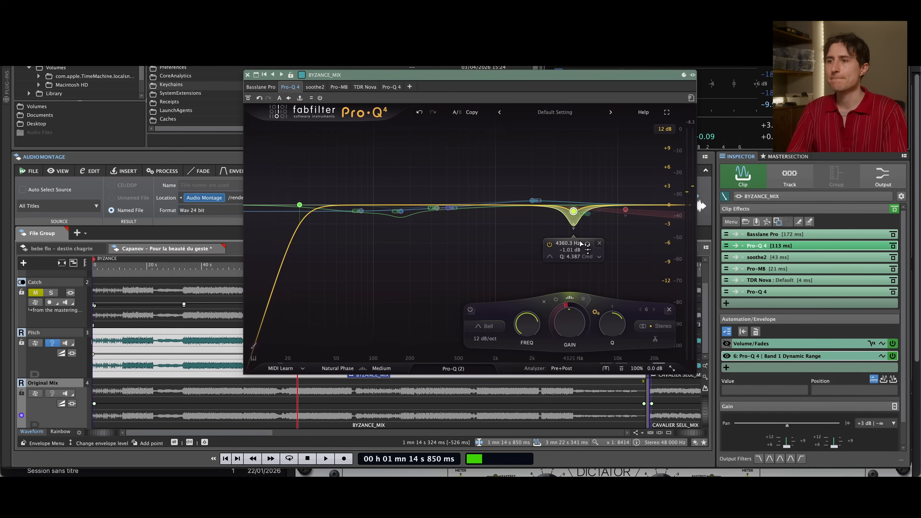
pyautogui.press('space')
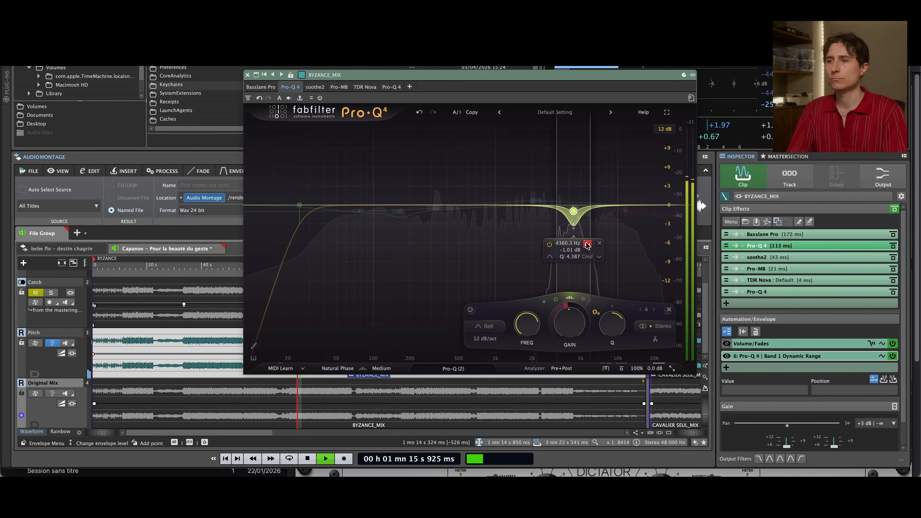
pyautogui.click(587, 245)
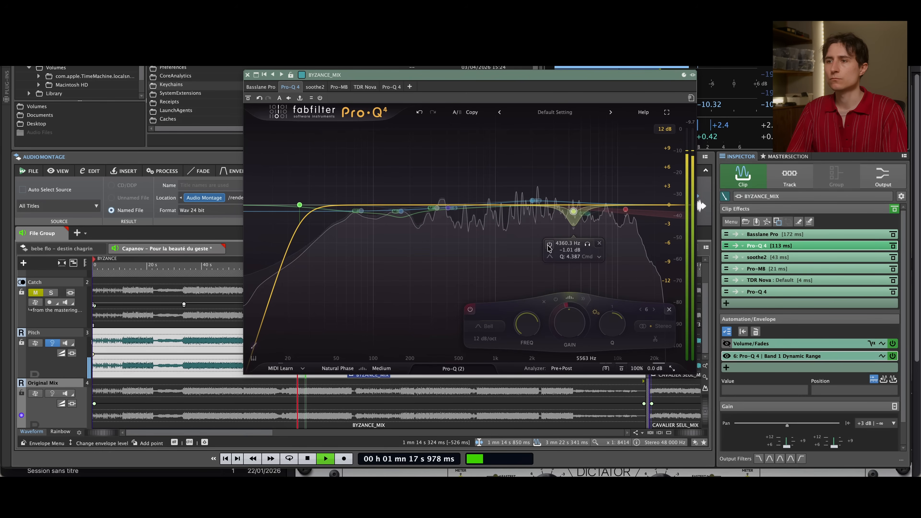
# Re-enable the 5718.7 Hz Mid bell band and the 11584 Hz Stereo high-shelf band during playback
pyautogui.click(588, 214)
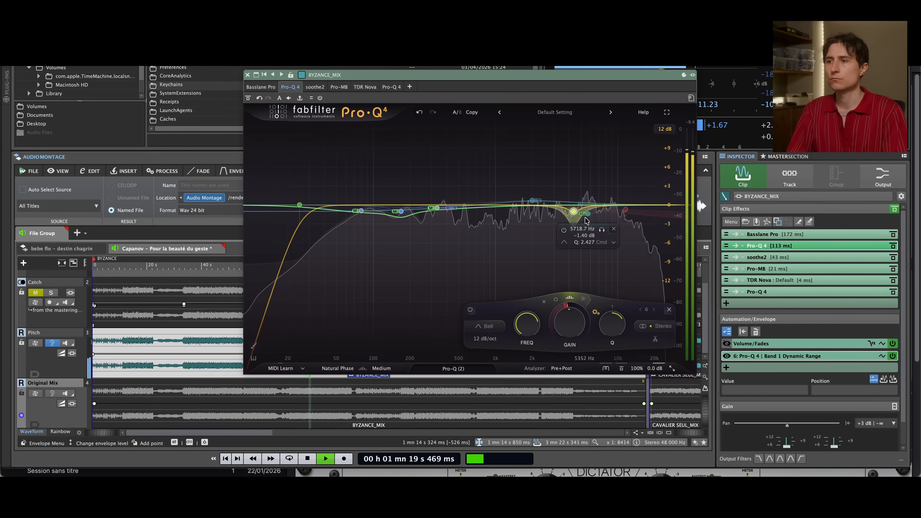
pyautogui.click(565, 231)
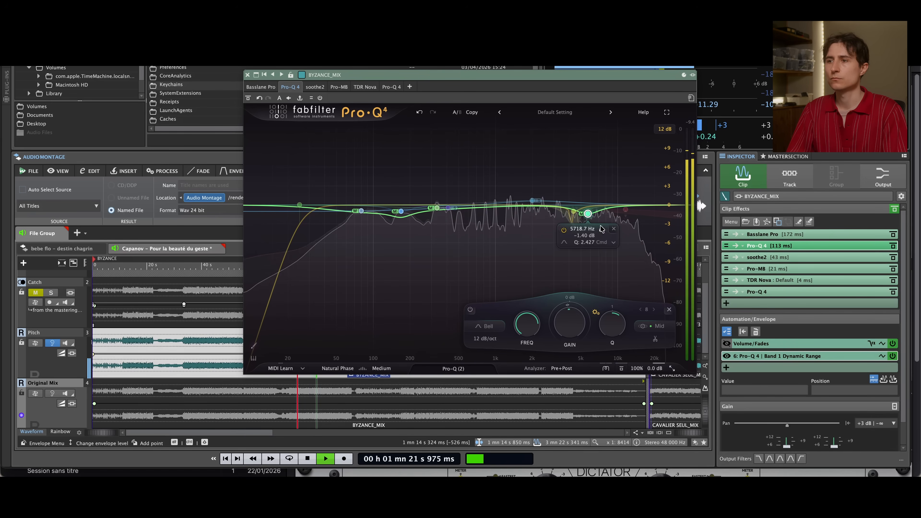
pyautogui.click(625, 209)
pyautogui.click(602, 231)
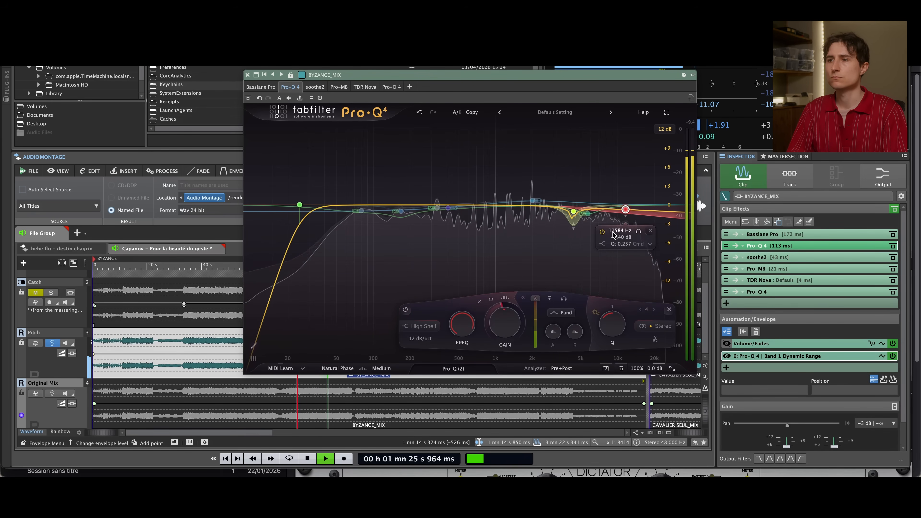
pyautogui.press('space')
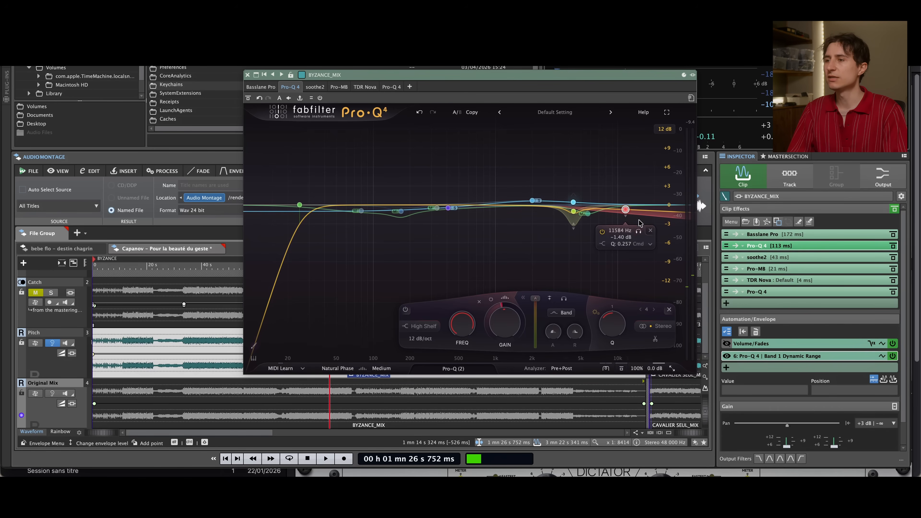
pyautogui.moveTo(616, 233)
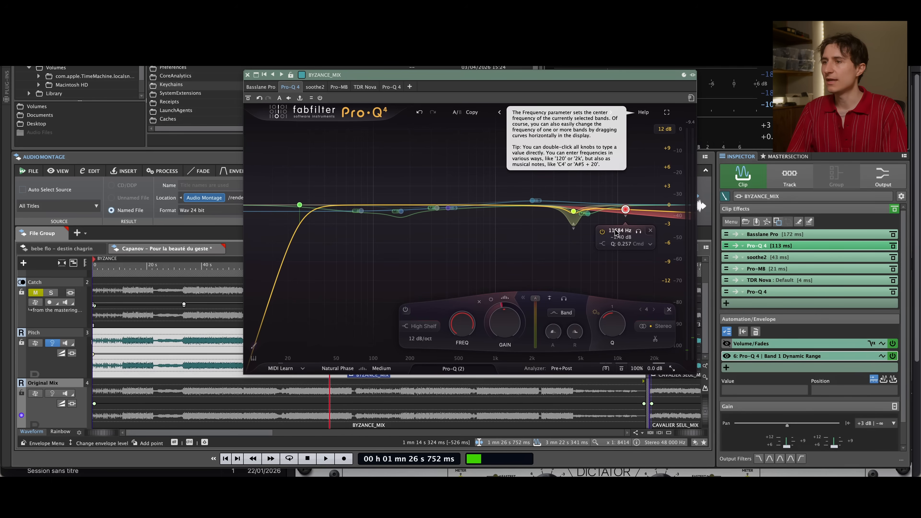
pyautogui.click(622, 243)
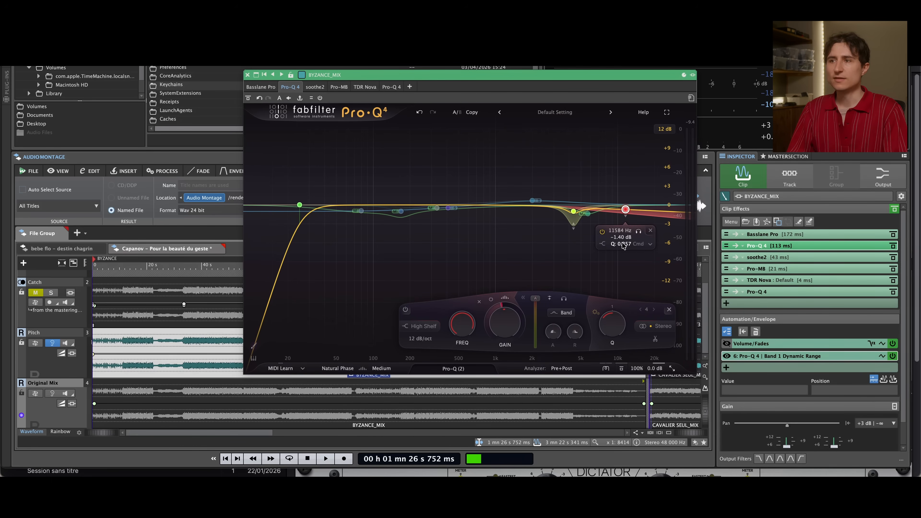
# Play the Pitch track's clip from about 23 s, comparing the whole first Pro-Q 4 bypassed and active
pyautogui.click(296, 396)
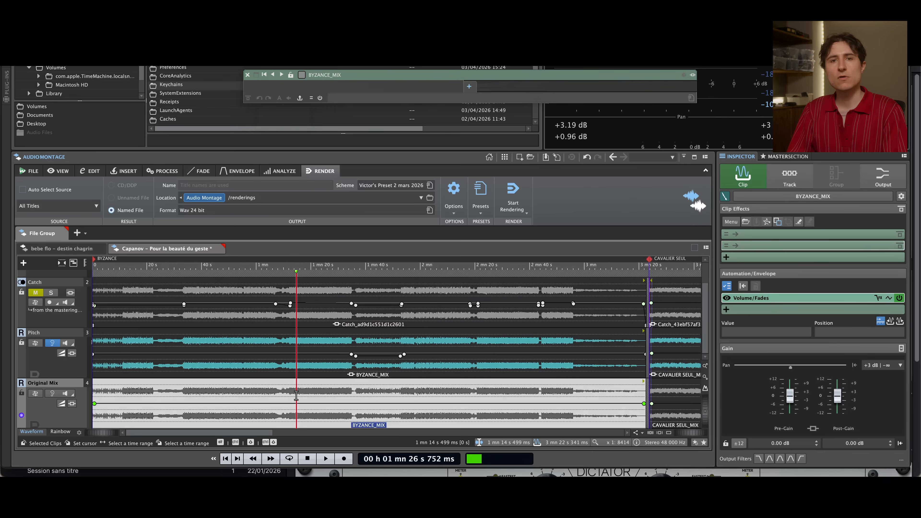
pyautogui.click(156, 364)
pyautogui.press('space')
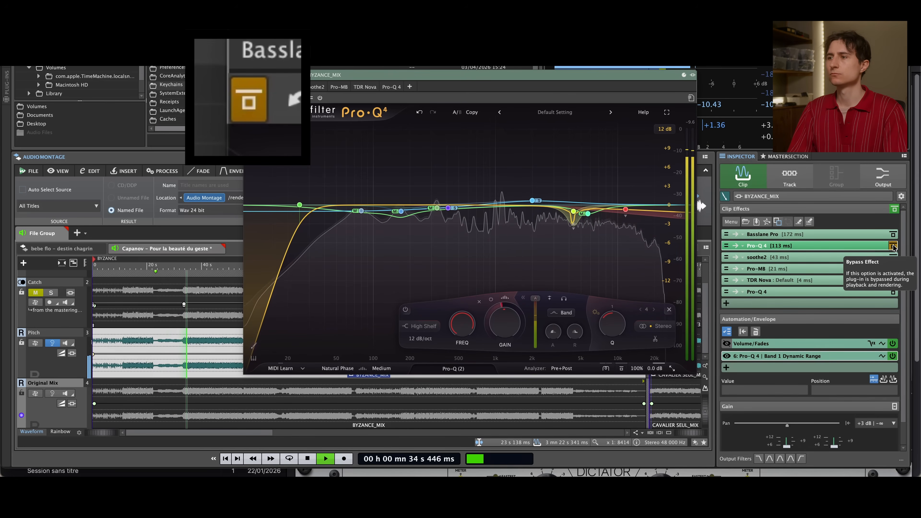
pyautogui.click(893, 246)
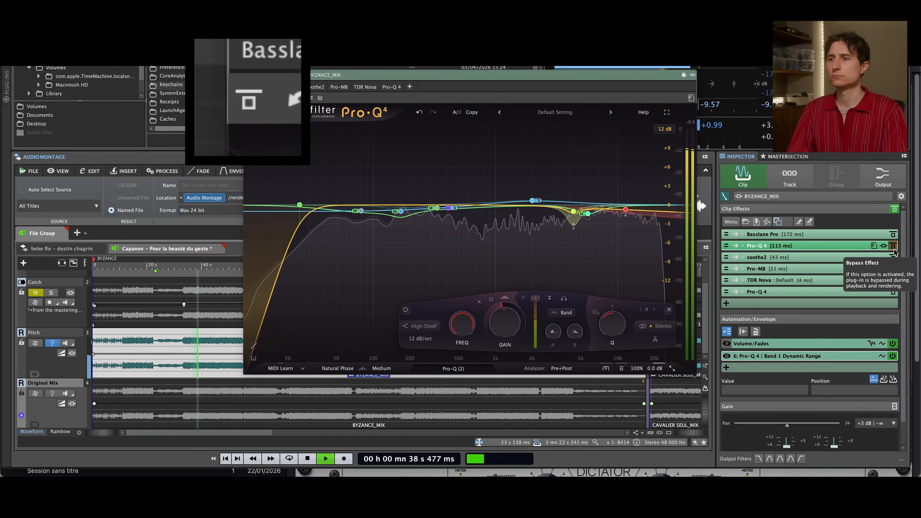
pyautogui.click(892, 246)
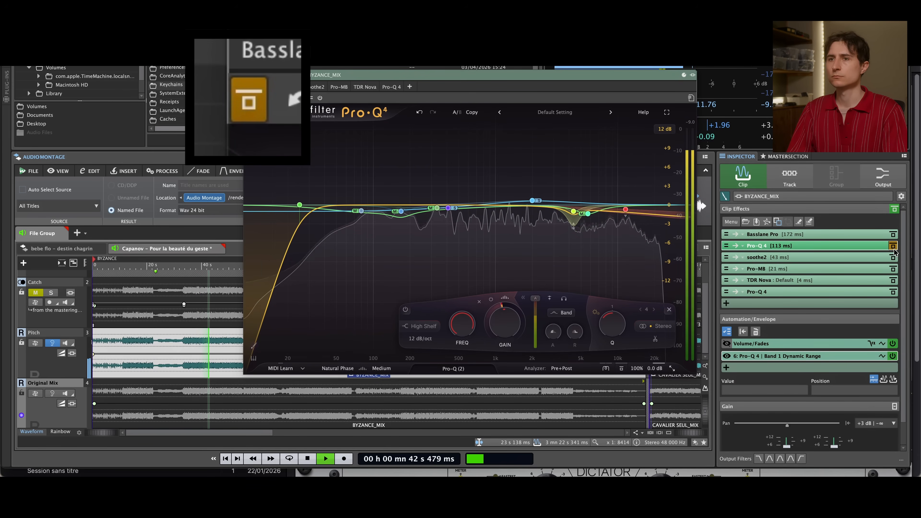
pyautogui.click(893, 246)
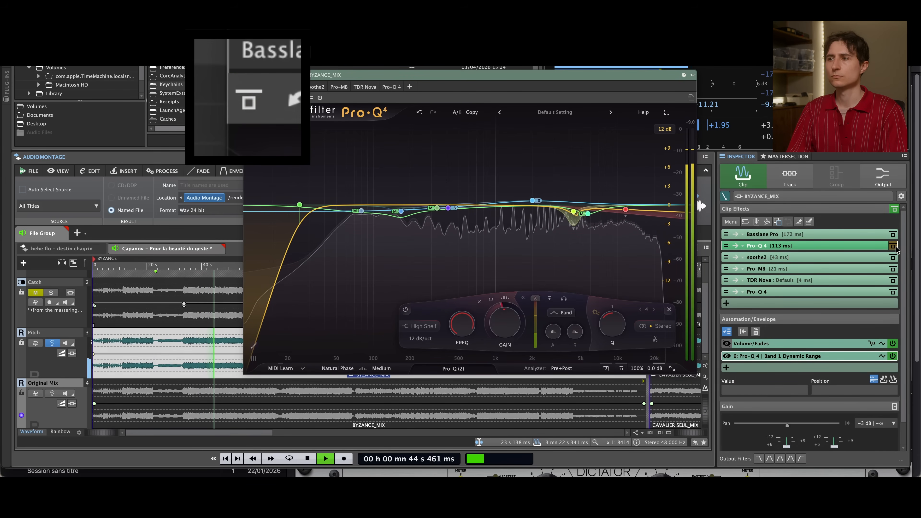
pyautogui.click(893, 246)
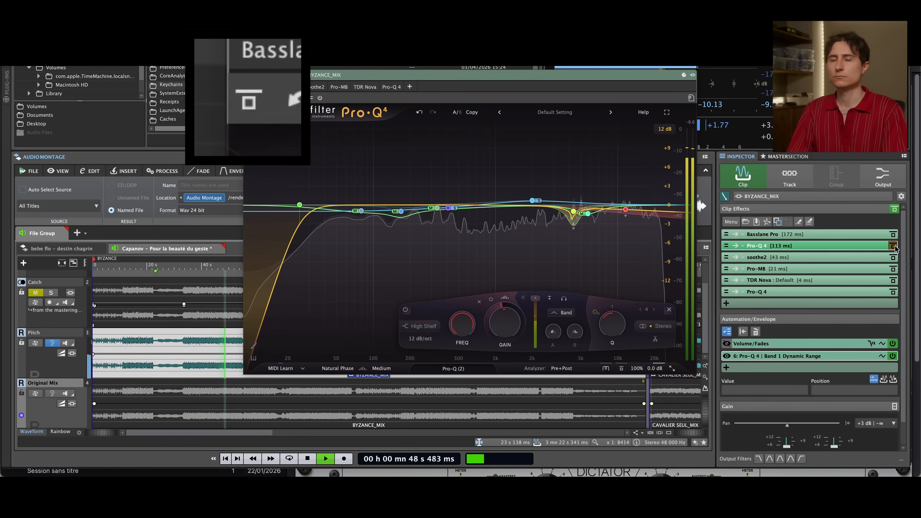
pyautogui.press('space')
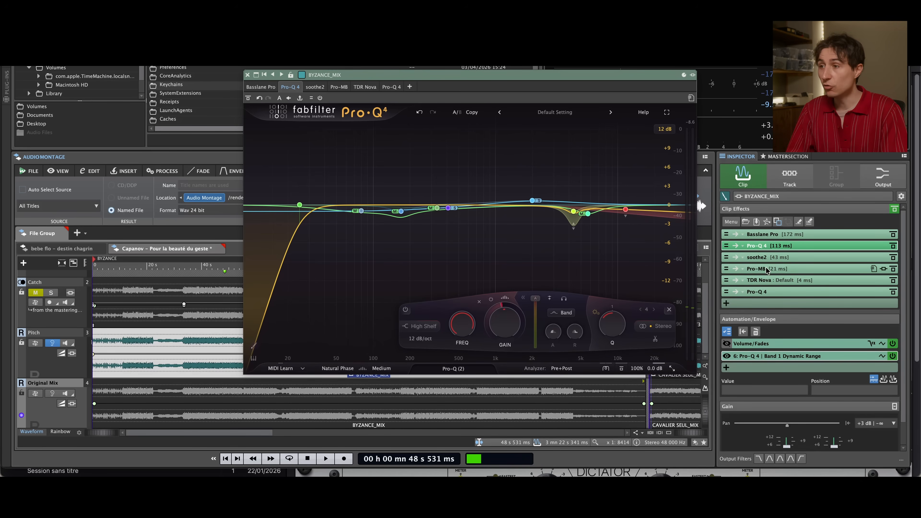
# Open soothe2 on the Pitch clip and audition its delta signal from about 36 s
pyautogui.click(761, 258)
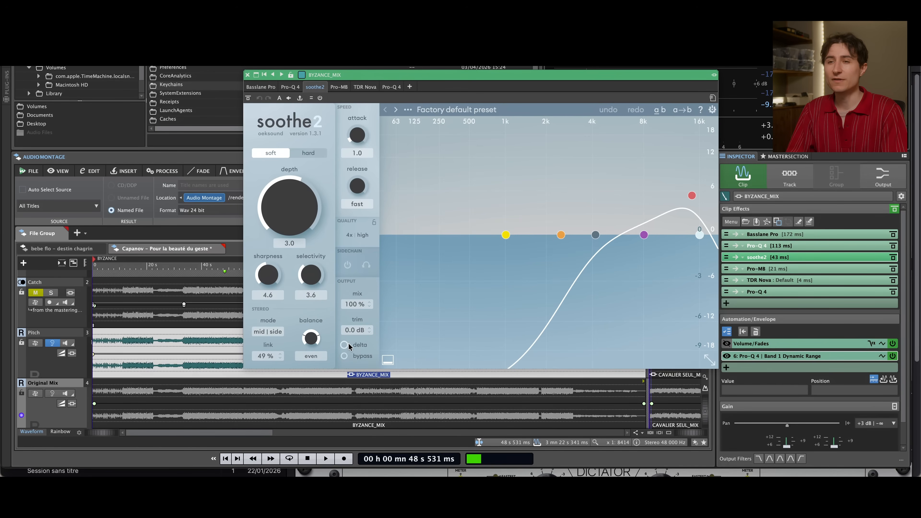
pyautogui.click(192, 297)
pyautogui.press('space')
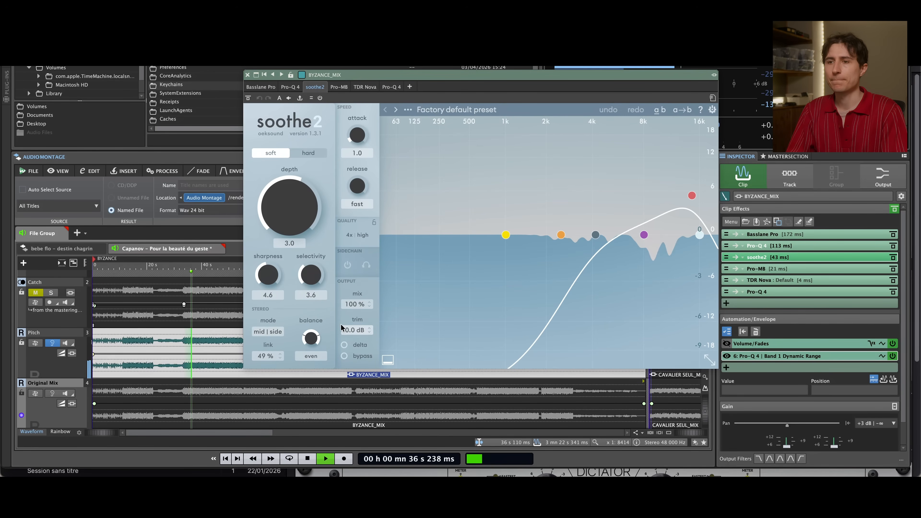
pyautogui.click(345, 345)
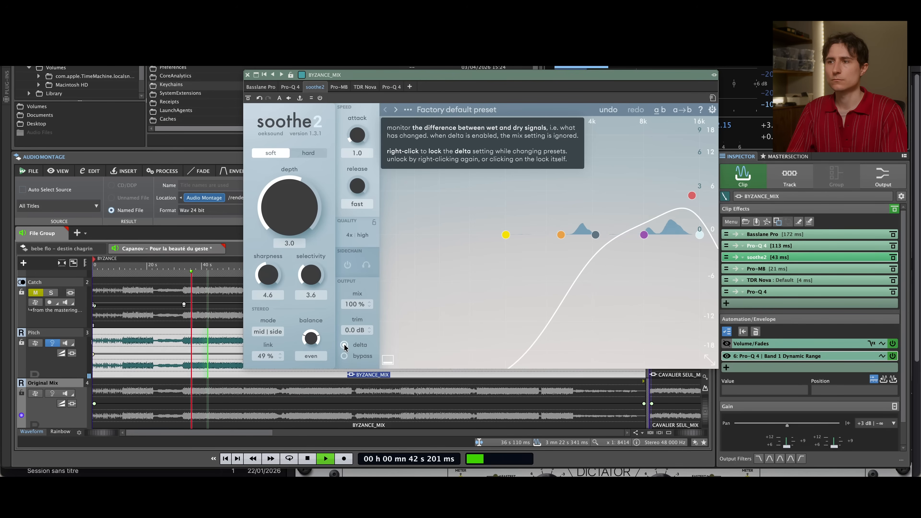
pyautogui.press('space')
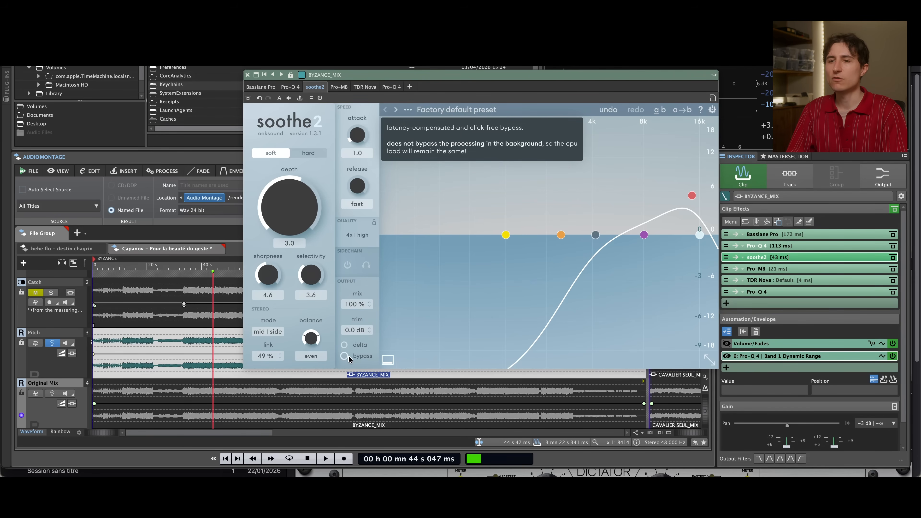
# Resume playback and compare soothe2 bypassed and active in the full mix
pyautogui.press('space')
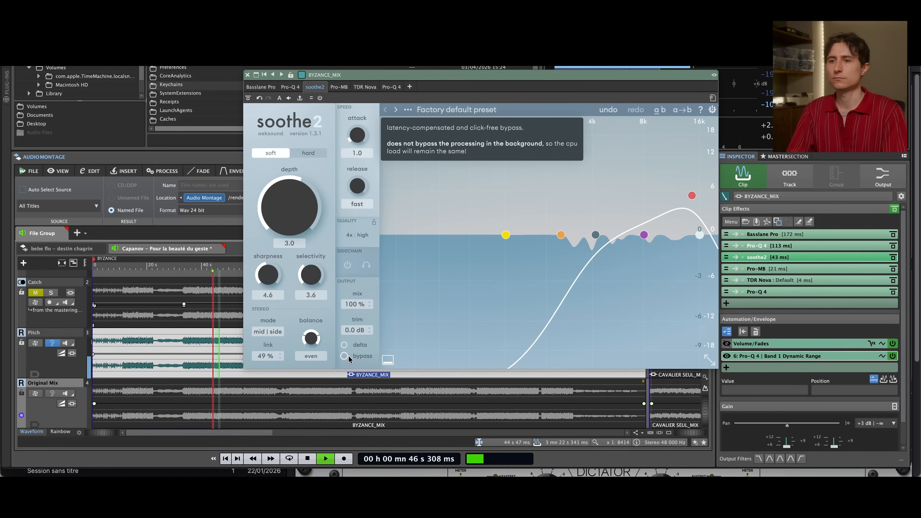
pyautogui.click(344, 355)
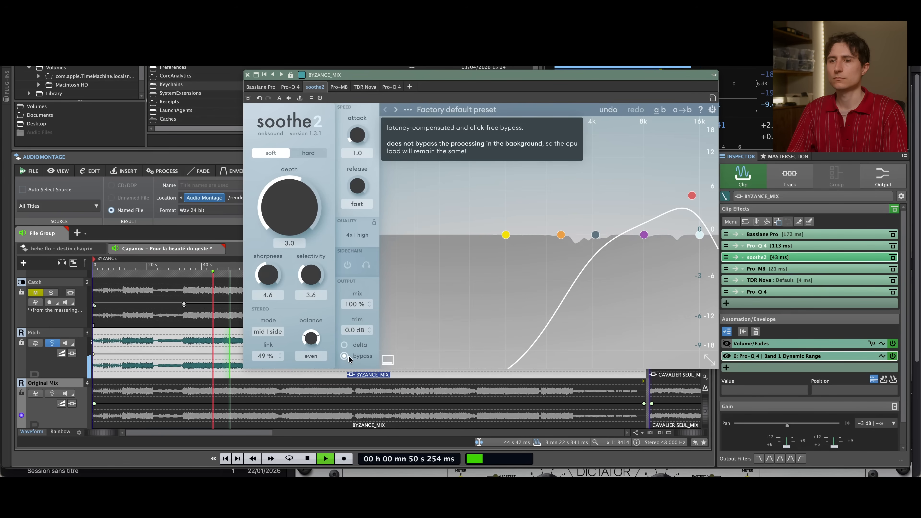
pyautogui.click(348, 358)
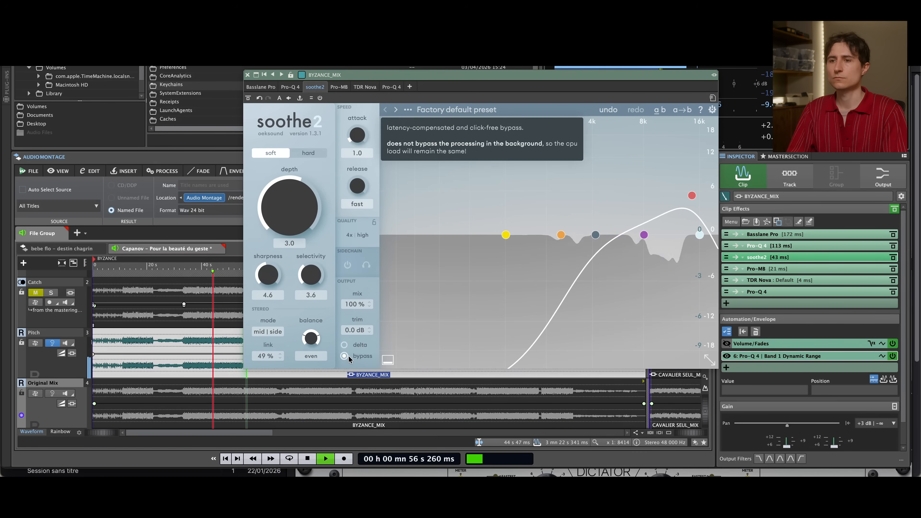
pyautogui.press('space')
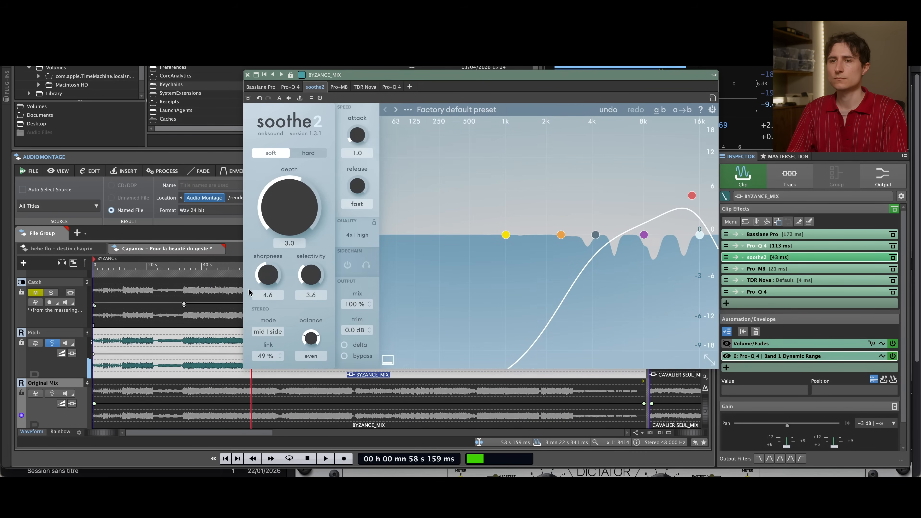
# Move the soothe2 window off the timeline and replay the passage from about 54 s, first bypassed and once more active
pyautogui.moveTo(355, 75); pyautogui.dragTo(429, 80)
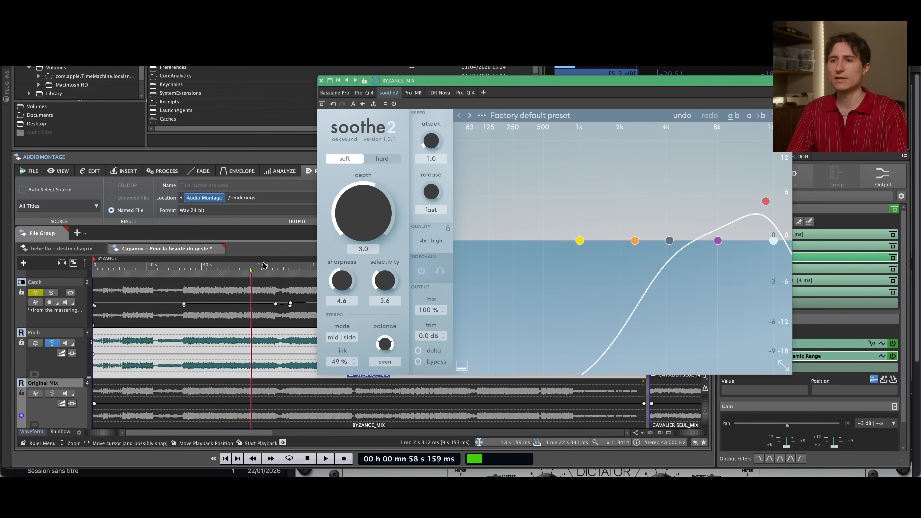
pyautogui.click(240, 270)
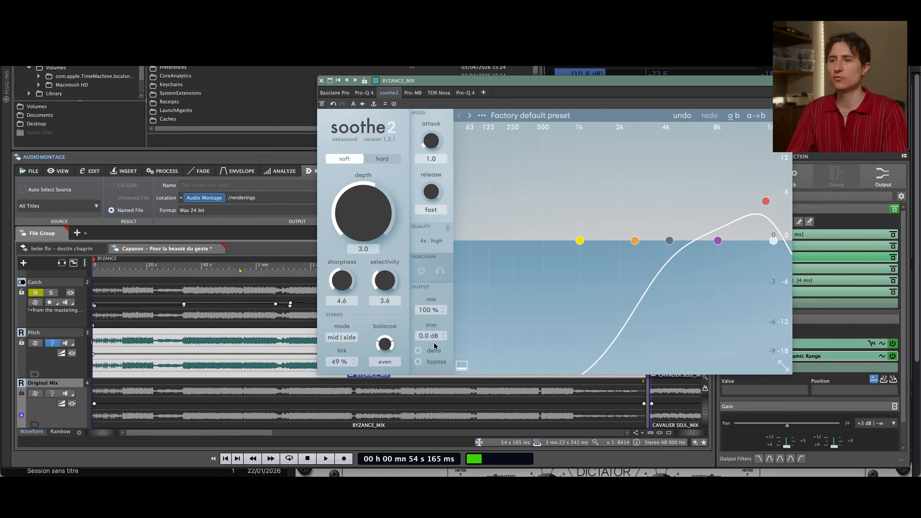
pyautogui.click(435, 362)
pyautogui.press('space')
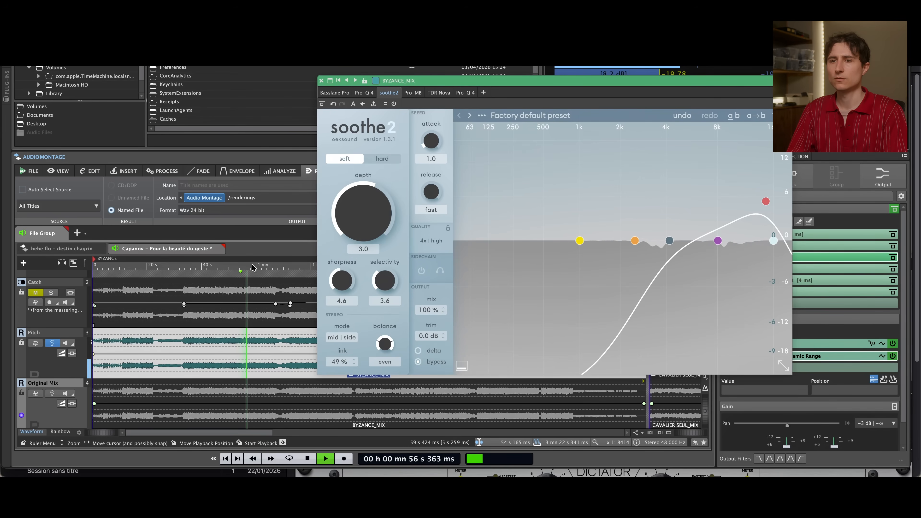
pyautogui.press('space')
pyautogui.click(241, 268)
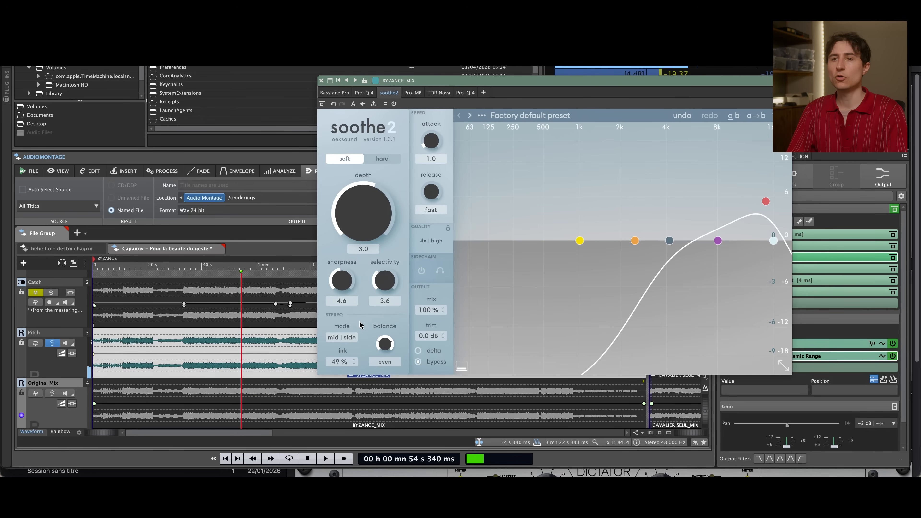
pyautogui.click(418, 362)
pyautogui.press('space')
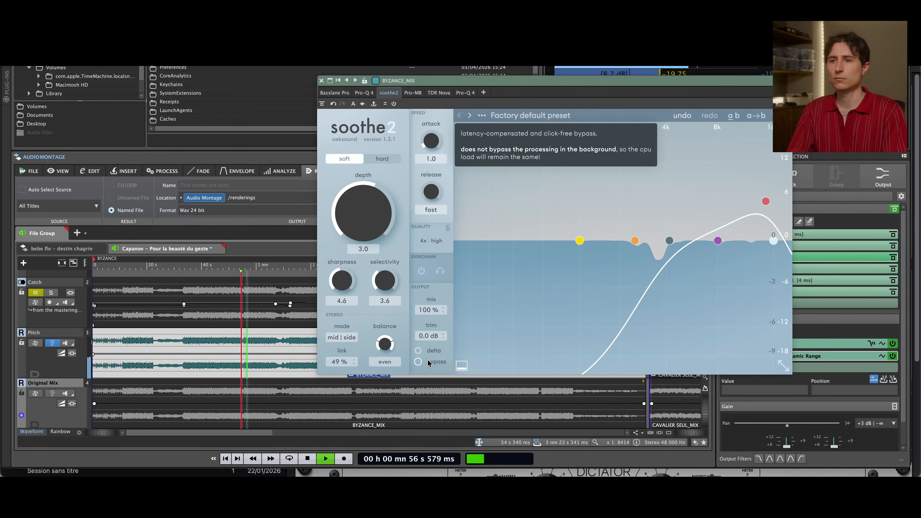
pyautogui.press('space')
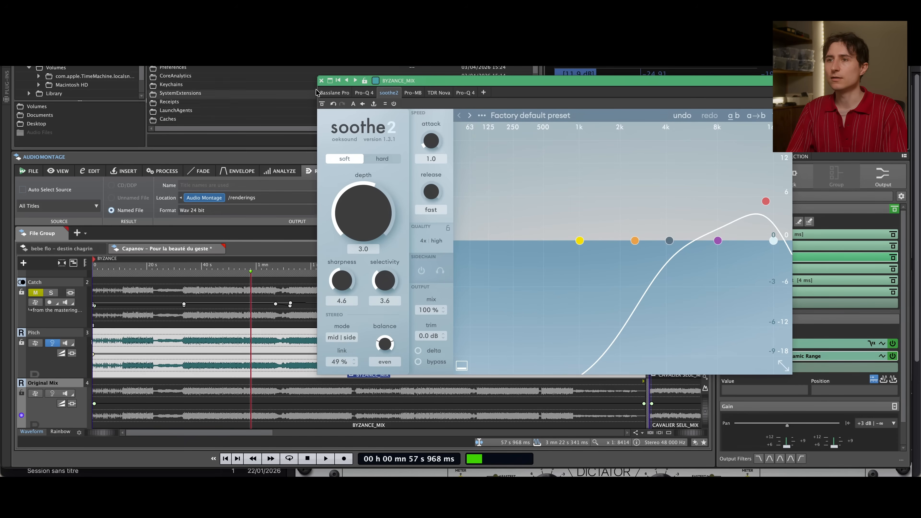
# Close the soothe2 window, open Pro-MB on the Pitch clip, and display the compression settings of its high-frequency Band 1
pyautogui.moveTo(402, 77); pyautogui.dragTo(262, 90)
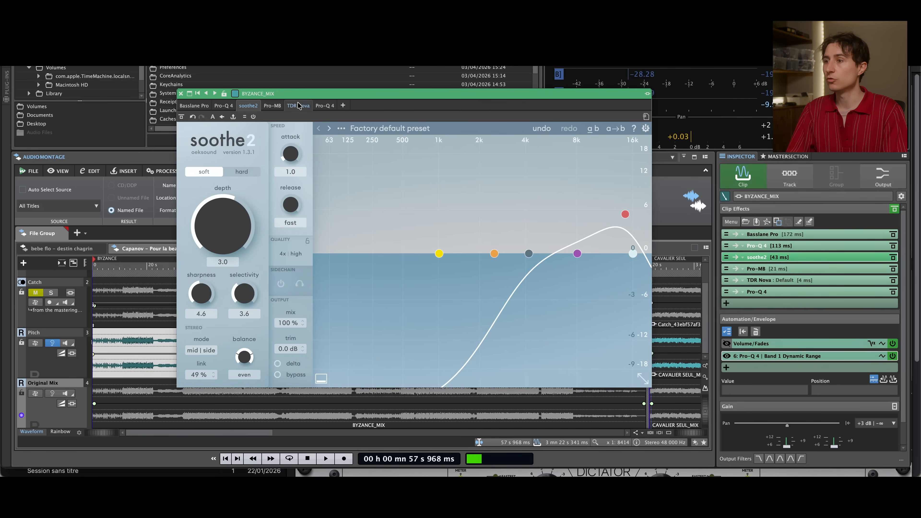
pyautogui.click(180, 95)
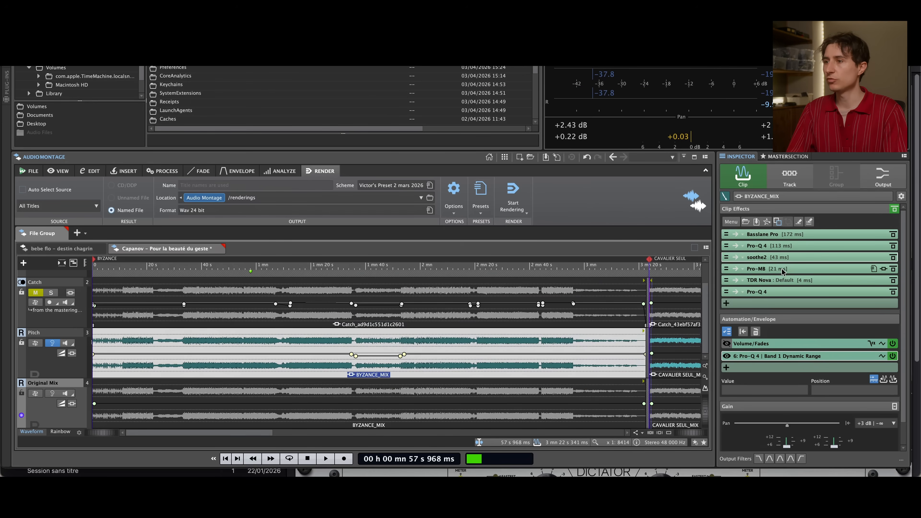
pyautogui.click(783, 269)
pyautogui.moveTo(394, 101); pyautogui.dragTo(527, 92)
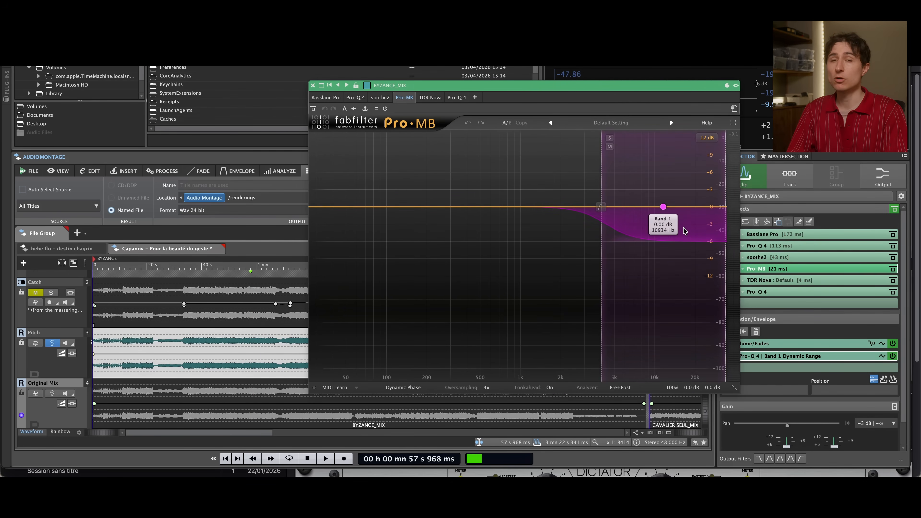
pyautogui.click(661, 209)
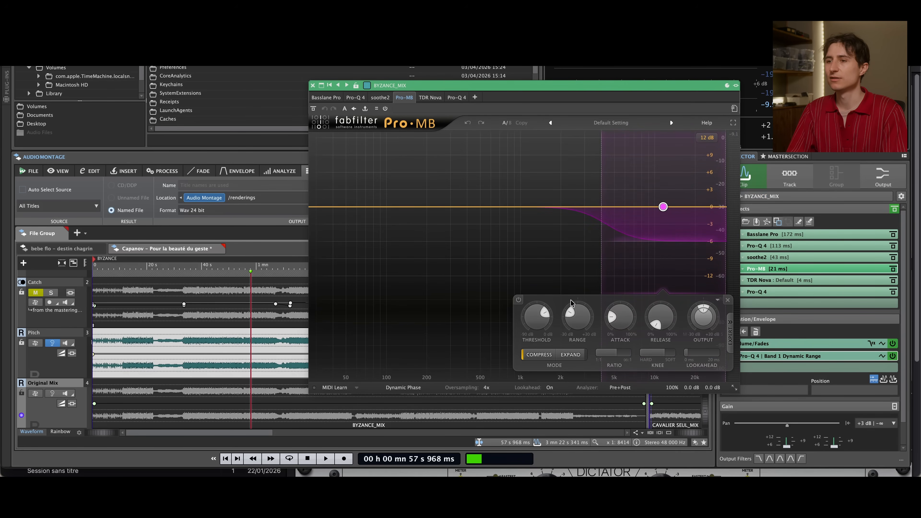
# Examine the release, attack, range, ratio and threshold controls of Pro-MB's Band 1
pyautogui.moveTo(655, 354)
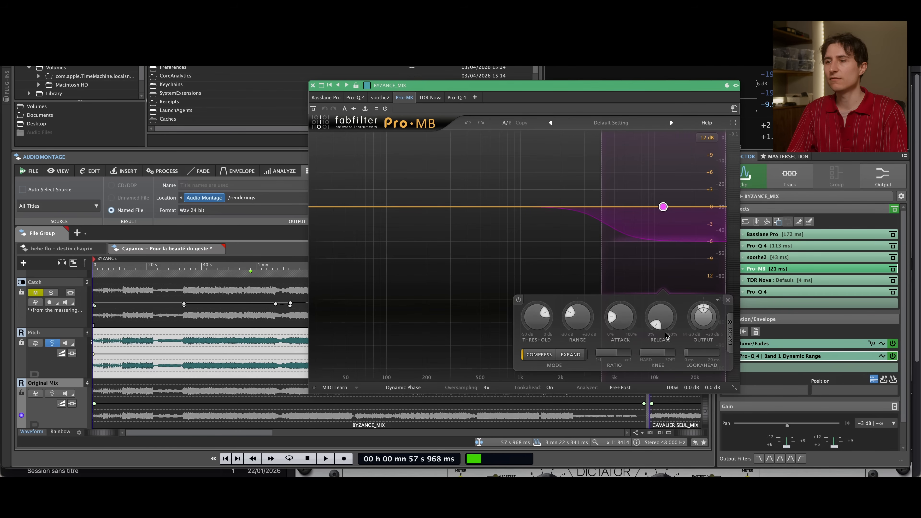
pyautogui.moveTo(660, 329)
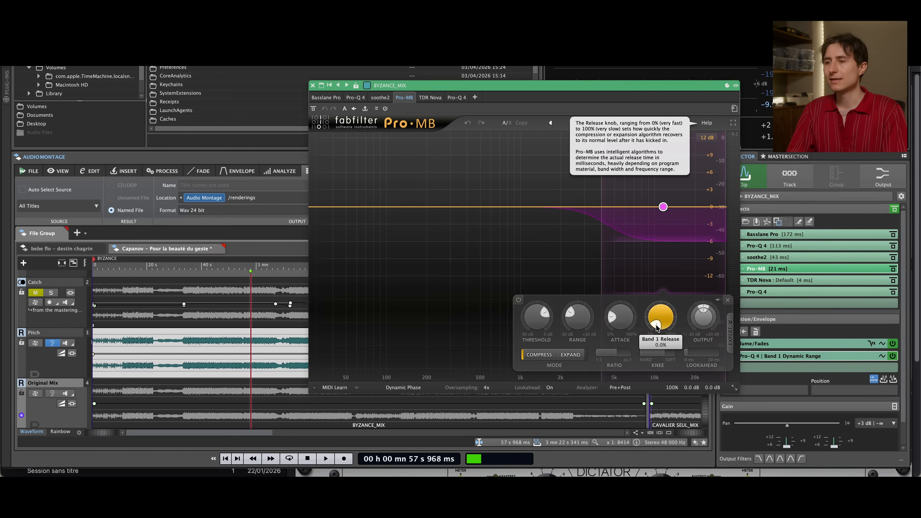
pyautogui.moveTo(624, 326)
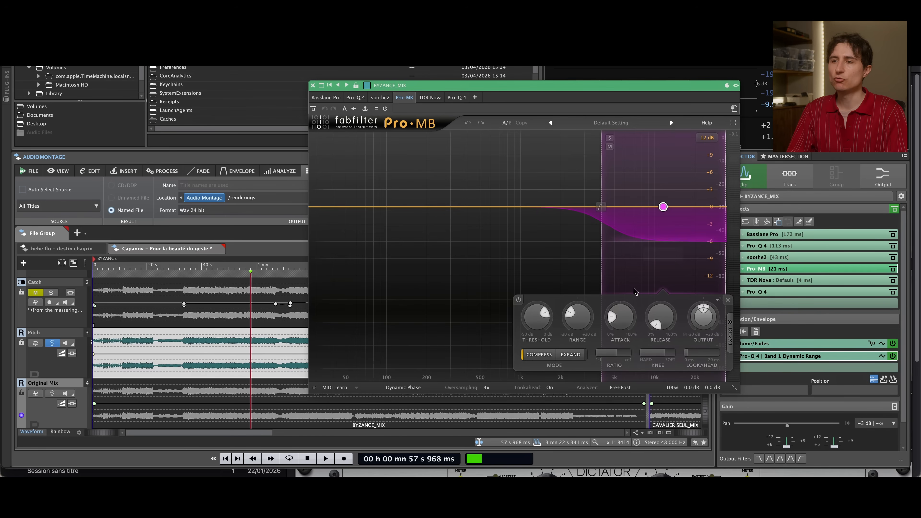
pyautogui.moveTo(622, 324)
pyautogui.mouseDown()
pyautogui.moveTo(619, 309)
pyautogui.moveTo(614, 317)
pyautogui.mouseUp()
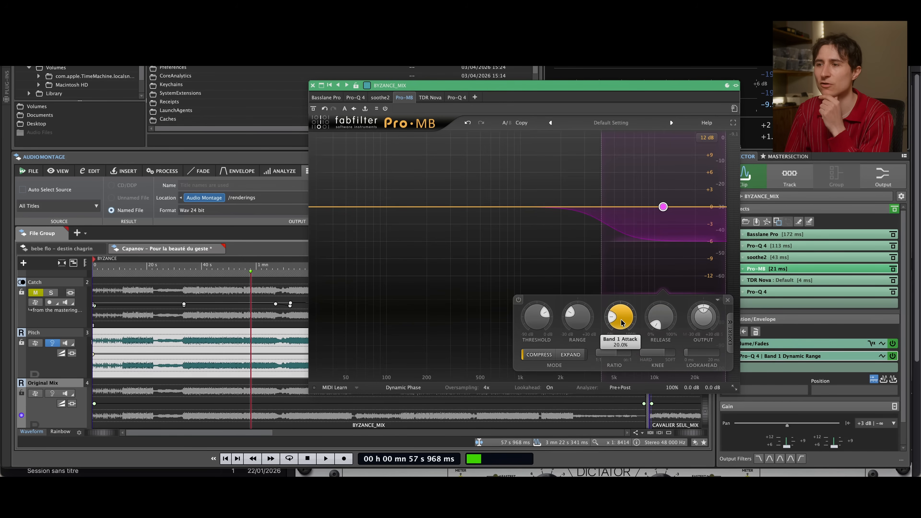
pyautogui.moveTo(620, 324)
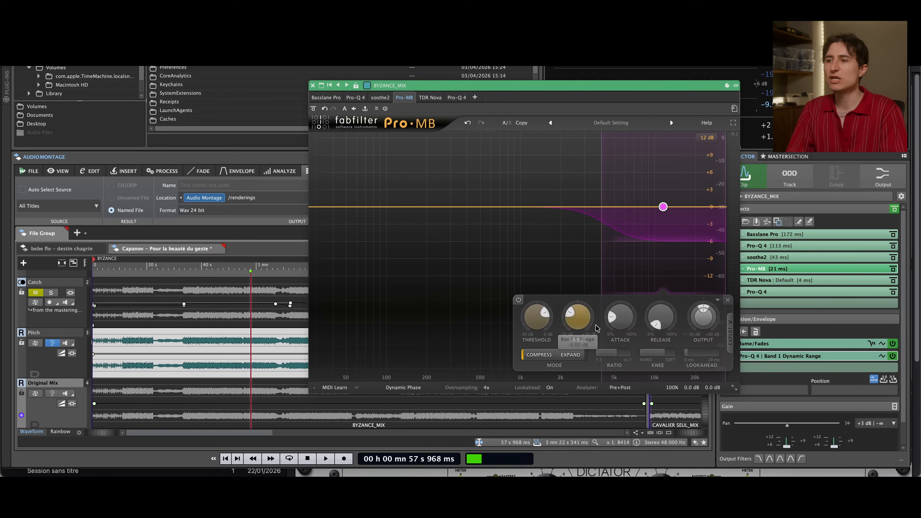
pyautogui.moveTo(616, 355)
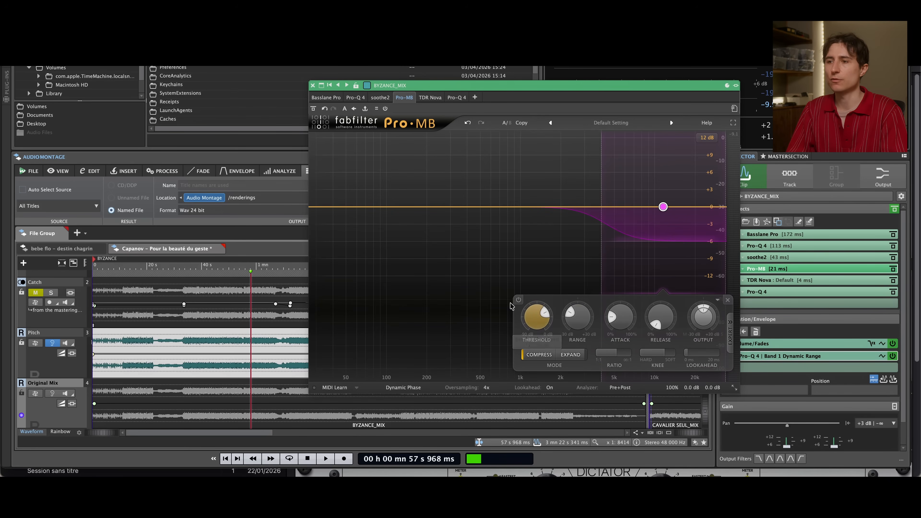
# Play the passage from about 58 s with Pro-MB's Band 1 switched off, and switch it back on during playback
pyautogui.click(518, 301)
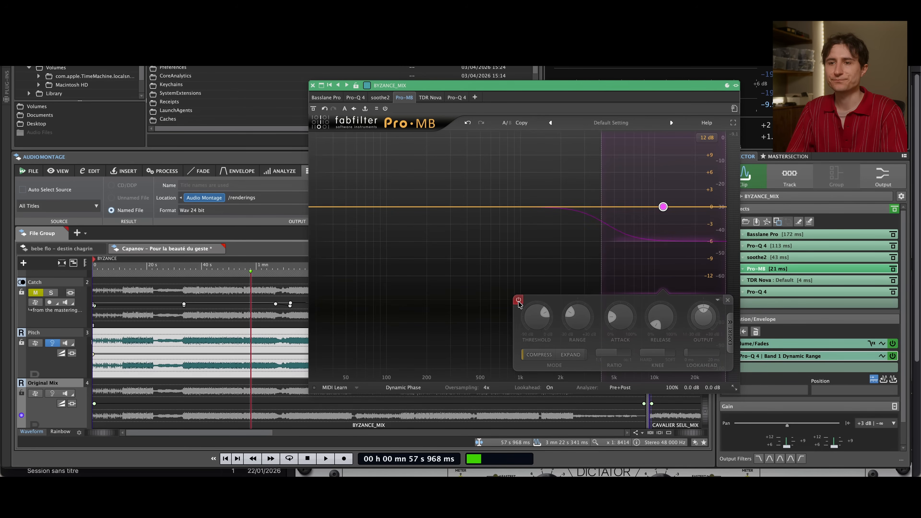
pyautogui.press('space')
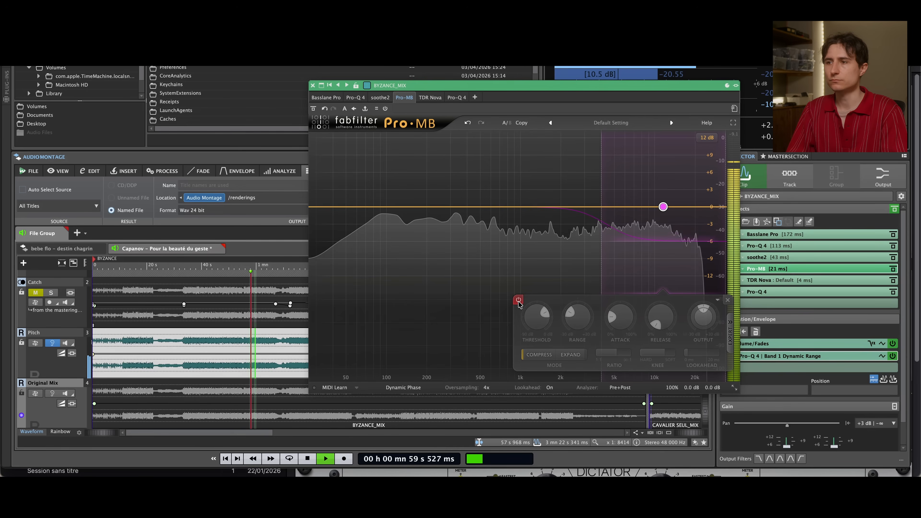
pyautogui.click(518, 300)
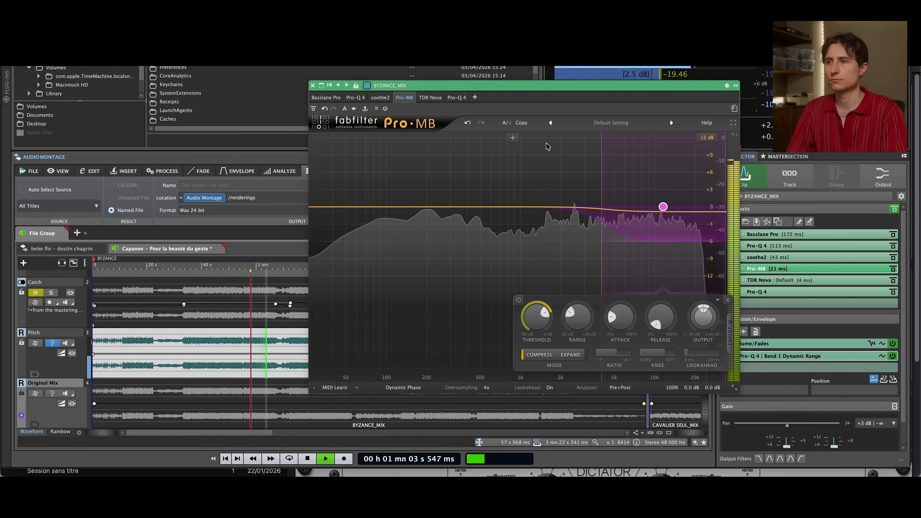
# Solo Pro-MB's Band 1 to hear only the high frequencies, and return to the full mix
pyautogui.click(610, 138)
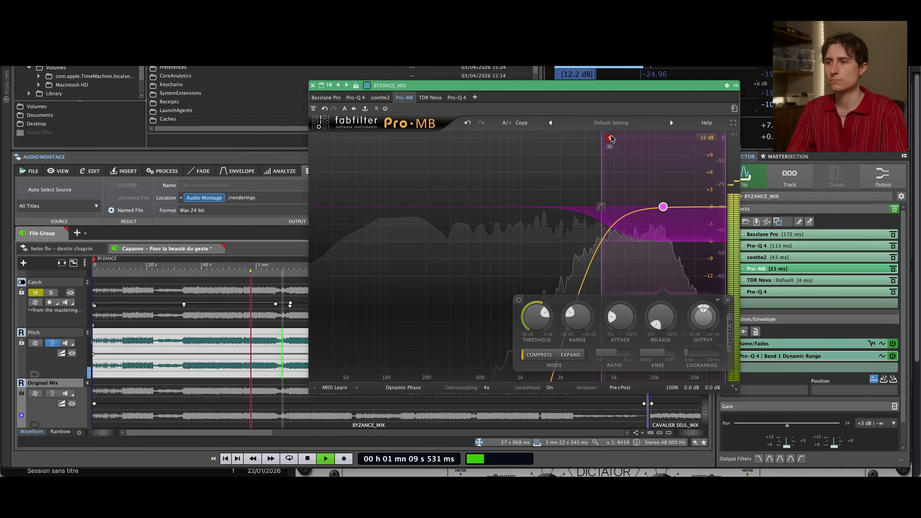
pyautogui.moveTo(610, 138)
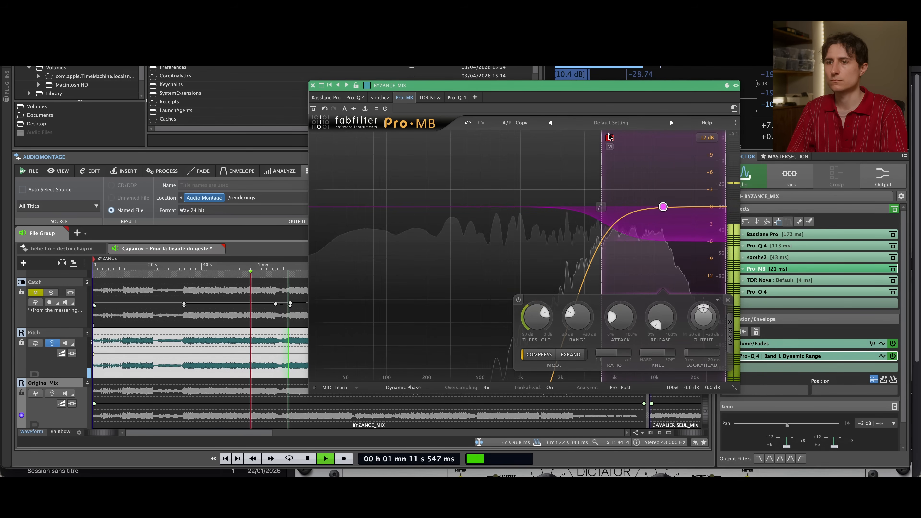
pyautogui.click(609, 138)
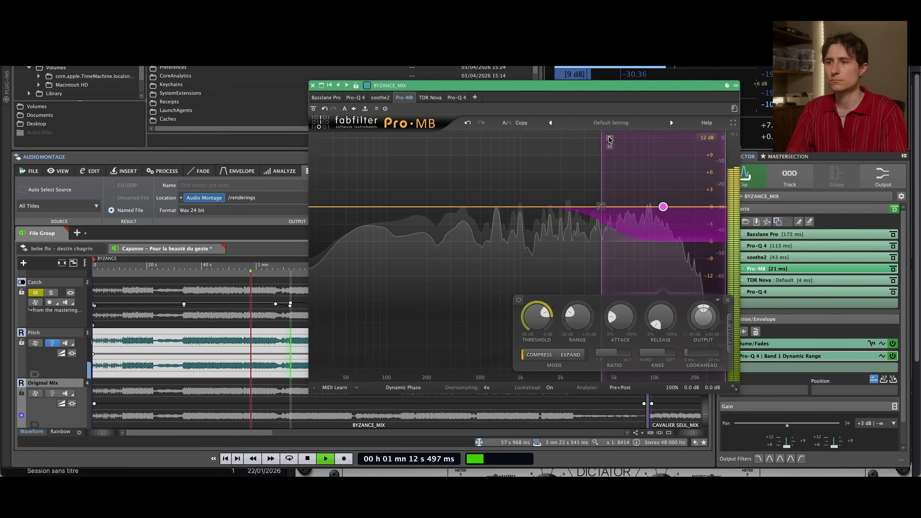
# Compare the full mix once more with Band 1 off and on, and stop playback
pyautogui.click(518, 301)
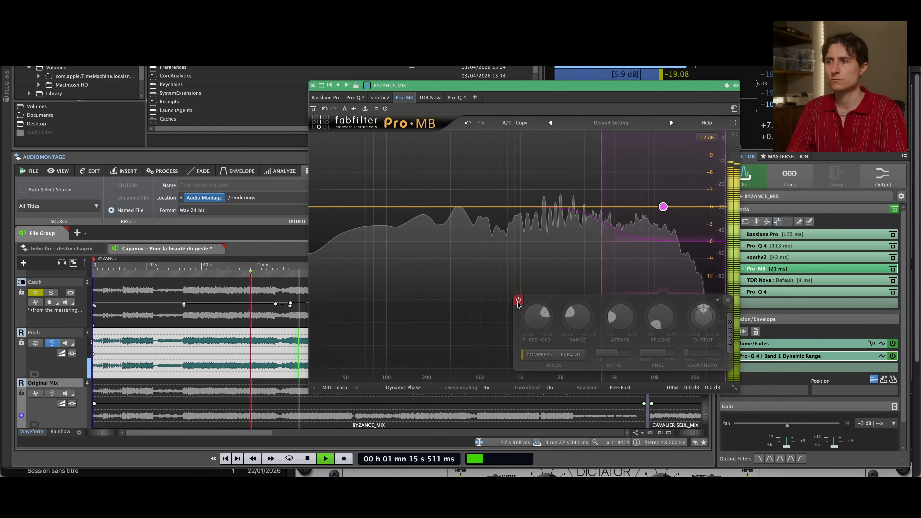
pyautogui.click(518, 301)
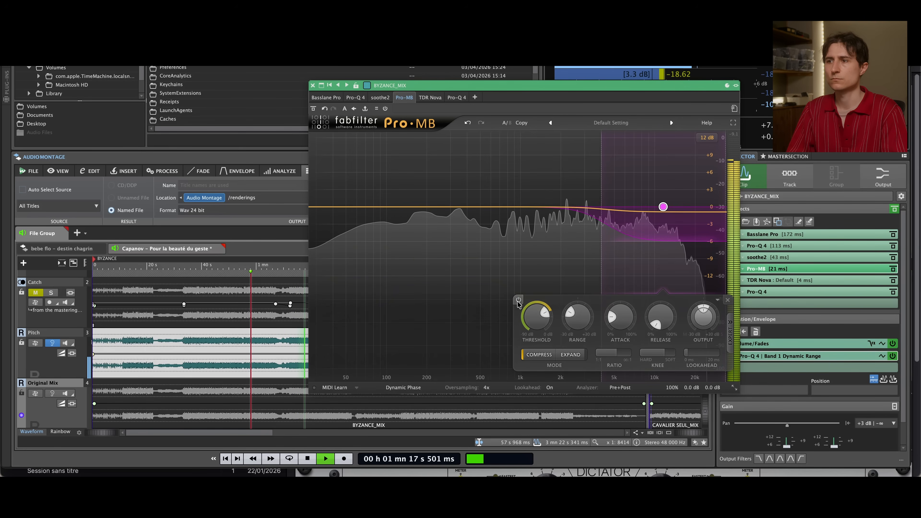
pyautogui.press('space')
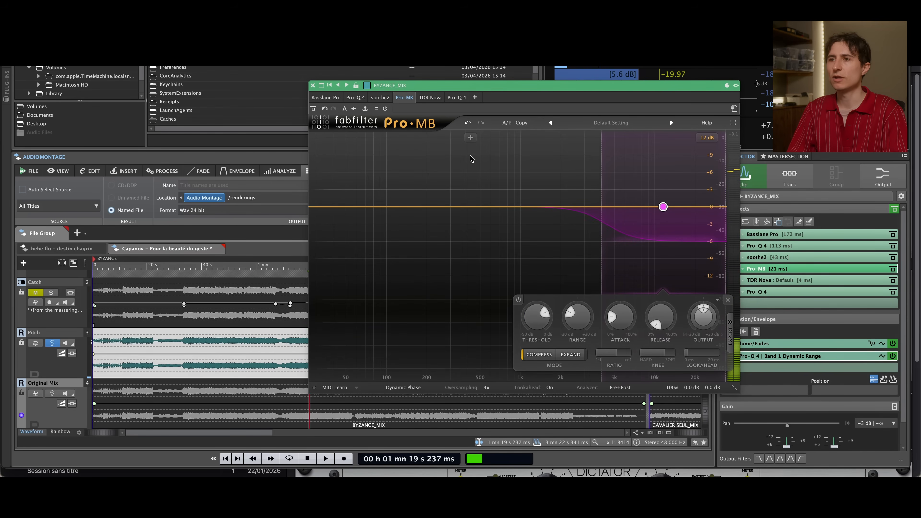
# Review TDR Nova and the first Pro-Q 4 on the Pitch clip, ending with only TDR Nova open
pyautogui.click(430, 97)
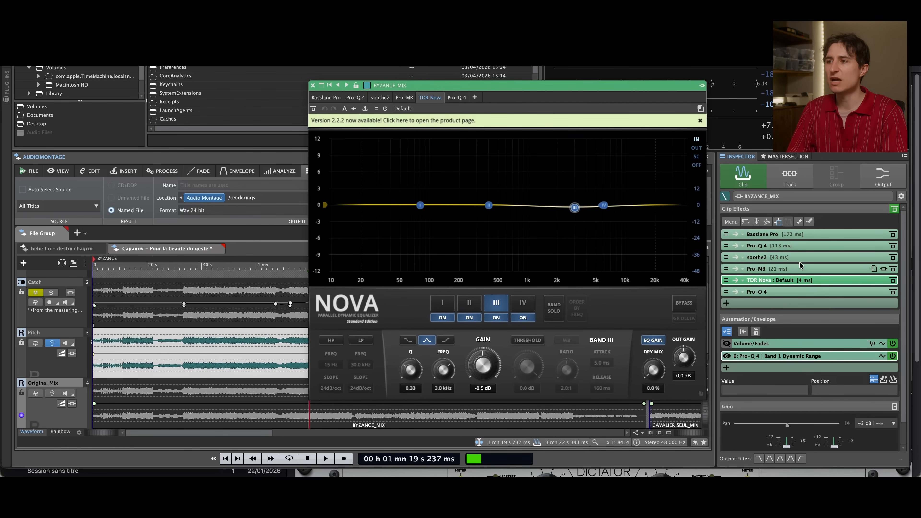
pyautogui.click(783, 250)
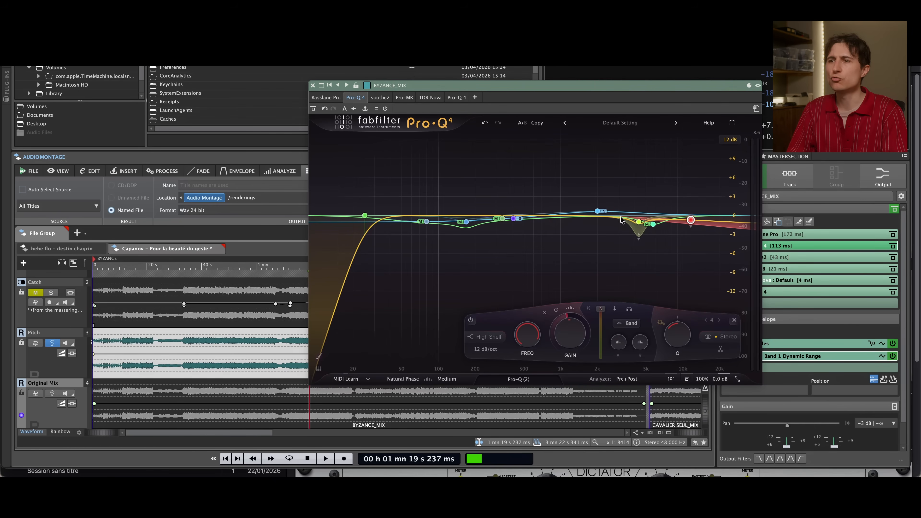
pyautogui.click(313, 85)
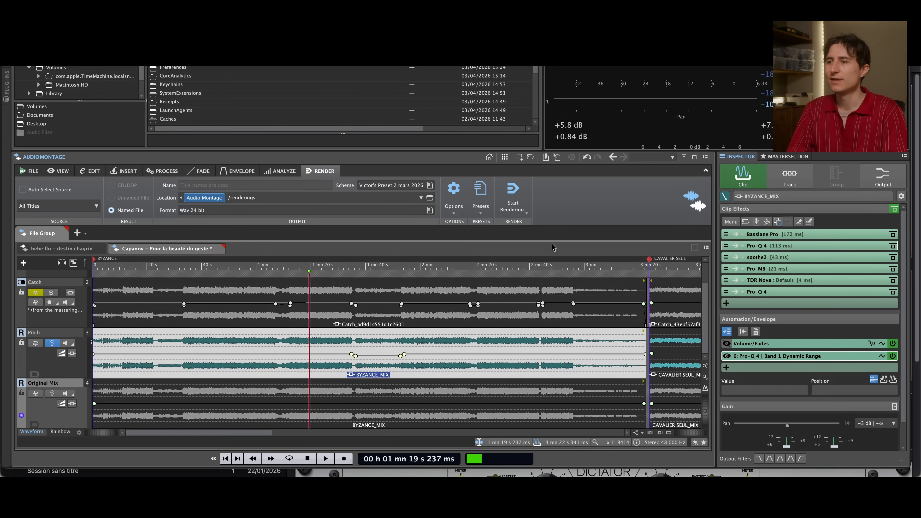
pyautogui.click(770, 280)
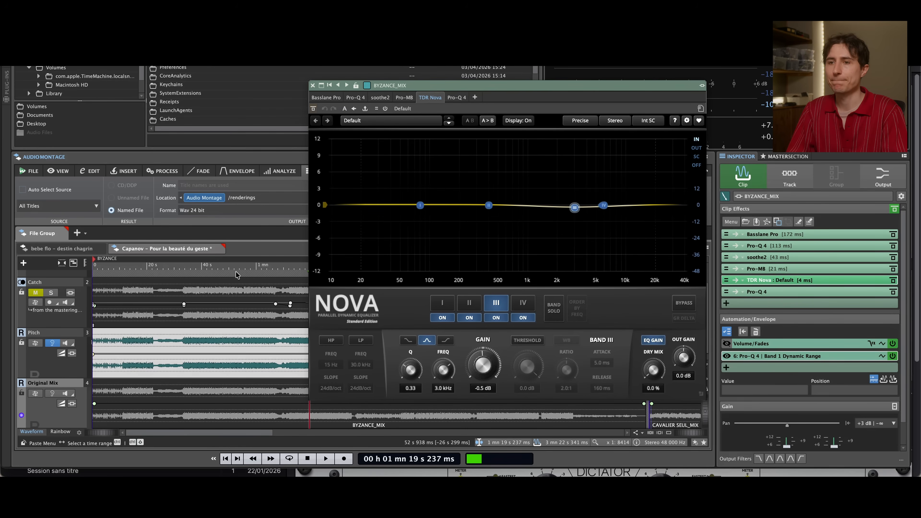
# Play the passage from about 57 s, compare TDR Nova bypassed and active, and stop playback
pyautogui.press('space')
pyautogui.click(314, 109)
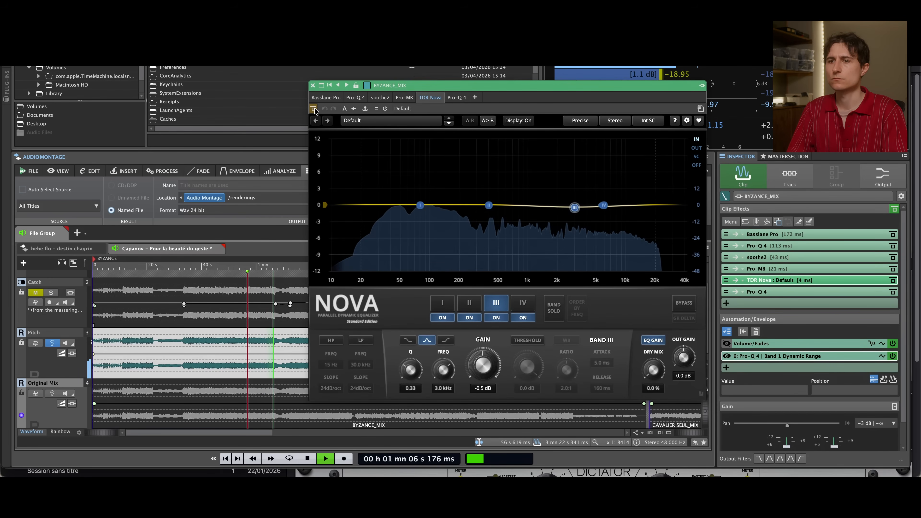
pyautogui.click(684, 303)
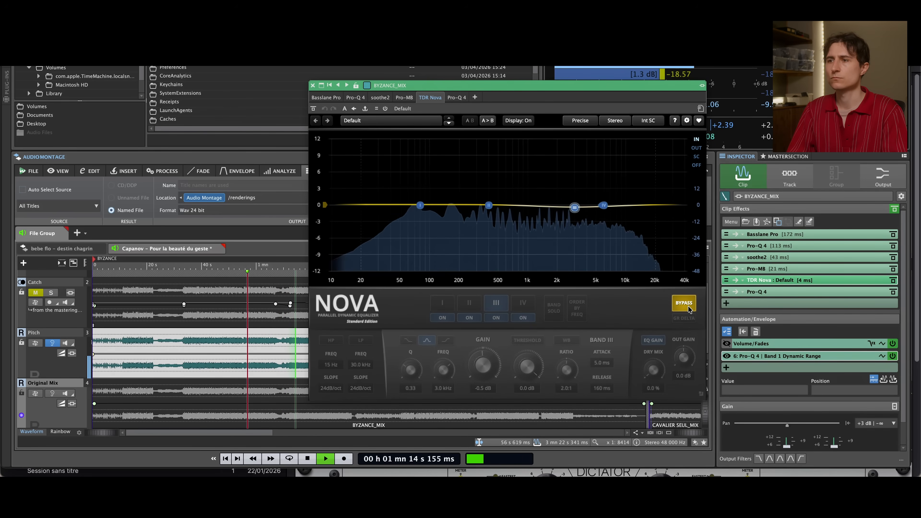
pyautogui.click(684, 304)
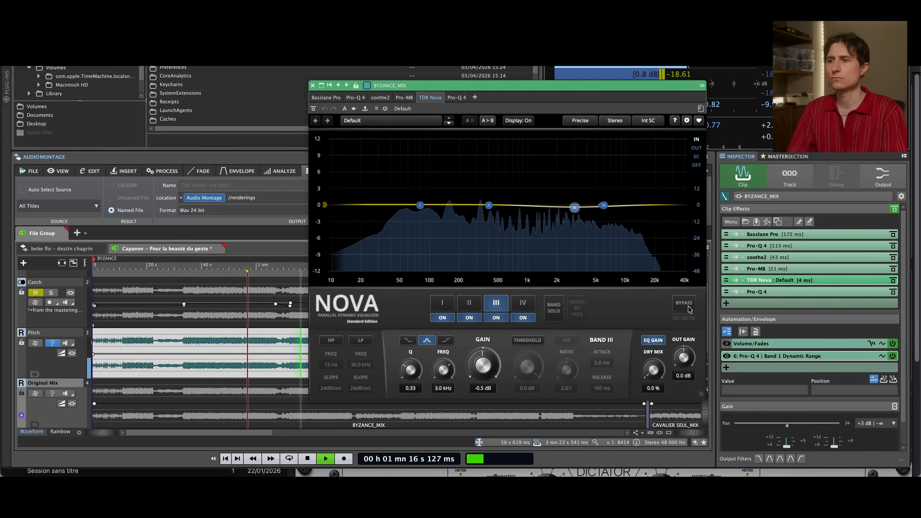
pyautogui.press('space')
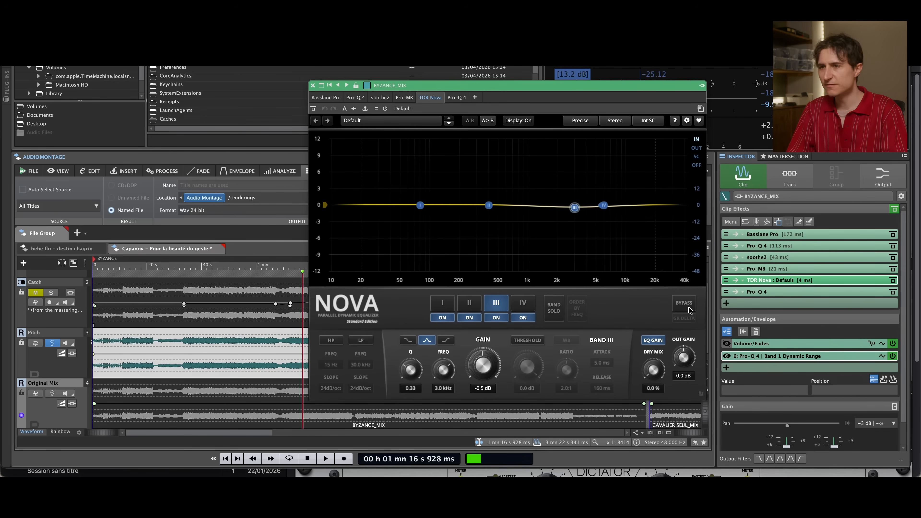
# Replace the TDR Nova window with the last Pro-Q 4, moved off the timeline, and enlarge the Pitch clip around its automation dip near 1 min 36 s
pyautogui.click(312, 88)
pyautogui.click(755, 291)
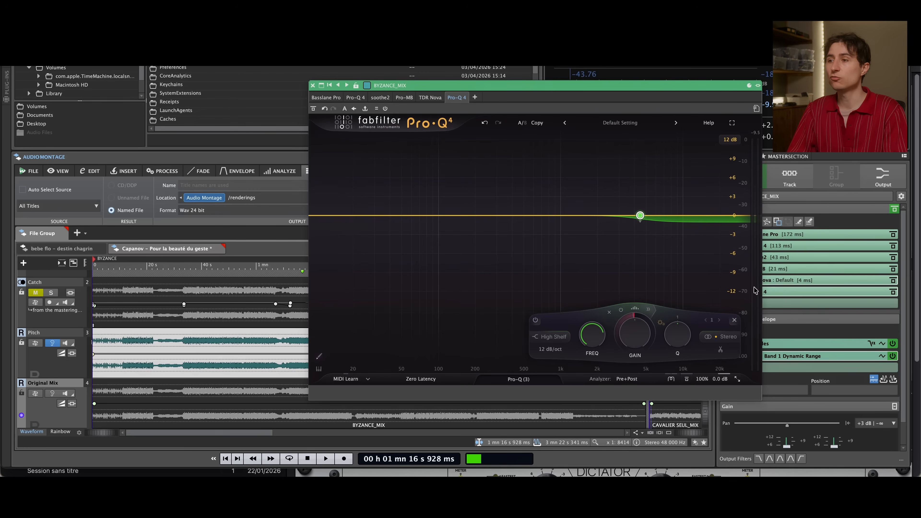
pyautogui.moveTo(458, 85); pyautogui.dragTo(584, 74)
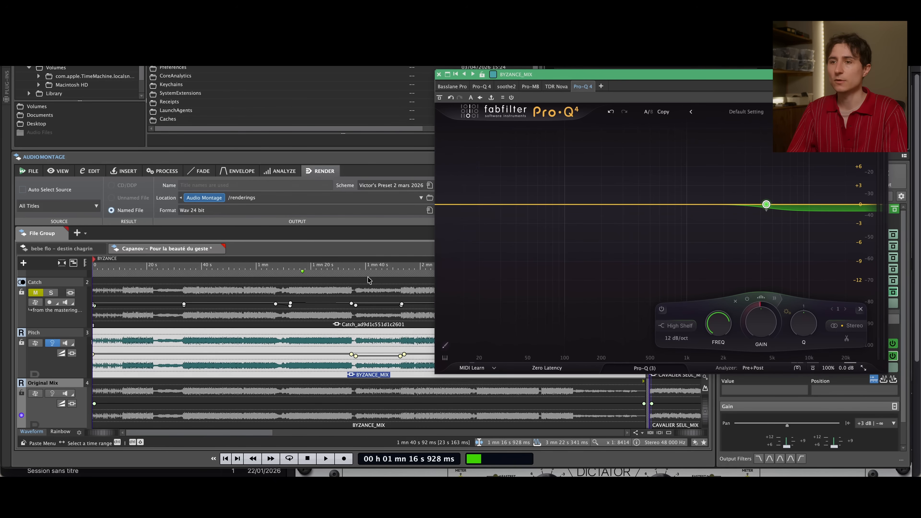
pyautogui.click(357, 362)
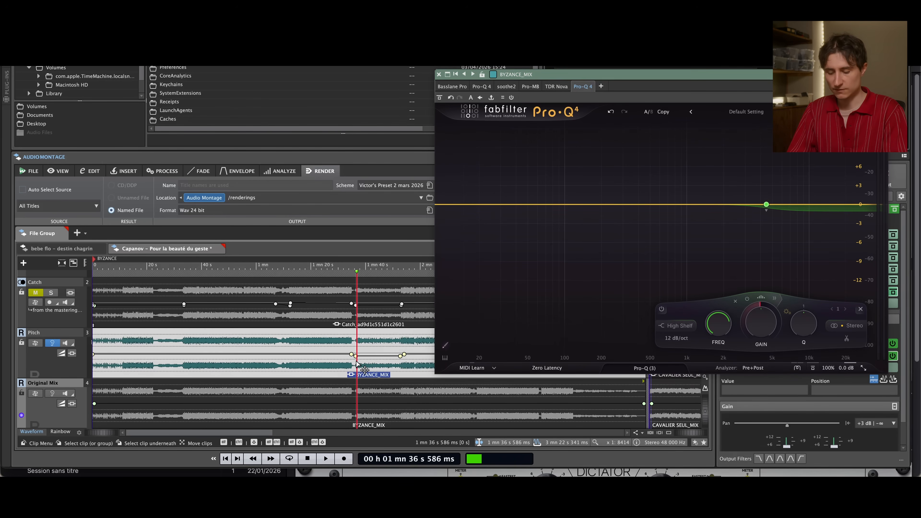
pyautogui.press('super+Up')
# Play the automated section from about 1 min 33 s, compare the last Pro-Q 4 bypassed and active, and close its window after stopping
pyautogui.doubleClick(347, 264)
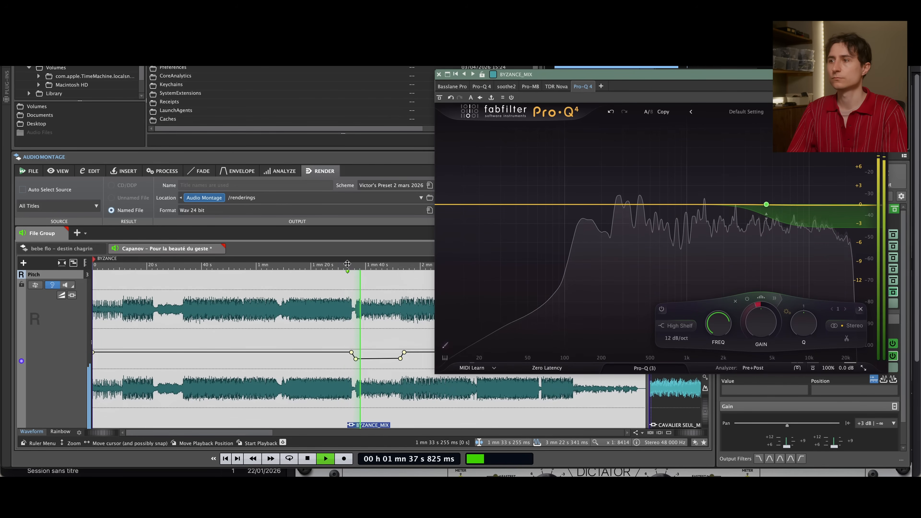
pyautogui.click(441, 100)
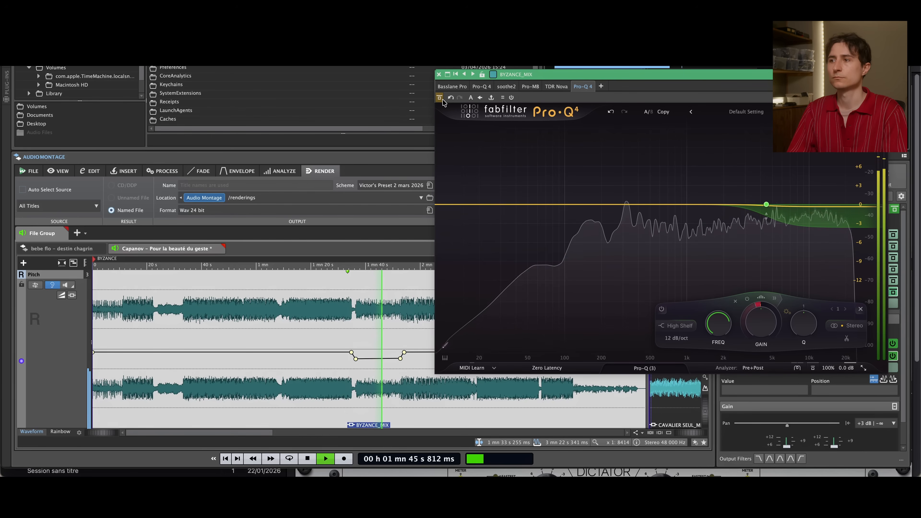
pyautogui.click(441, 100)
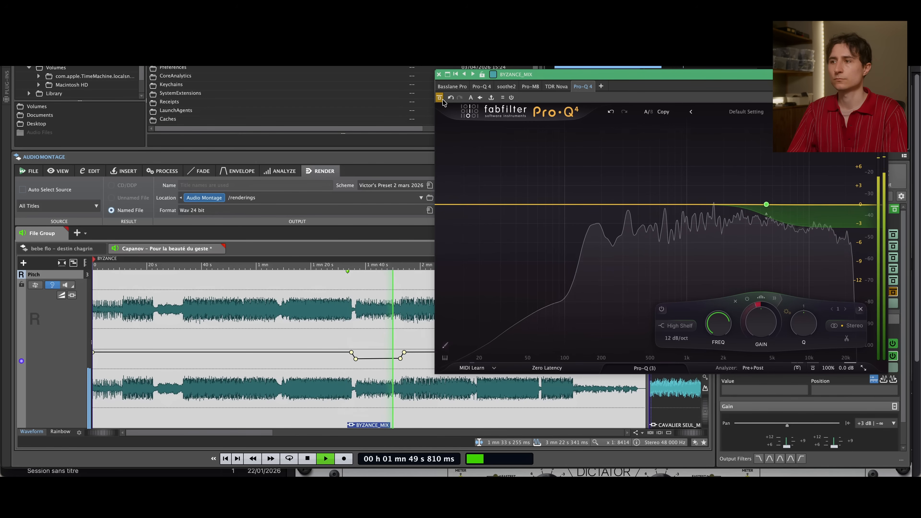
pyautogui.click(442, 100)
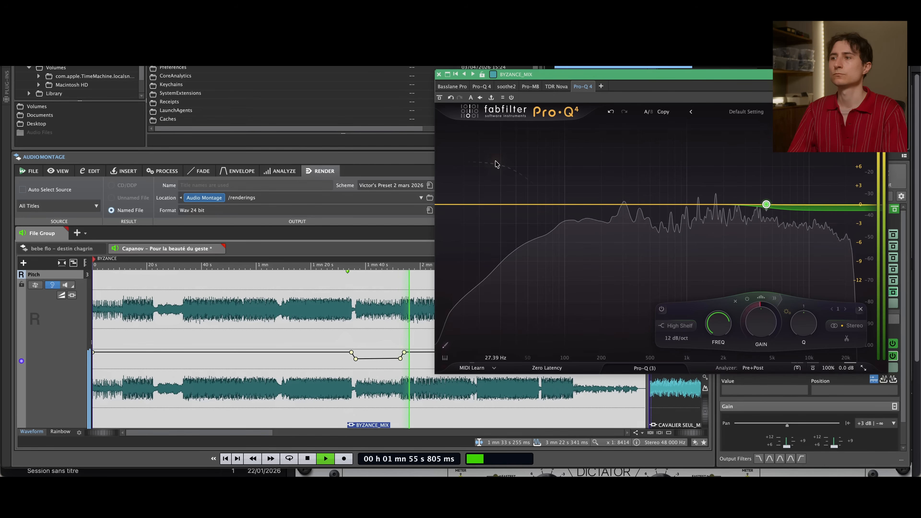
pyautogui.press('space')
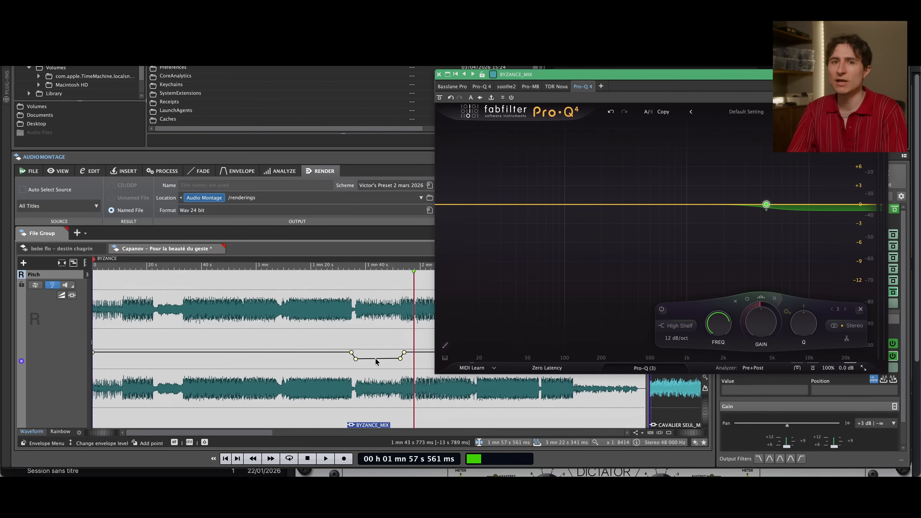
pyautogui.click(438, 75)
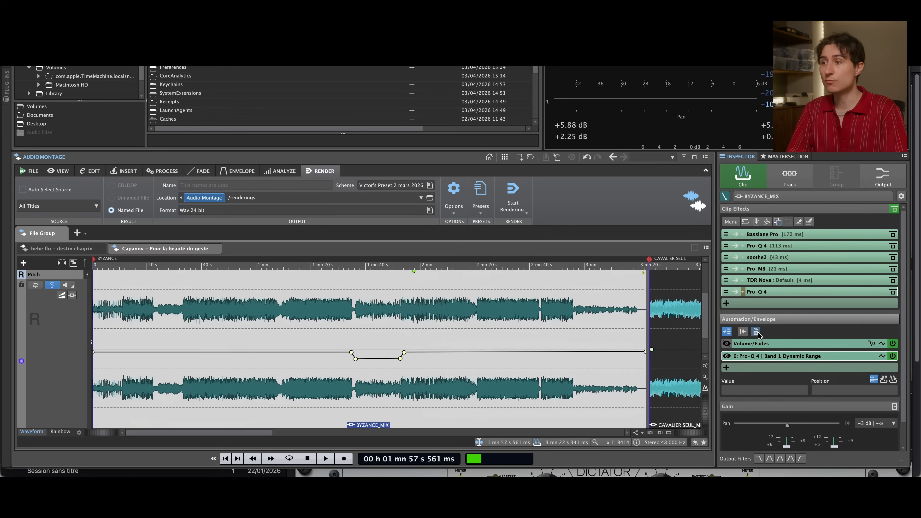
pyautogui.click(798, 316)
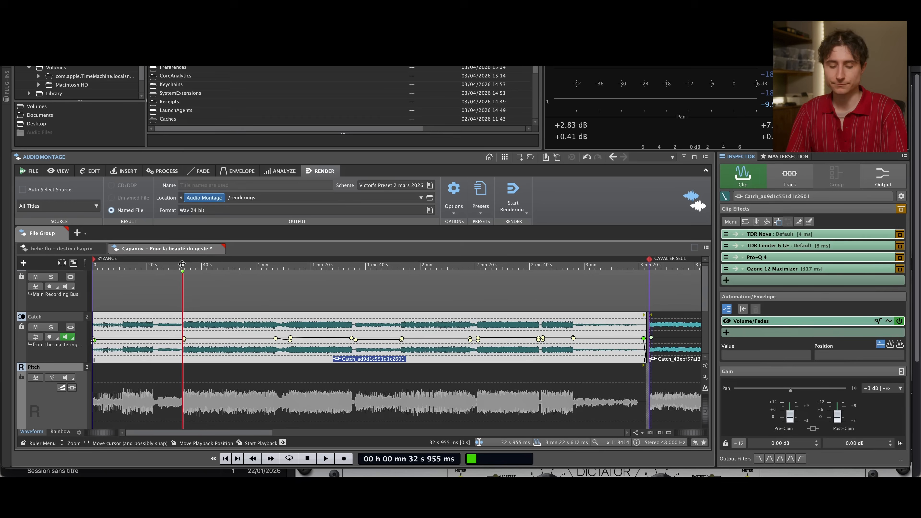
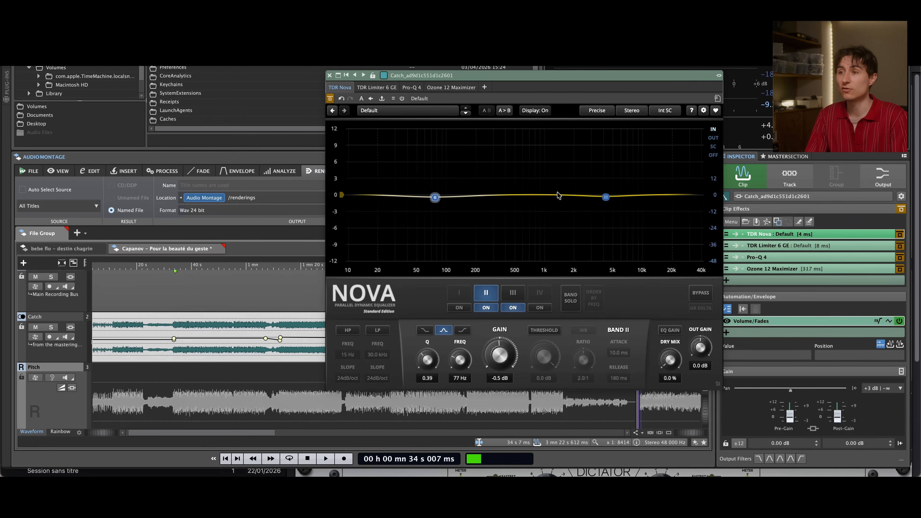
# Play the Catch clip from about 34 s with TDR Nova bypassed, and activate the plug-in during playback
pyautogui.click(606, 199)
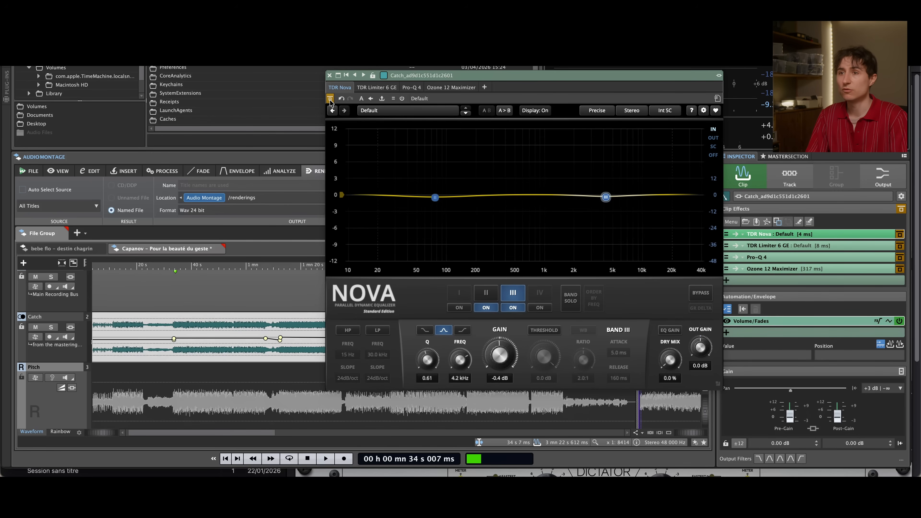
pyautogui.press('space')
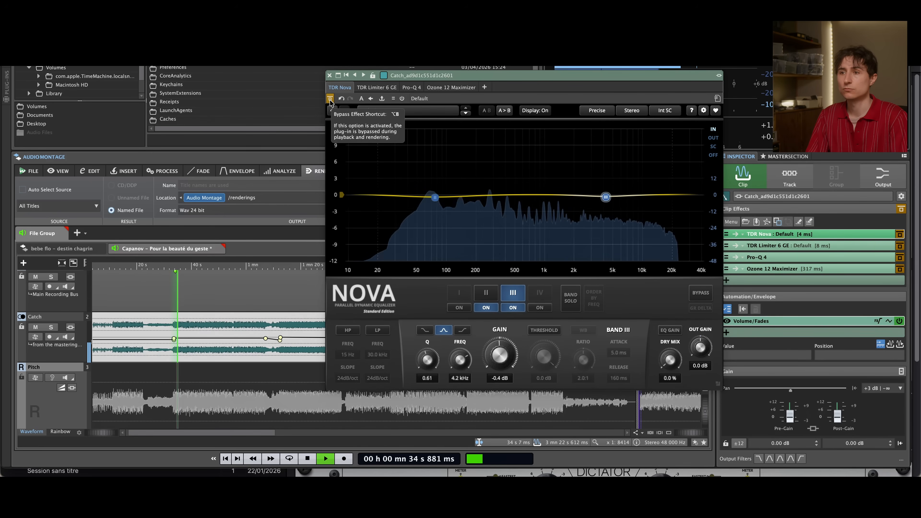
pyautogui.click(330, 99)
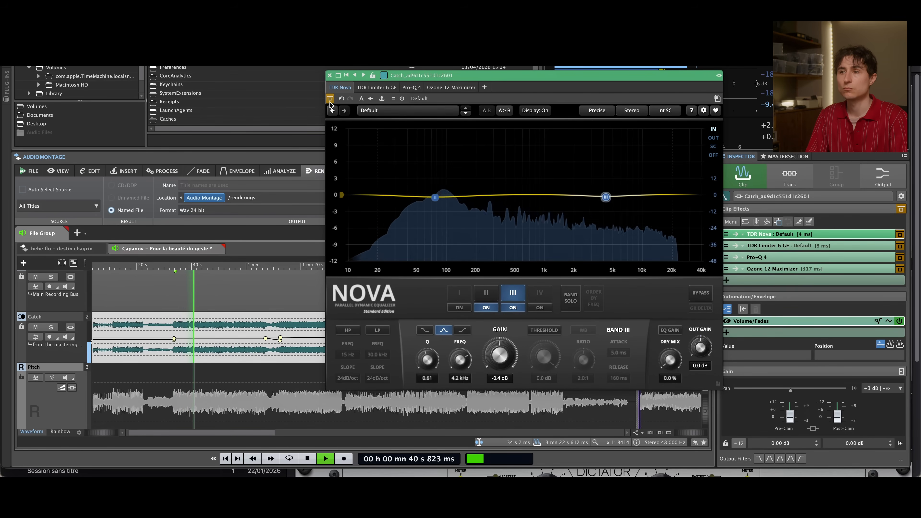
# Solo TDR Nova's band II and band III one at a time during playback, and stop with both solos off
pyautogui.click(486, 292)
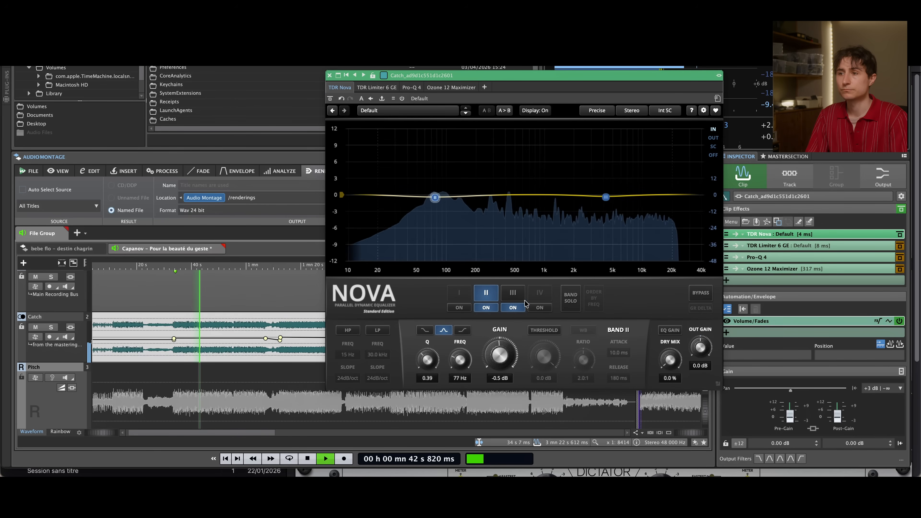
pyautogui.click(574, 298)
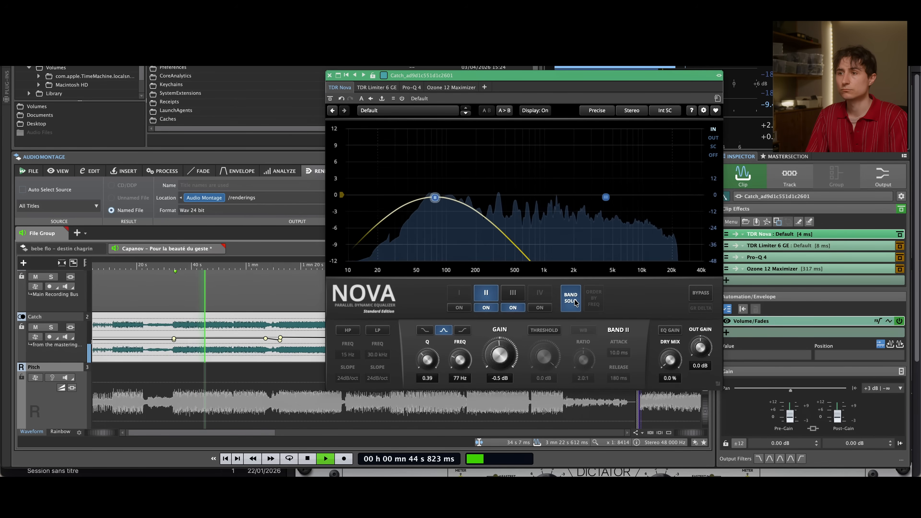
pyautogui.click(575, 299)
pyautogui.click(606, 197)
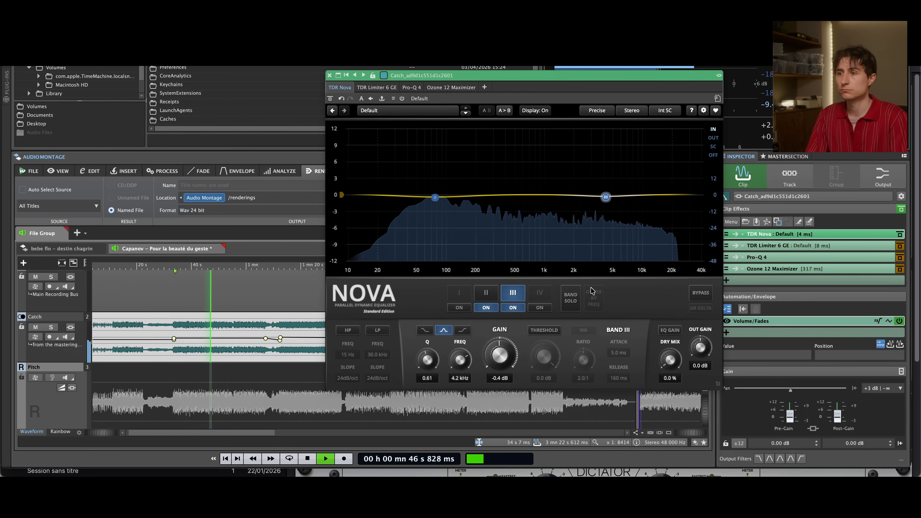
pyautogui.click(579, 293)
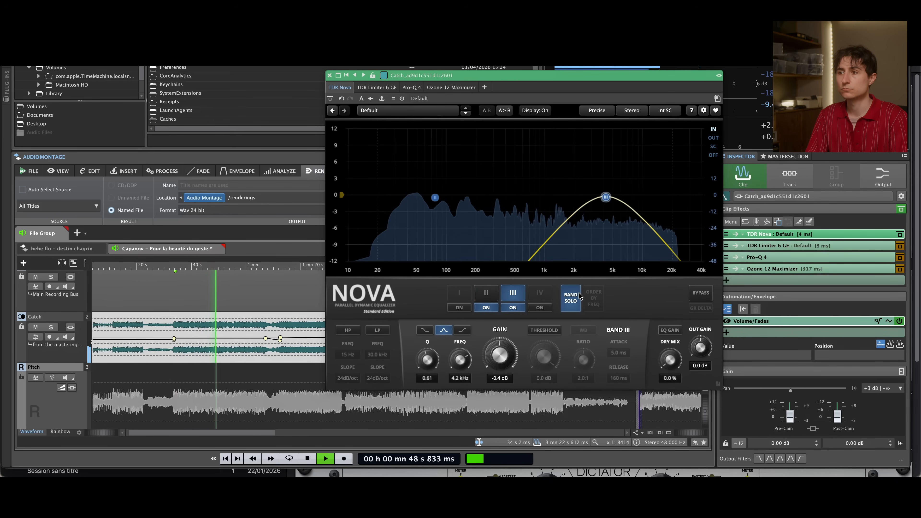
pyautogui.click(578, 293)
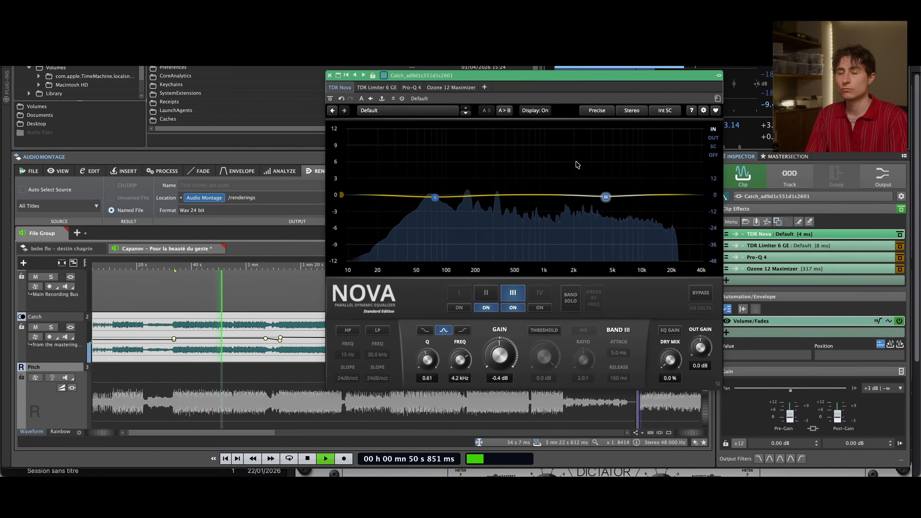
pyautogui.press('space')
# Open and activate TDR Limiter 6 GE on the Catch clip, and play the passage from about 51 s
pyautogui.moveTo(904, 238)
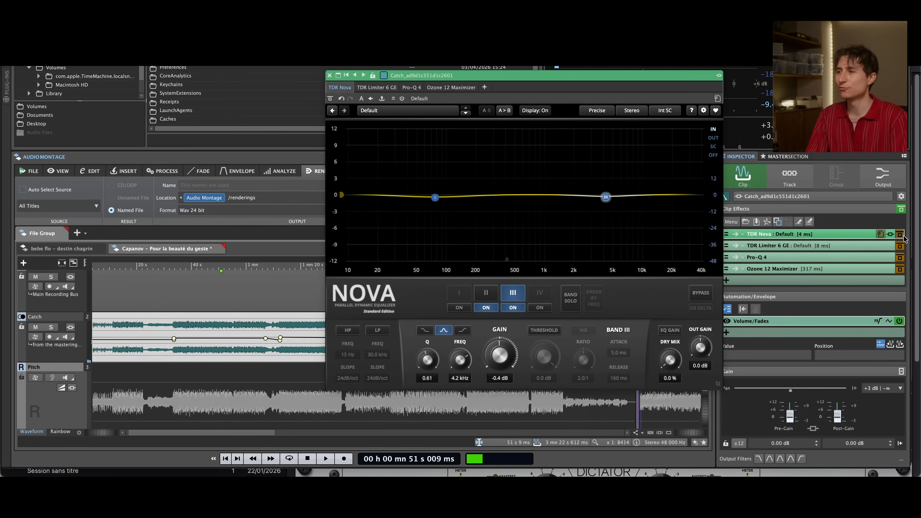
pyautogui.click(847, 238)
pyautogui.click(900, 235)
pyautogui.click(803, 246)
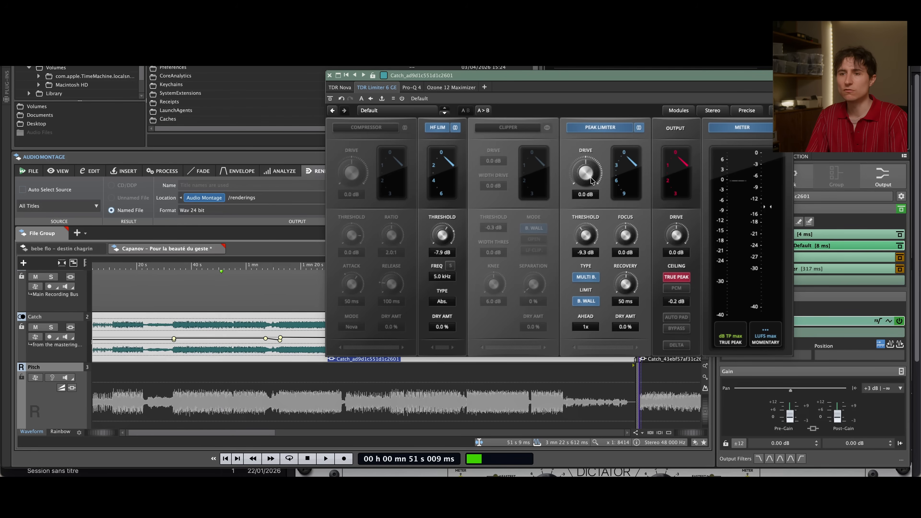
pyautogui.press('space')
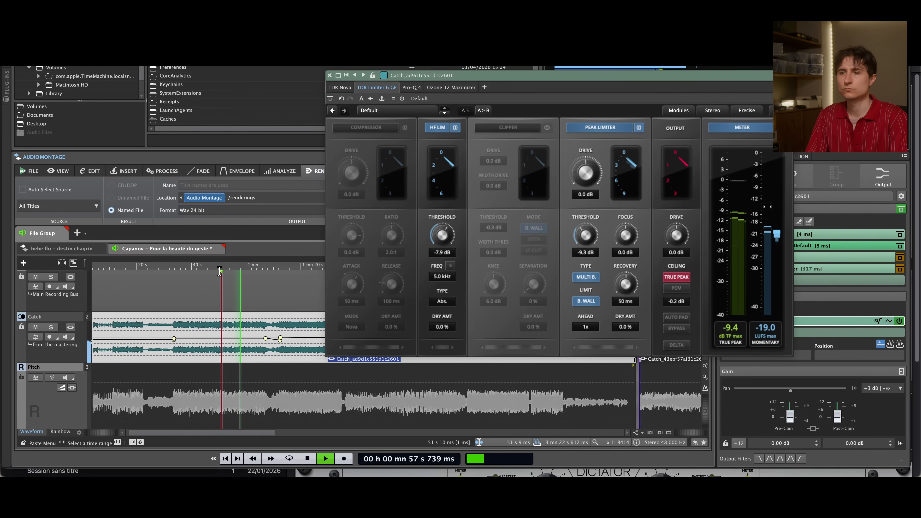
pyautogui.press('space')
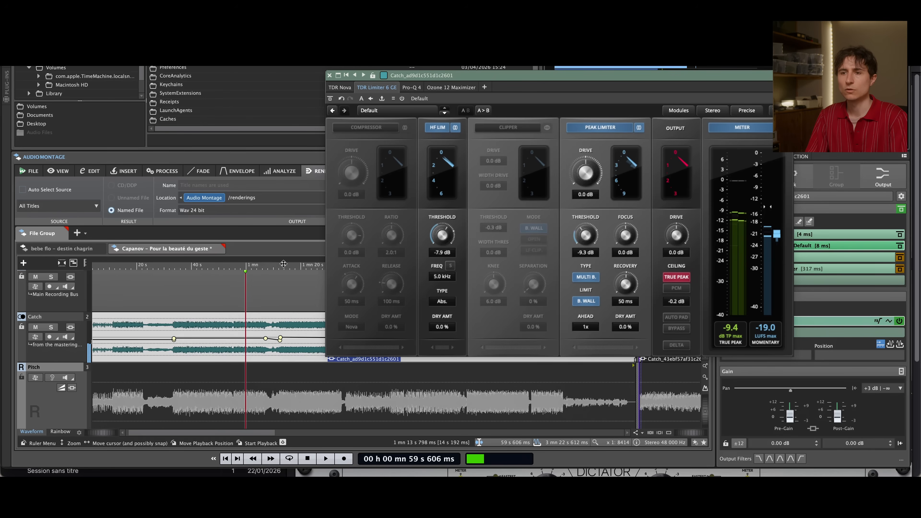
# Play the passage from about 1 min 14 s, compare TDR Limiter 6 GE active and bypassed, and stop playback
pyautogui.click(286, 264)
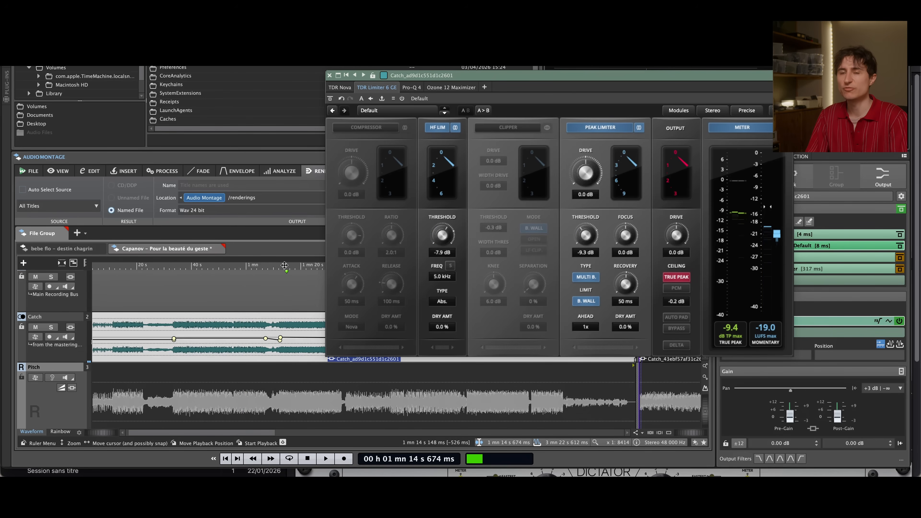
pyautogui.press('space')
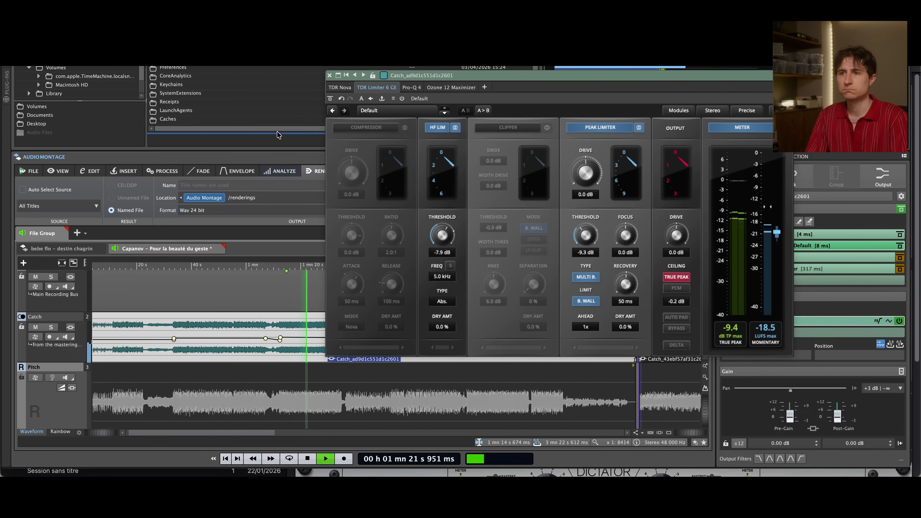
pyautogui.click(332, 98)
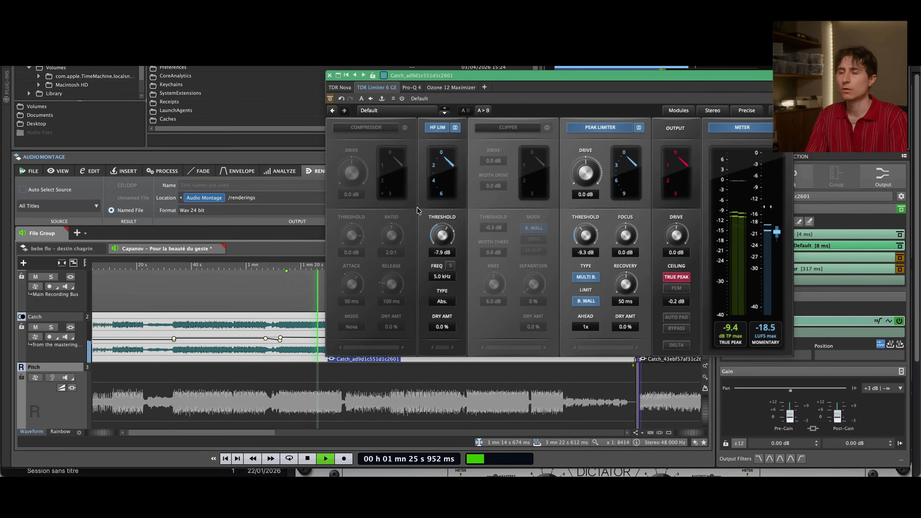
pyautogui.press('space')
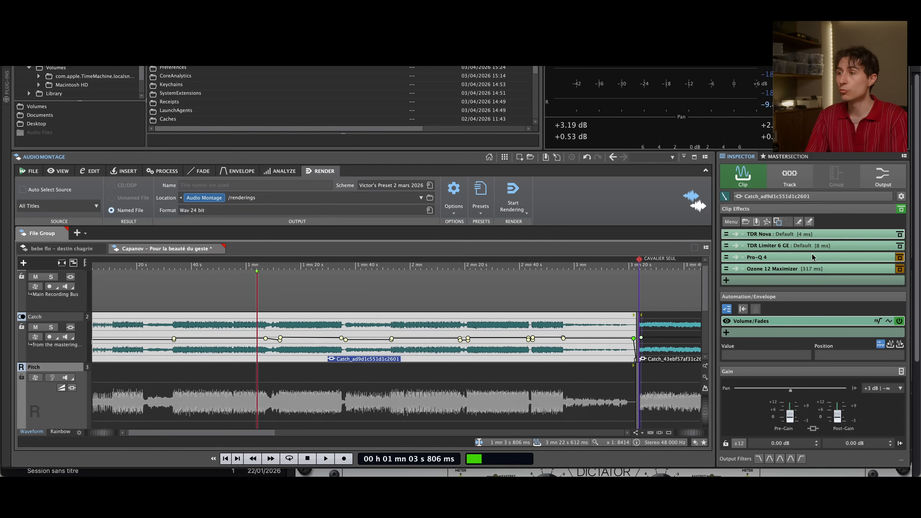
# Open Pro-Q 4 on the Catch clip and examine its EQ bands, including the 805 Hz and 14 kHz cuts
pyautogui.click(812, 257)
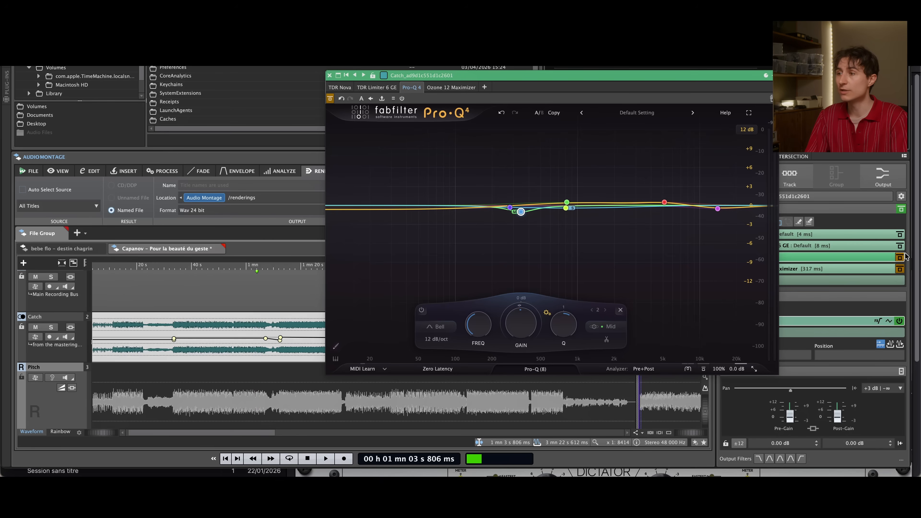
pyautogui.click(594, 261)
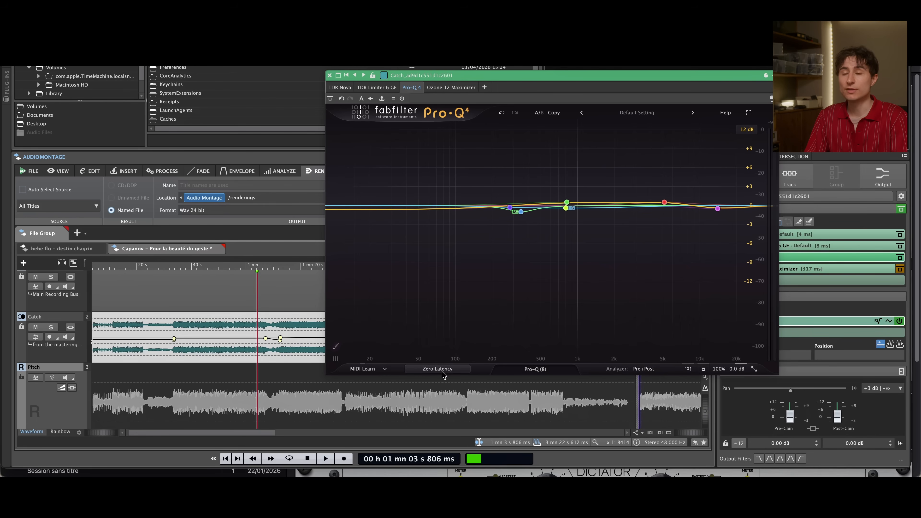
pyautogui.click(566, 208)
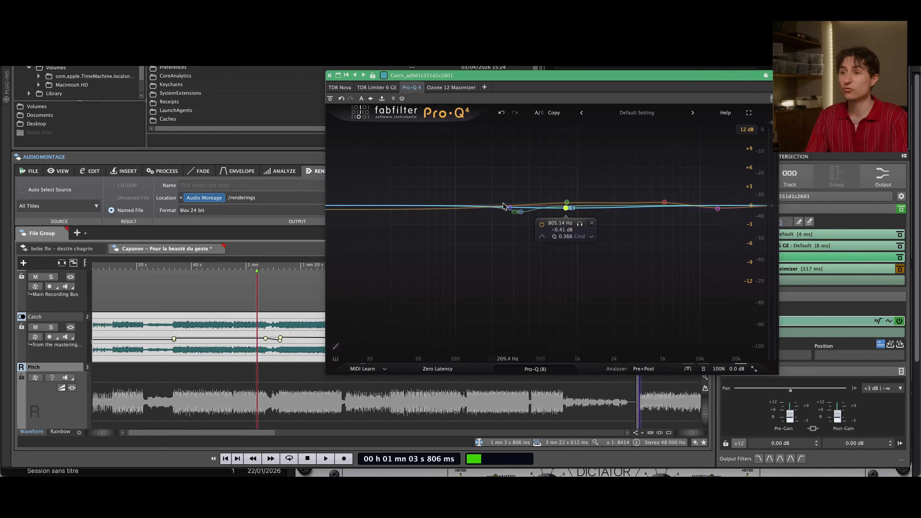
pyautogui.moveTo(667, 203)
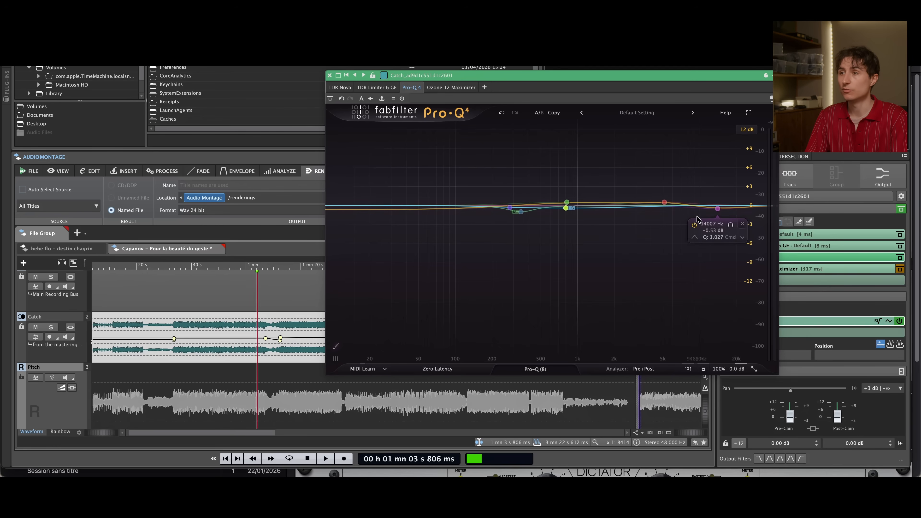
pyautogui.moveTo(565, 209)
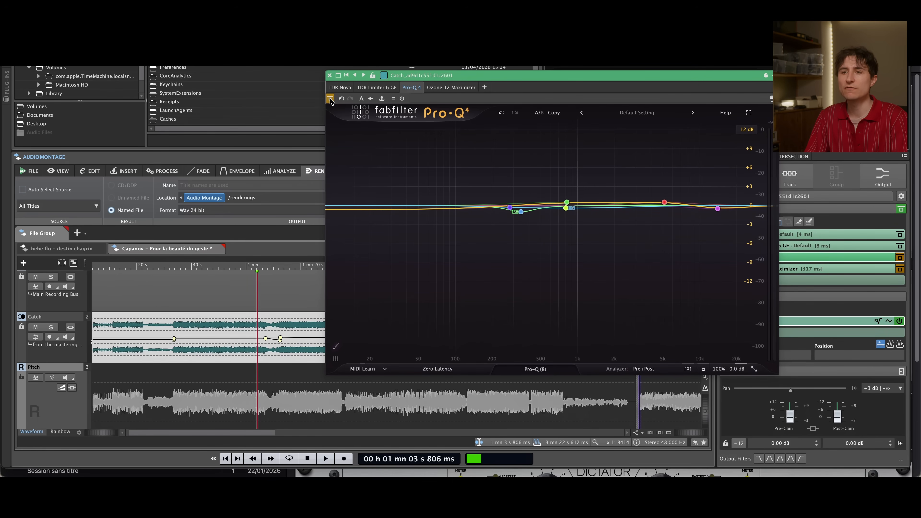
# Play from about 1 min 3 s, compare Pro-Q 4 bypassed and active, and briefly solo its 344 Hz band before stopping
pyautogui.press('space')
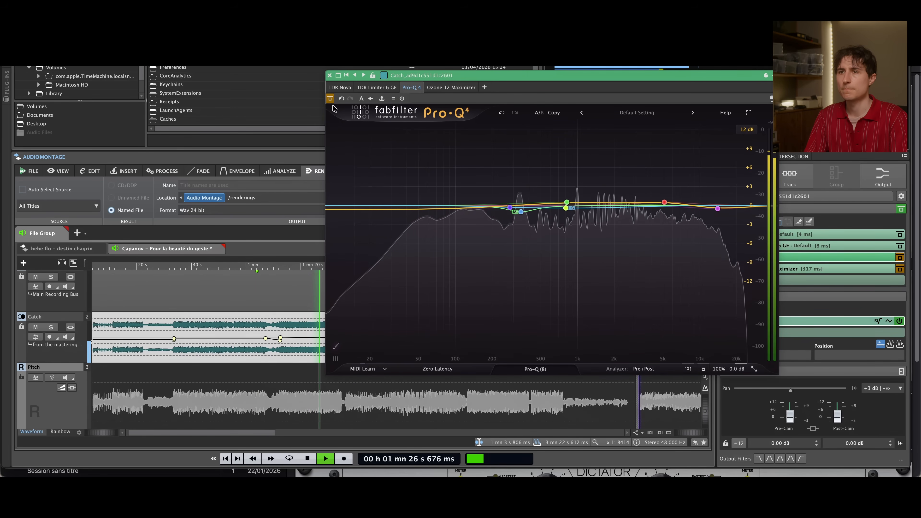
pyautogui.click(510, 208)
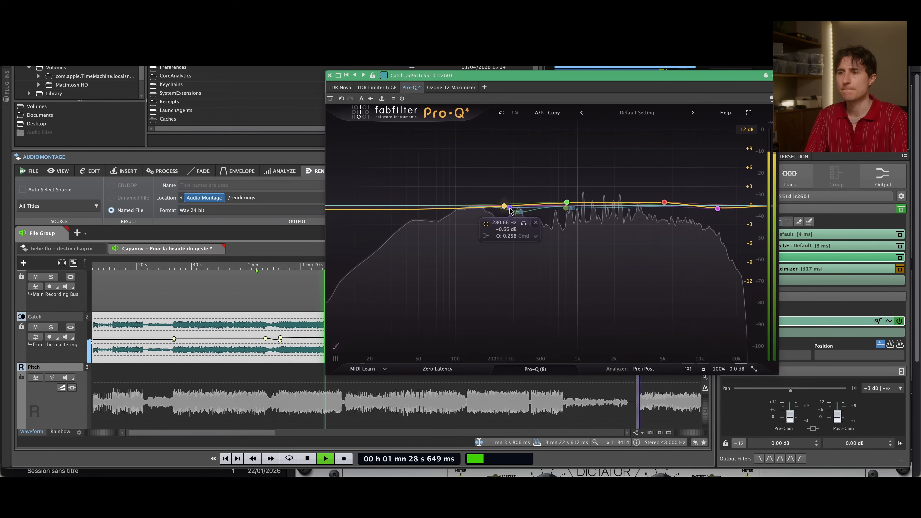
pyautogui.click(520, 211)
pyautogui.click(535, 228)
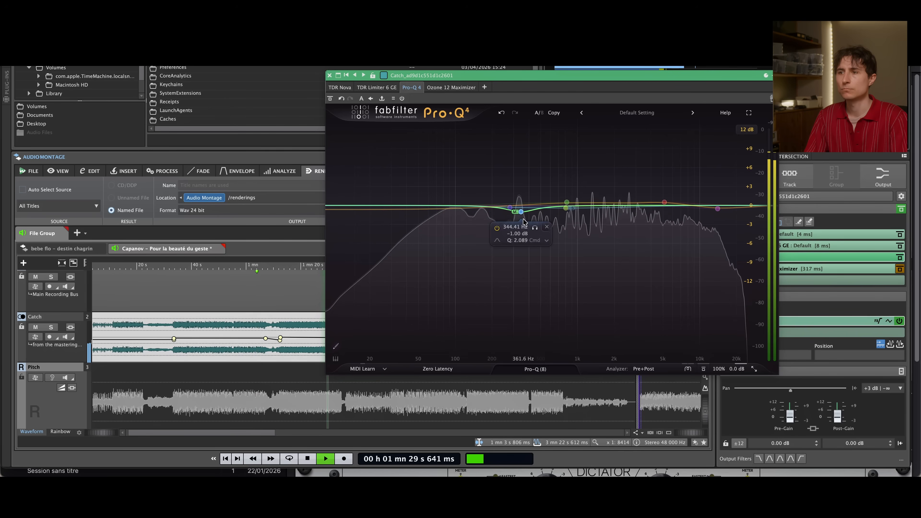
pyautogui.click(535, 229)
pyautogui.press('space')
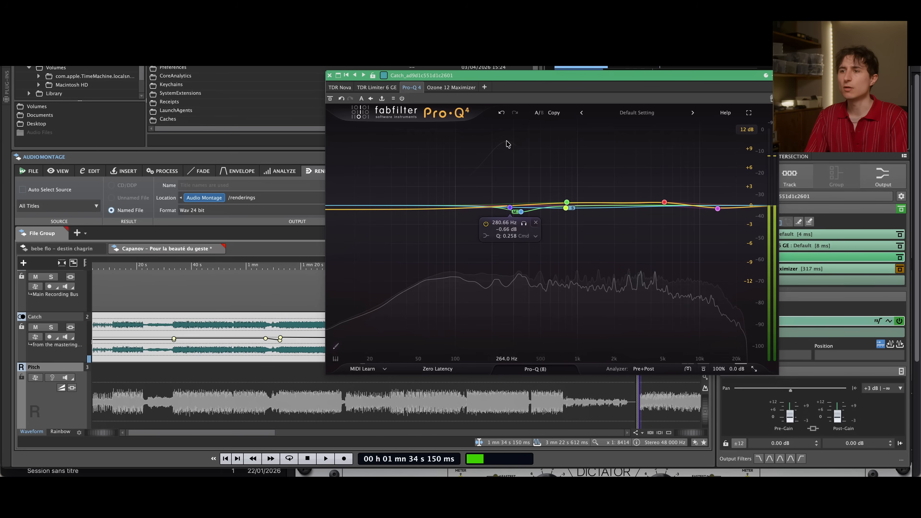
pyautogui.click(521, 211)
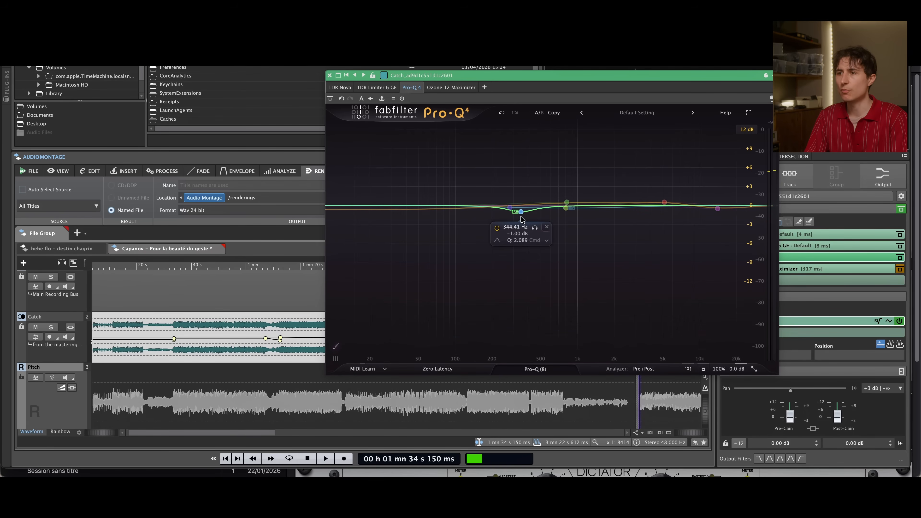
# Open Ozone 12 Maximizer with its whole interface in view, activate it, and play the passage from about 1 min 34 s
pyautogui.click(465, 88)
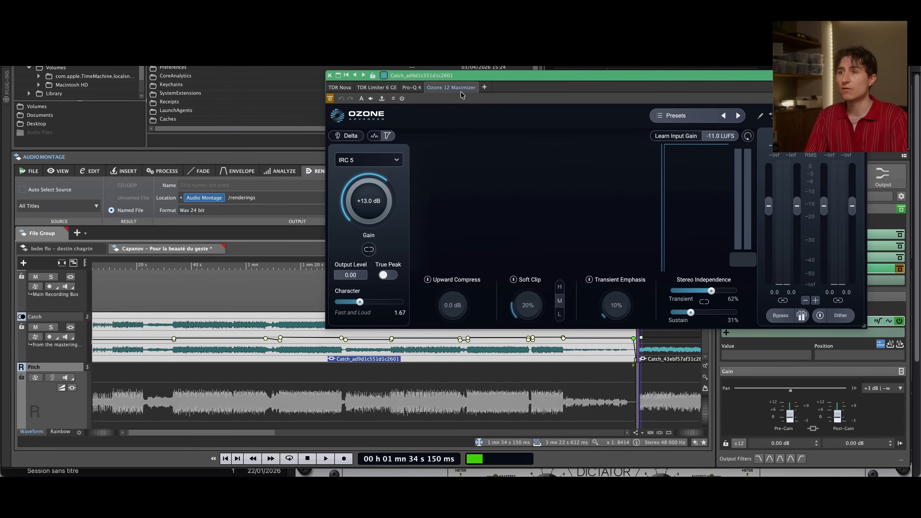
pyautogui.moveTo(522, 77); pyautogui.dragTo(419, 91)
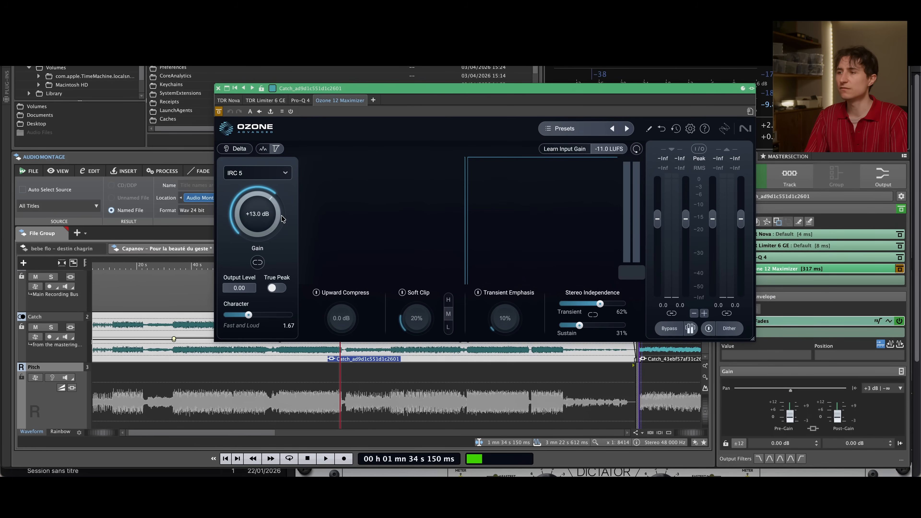
pyautogui.click(900, 269)
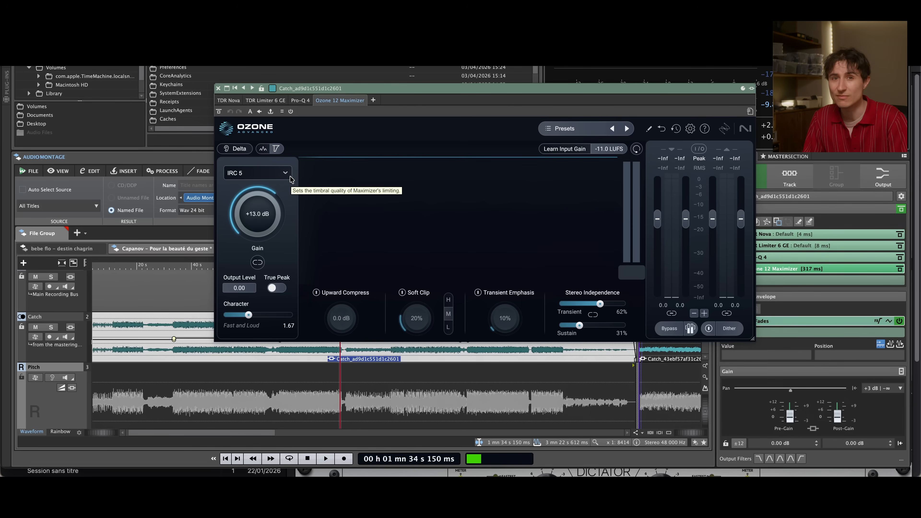
pyautogui.press('space')
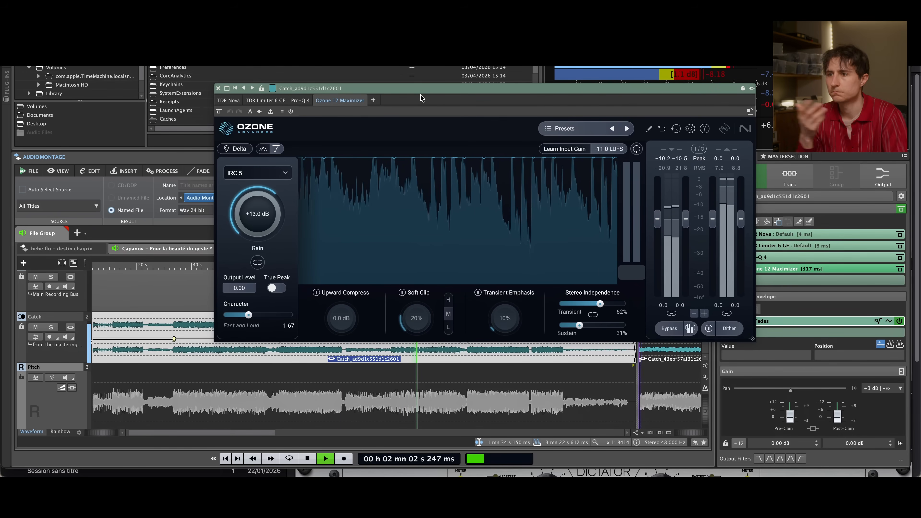
pyautogui.press('space')
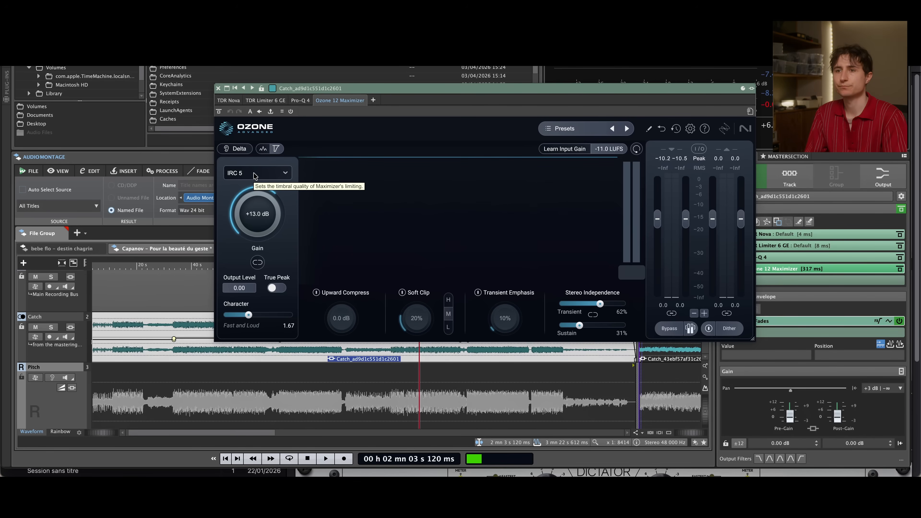
# Play Catch from about 2 min 3 s, compare the Maximizer's IRC 4 Modern mode with IRC 5, and keep IRC 5 after stopping
pyautogui.press('space')
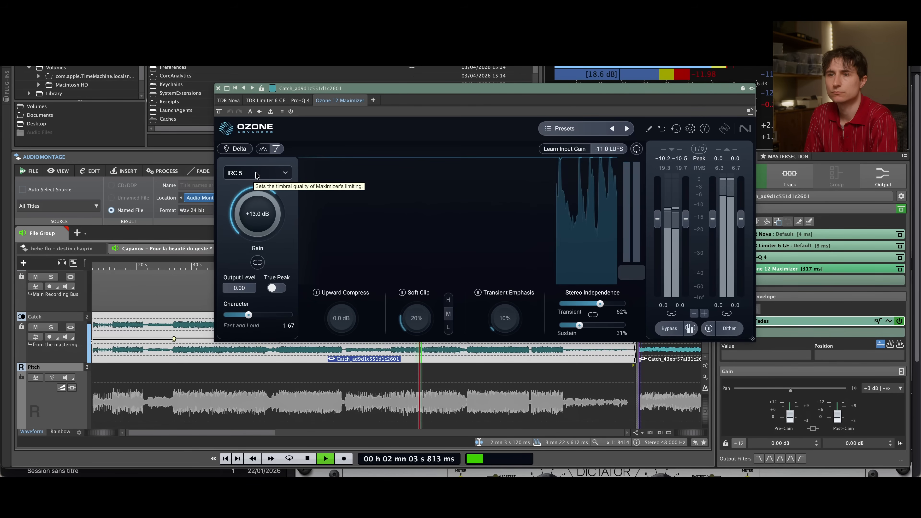
pyautogui.click(256, 174)
pyautogui.moveTo(261, 230)
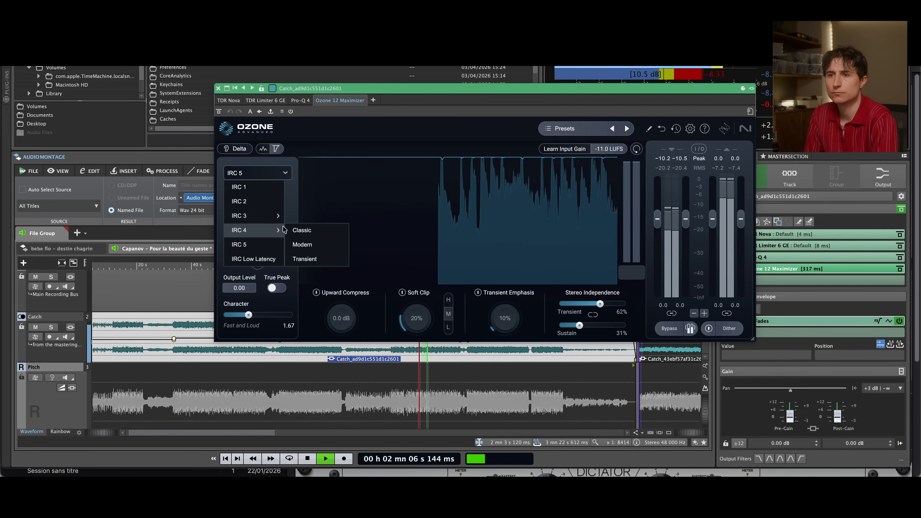
pyautogui.click(304, 245)
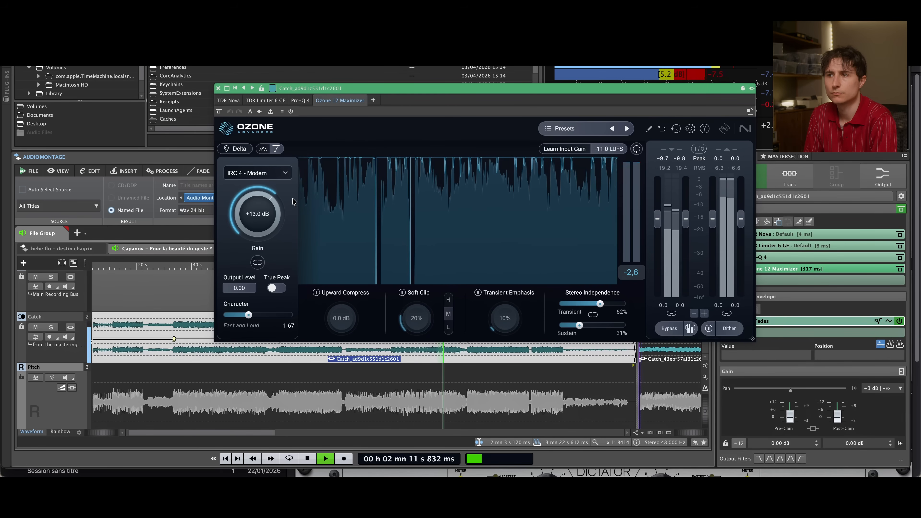
pyautogui.click(257, 173)
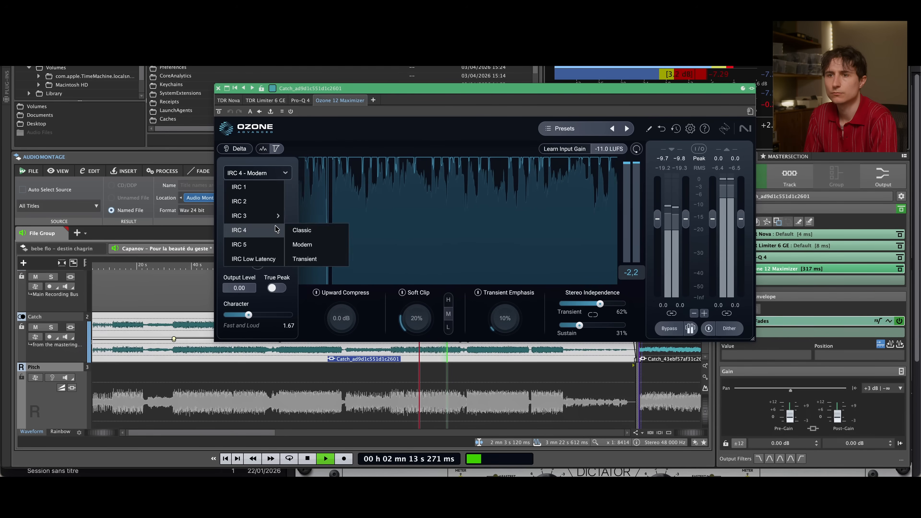
pyautogui.click(274, 244)
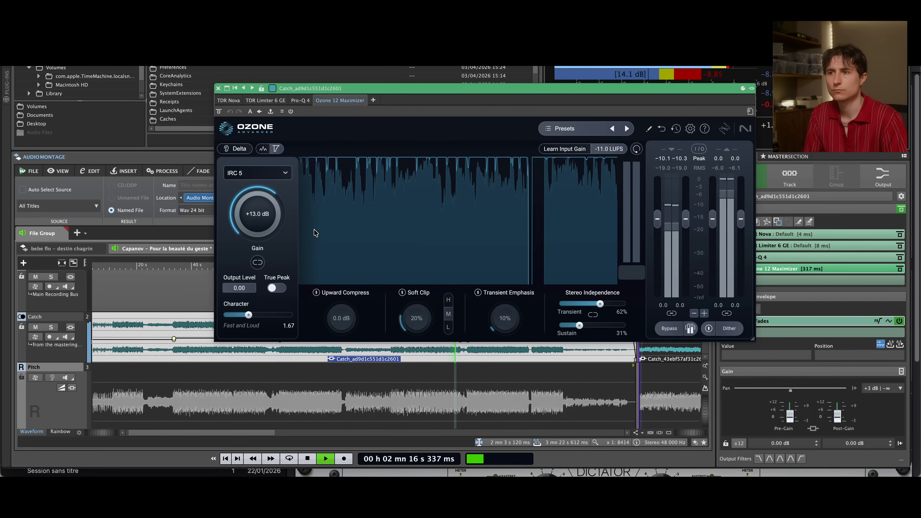
pyautogui.press('space')
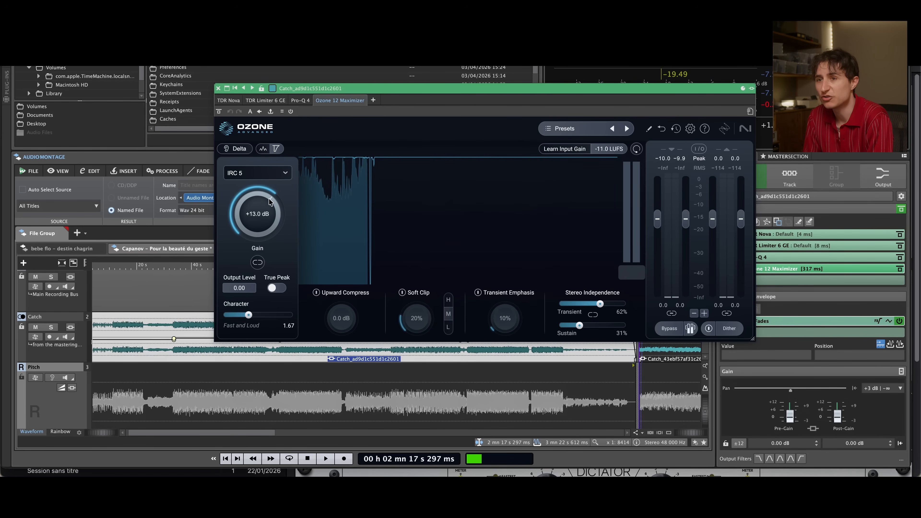
pyautogui.click(256, 172)
pyautogui.moveTo(273, 230)
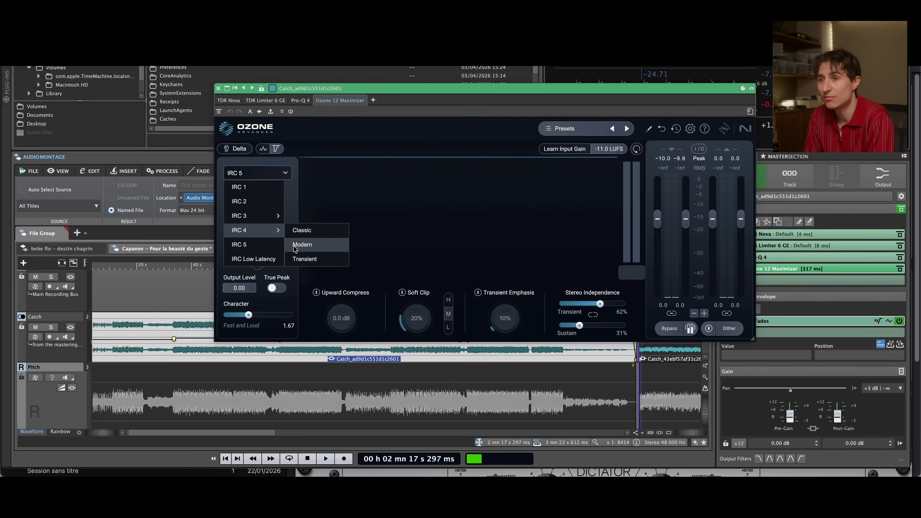
pyautogui.click(307, 199)
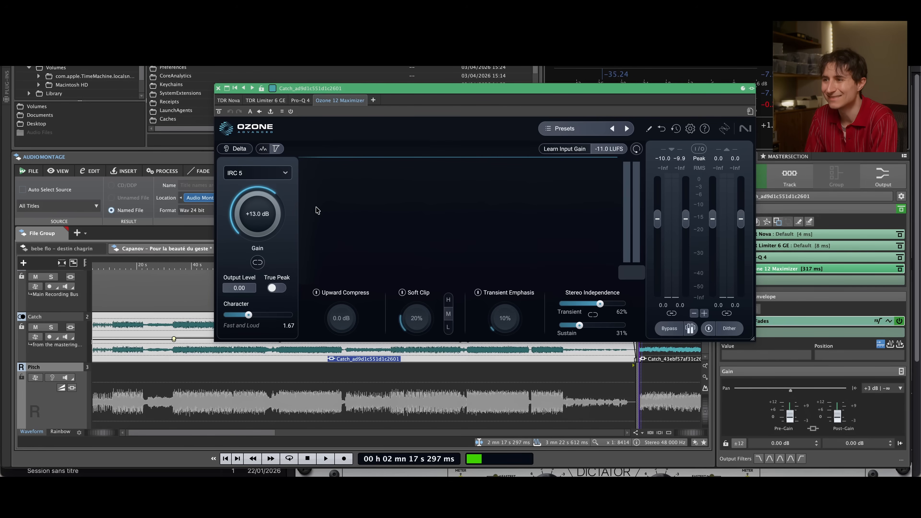
# Close the Ozone 12 Maximizer window and enlarge the Catch track to show its volume envelope
pyautogui.moveTo(401, 95); pyautogui.dragTo(305, 109)
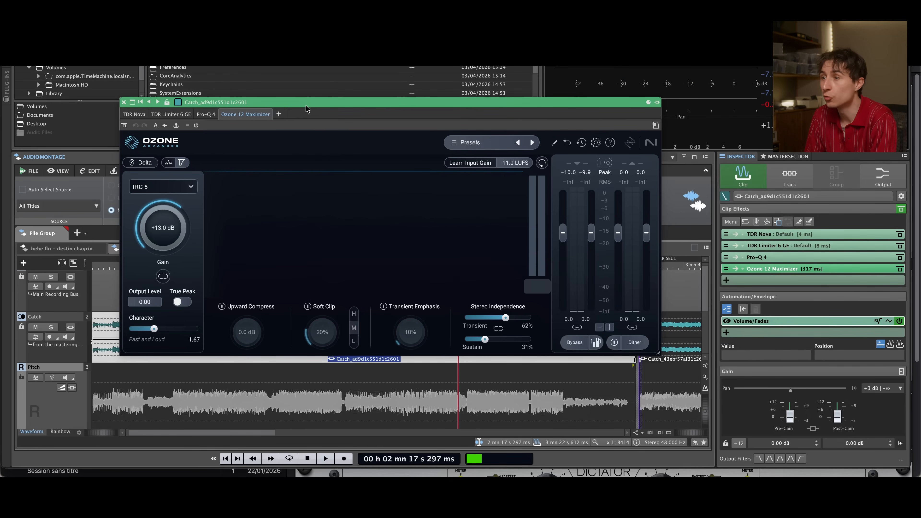
pyautogui.click(129, 103)
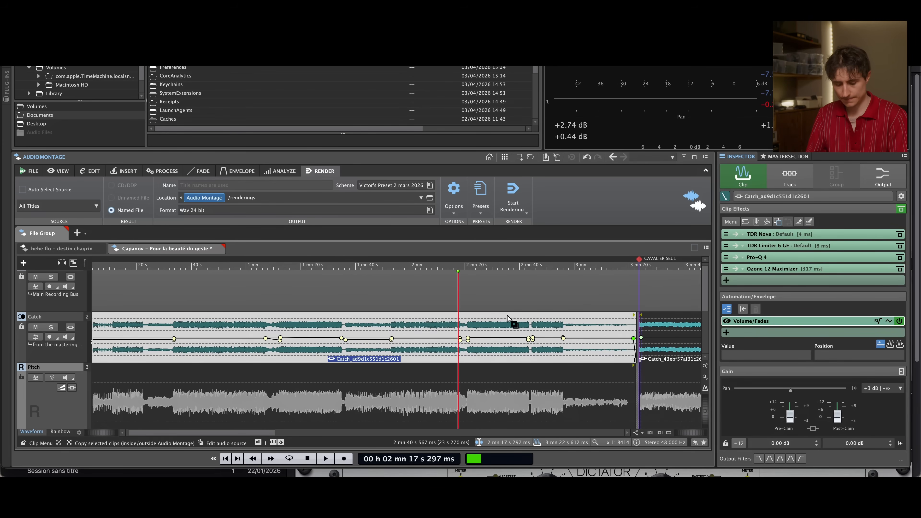
pyautogui.press('z')
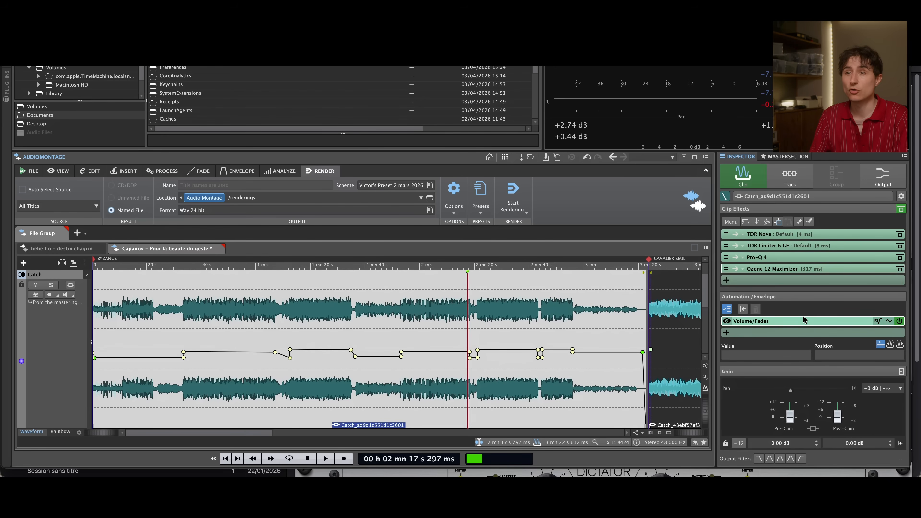
# Play Catch from about 1 min 4 s, inspect the envelope point near 1 min 12 s, and stop playback
pyautogui.click(370, 265)
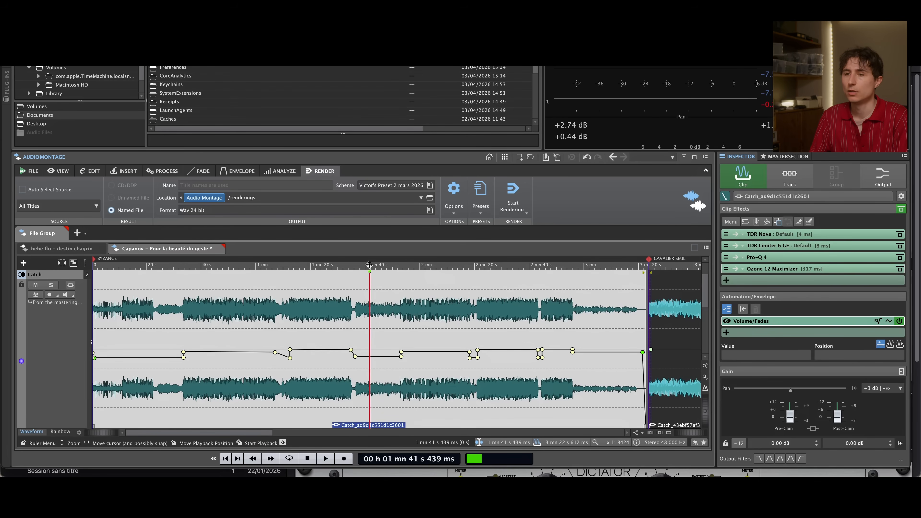
pyautogui.click(413, 265)
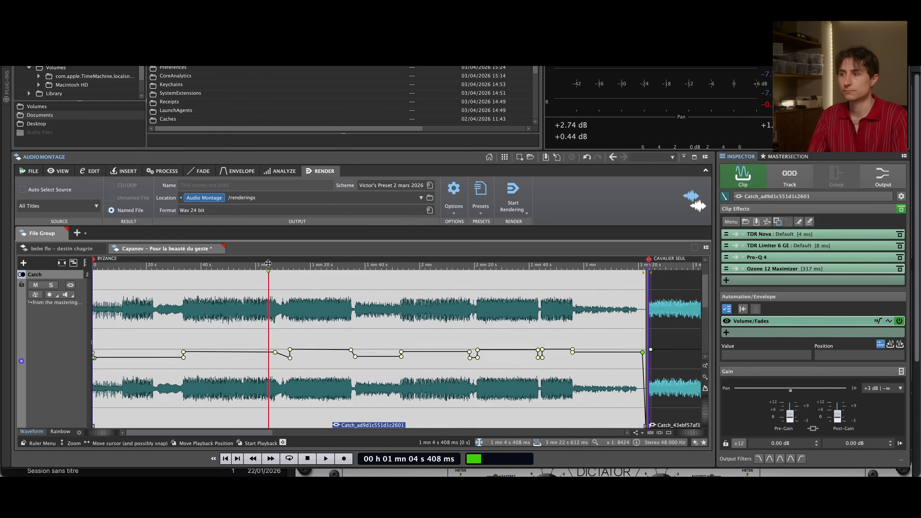
pyautogui.press('space')
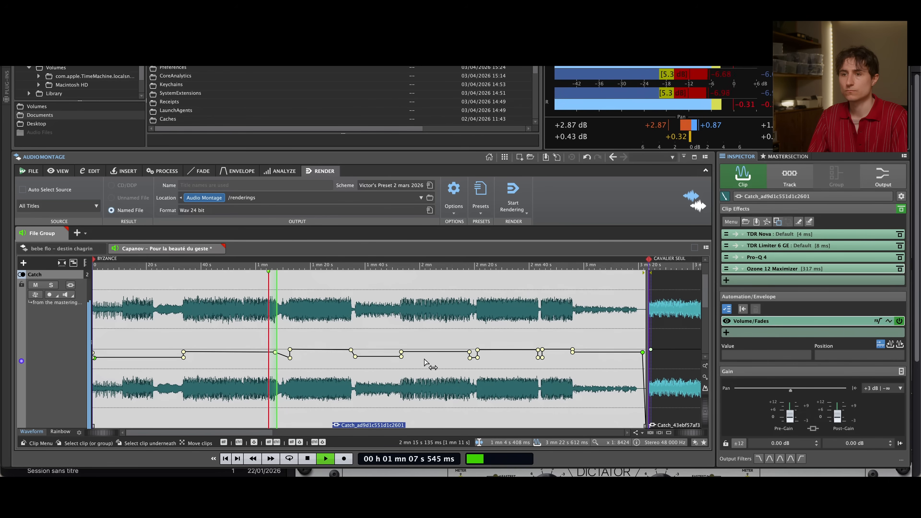
pyautogui.click(289, 358)
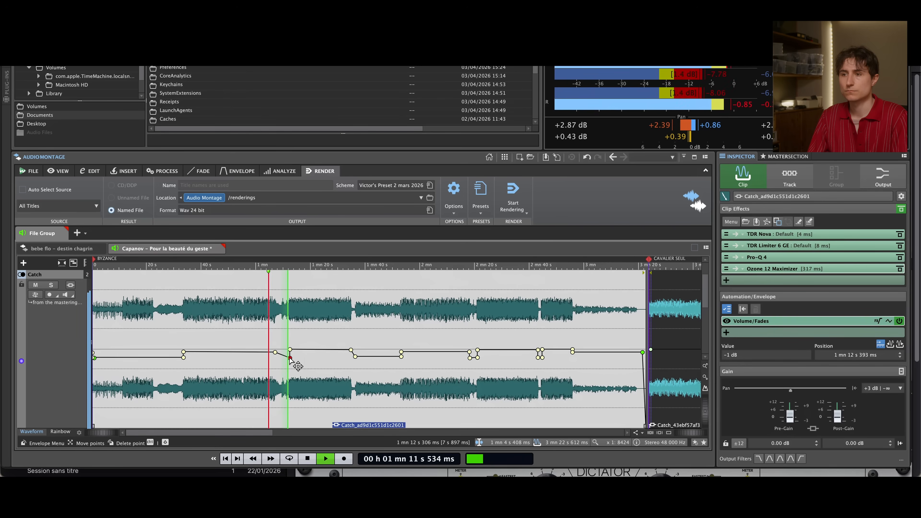
pyautogui.press('space')
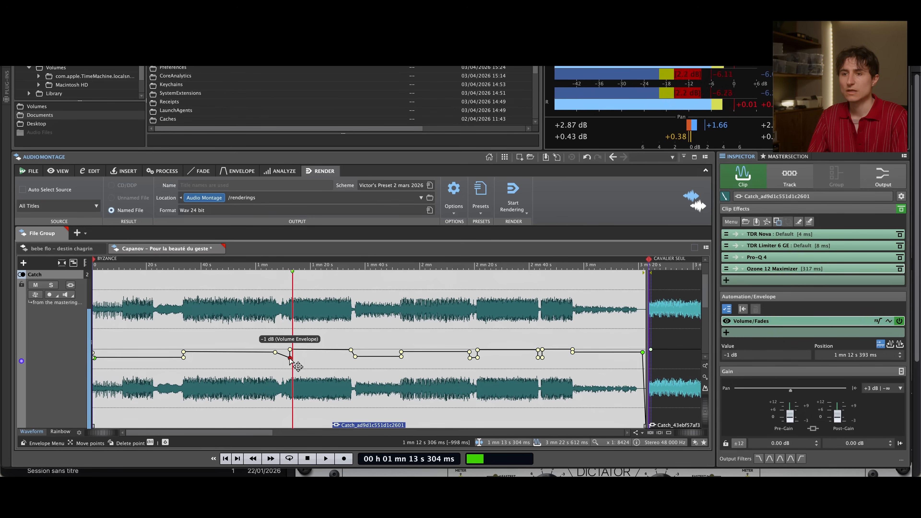
# Compare the transition near 1 min 12 s with the Volume/Fades envelope deactivated and active, stopping after each playback
pyautogui.click(265, 268)
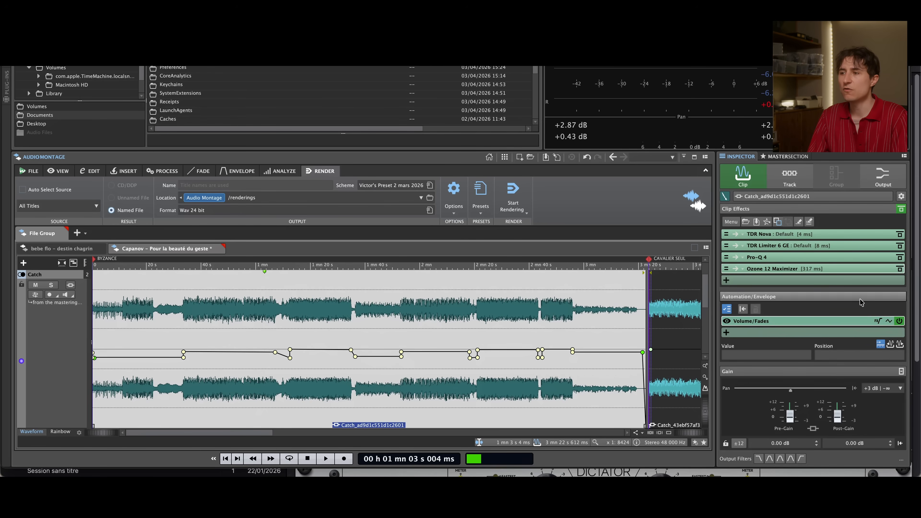
pyautogui.click(899, 321)
pyautogui.press('space')
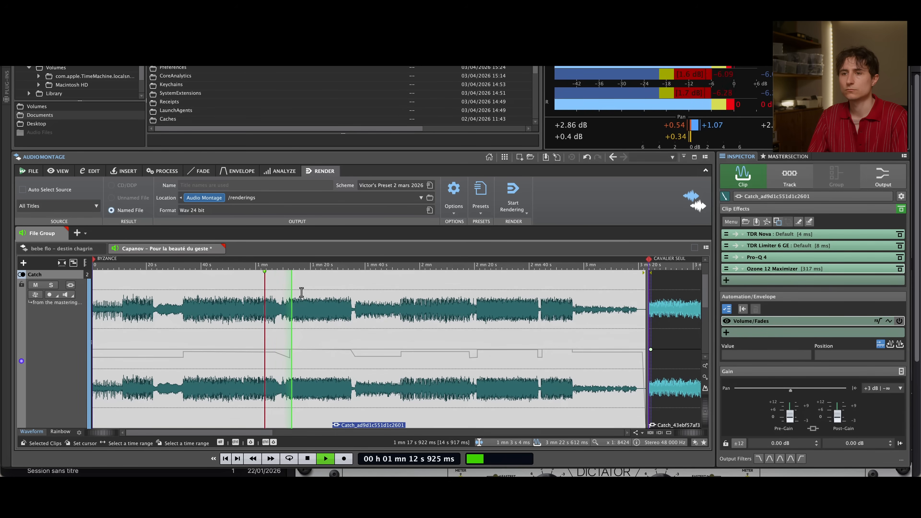
pyautogui.press('space')
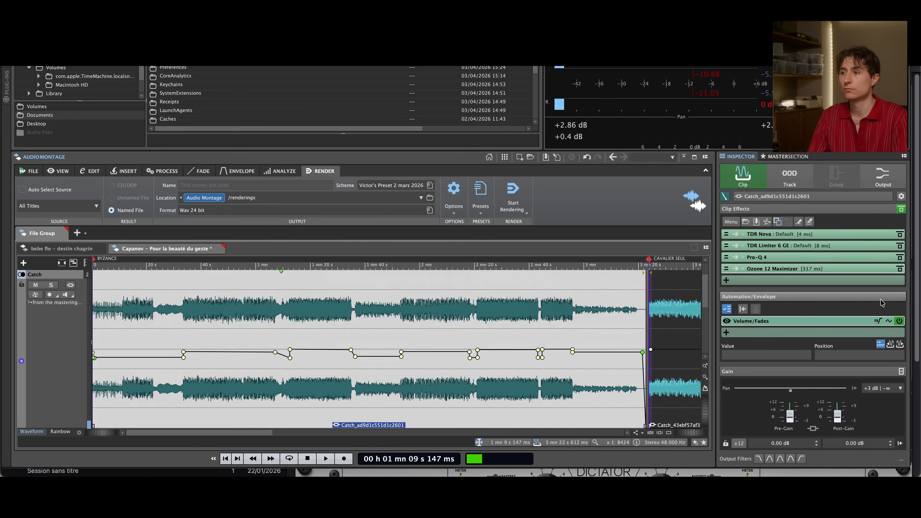
pyautogui.press('space')
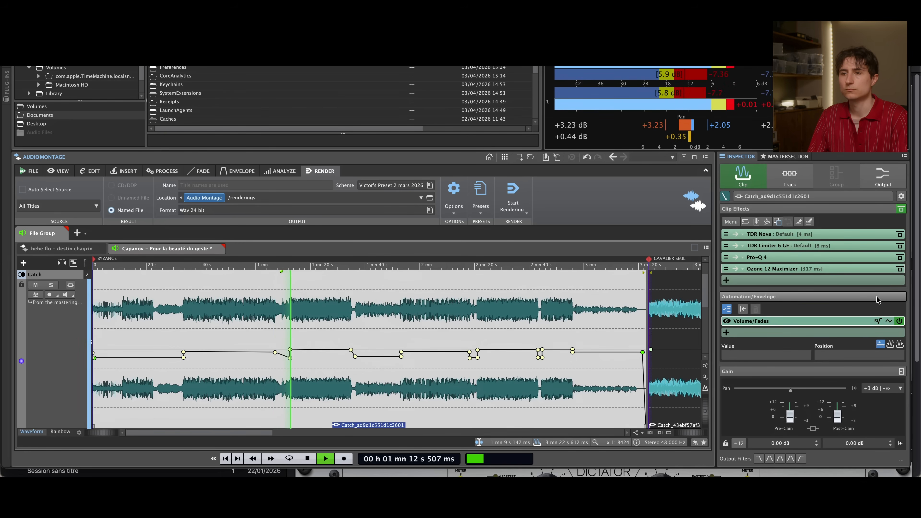
pyautogui.press('space')
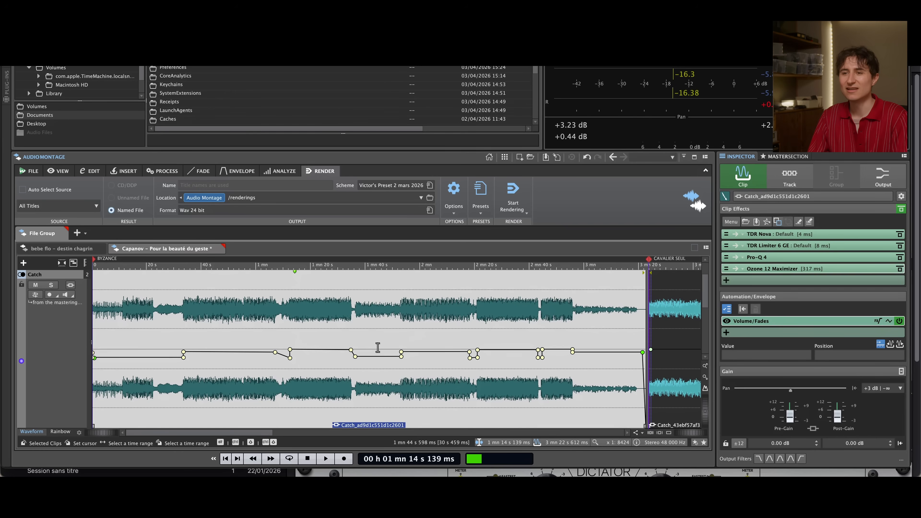
# Compare the entry near 1 min 53 s with the Volume/Fades envelope deactivated and reactivated, examining its level step up close
pyautogui.click(394, 263)
pyautogui.click(899, 320)
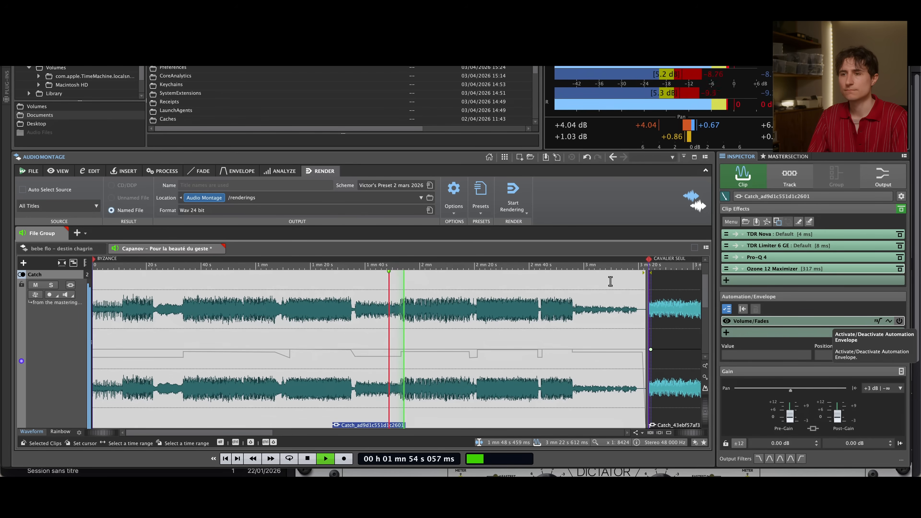
pyautogui.scroll(8, 401, 328)
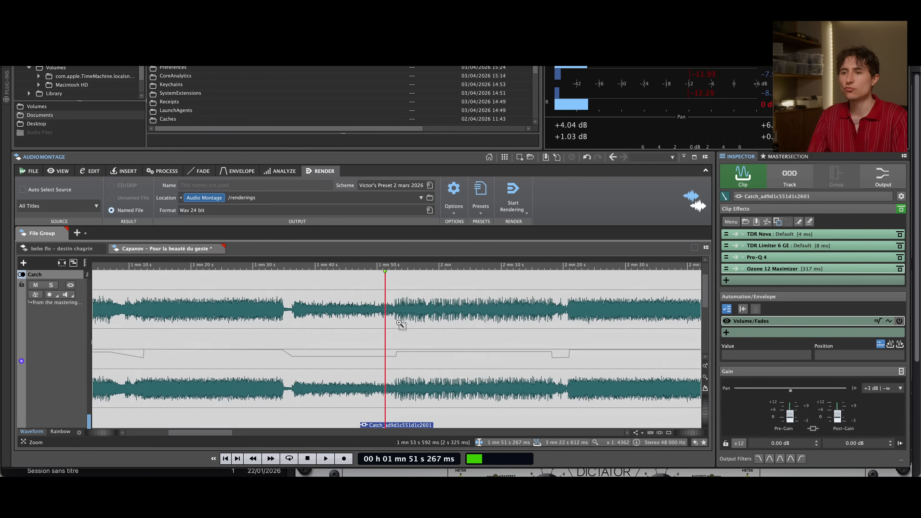
pyautogui.scroll(8, 394, 323)
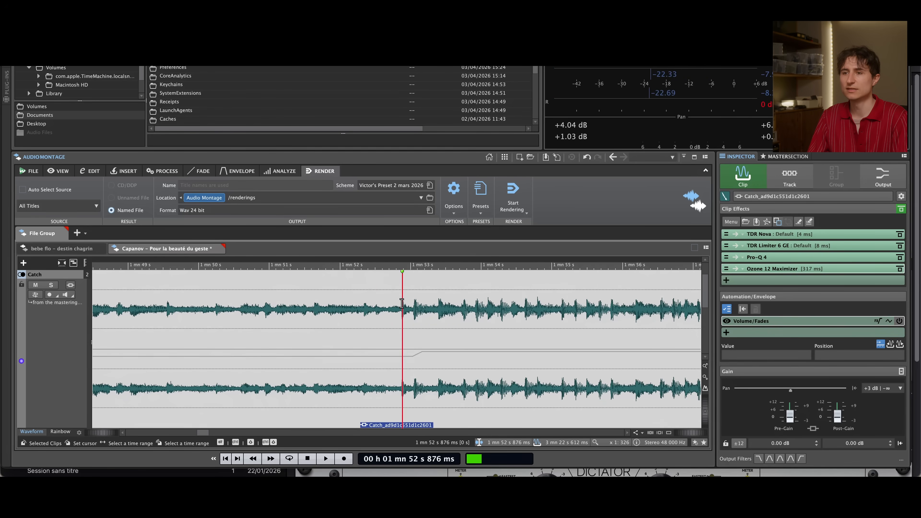
pyautogui.press('space')
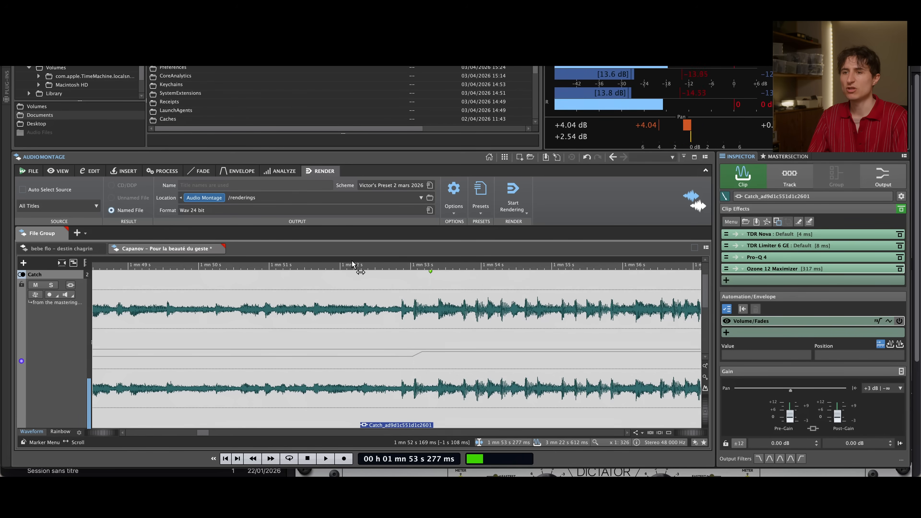
pyautogui.press('space')
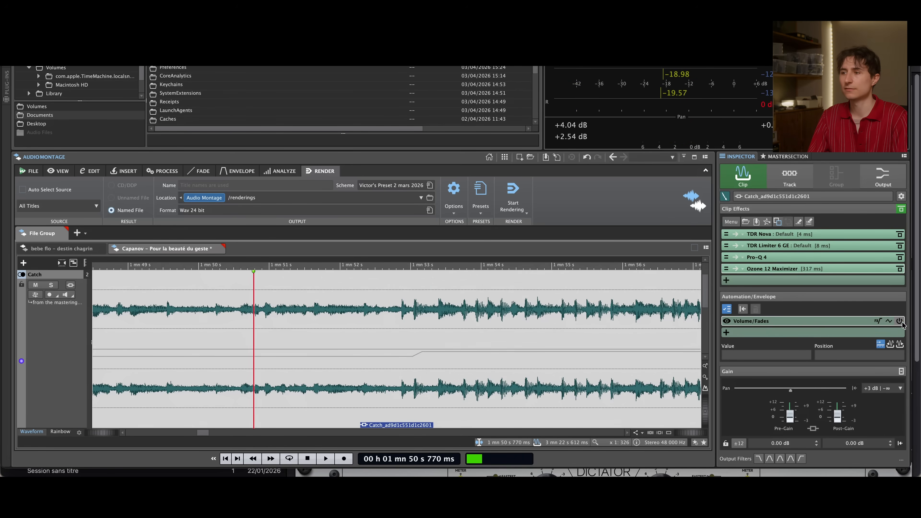
pyautogui.click(900, 320)
pyautogui.press('space')
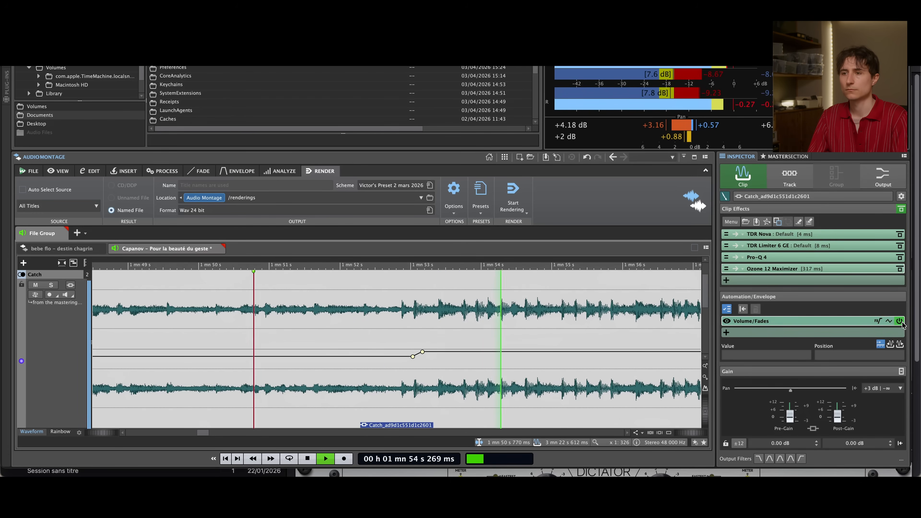
pyautogui.press('space')
# Audition the transition near 2 min 21 s with the Volume/Fades envelope deactivated, and replay it from about 2 min 15 s with the envelope active
pyautogui.scroll(-5, 508, 319)
pyautogui.scroll(-4, 509, 321)
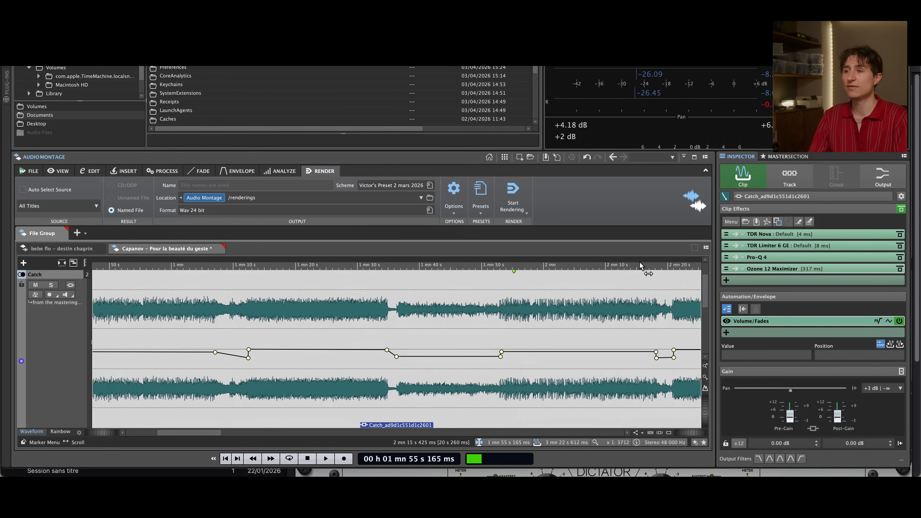
pyautogui.click(663, 287)
pyautogui.scroll(1, 667, 287)
pyautogui.scroll(1, 667, 287)
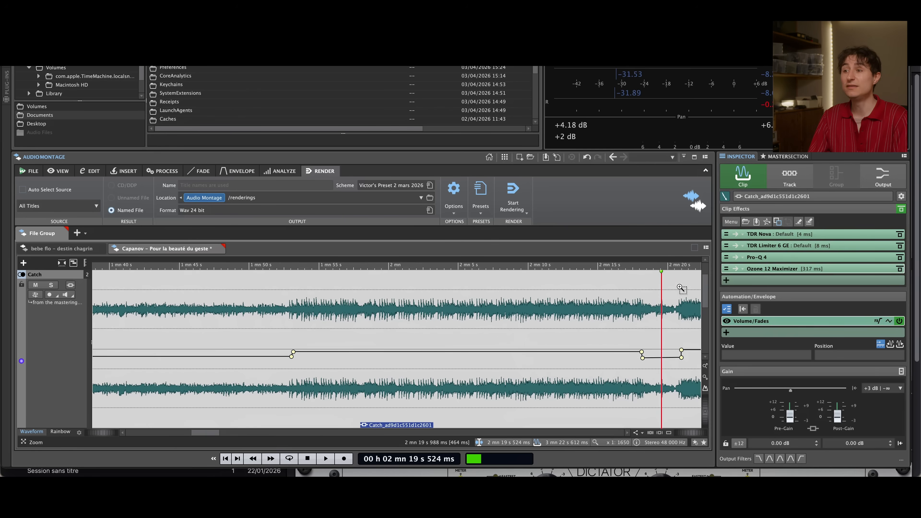
pyautogui.scroll(-4, 685, 285)
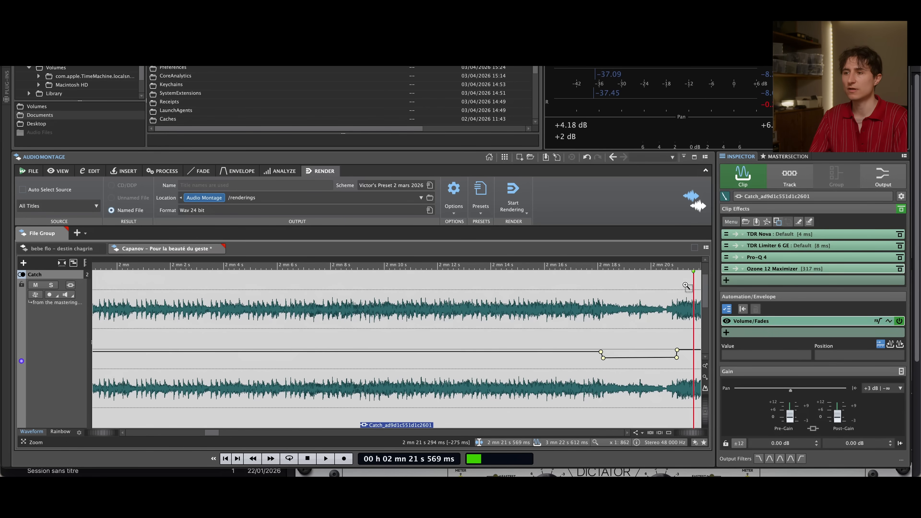
pyautogui.scroll(2, 537, 285)
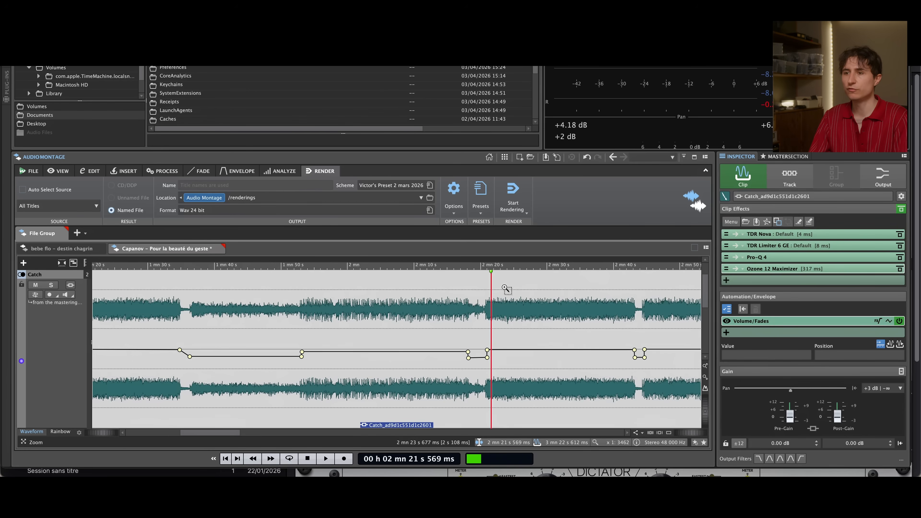
pyautogui.scroll(2, 505, 288)
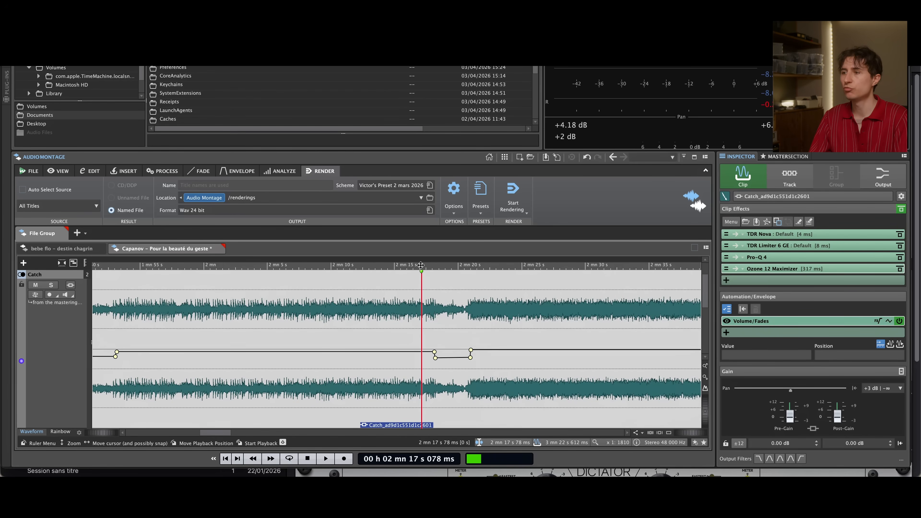
pyautogui.click(899, 321)
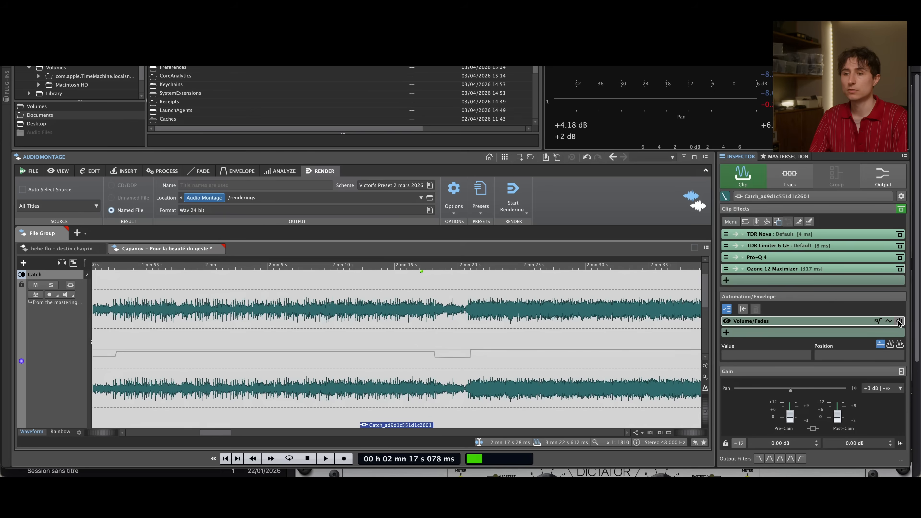
pyautogui.press('space')
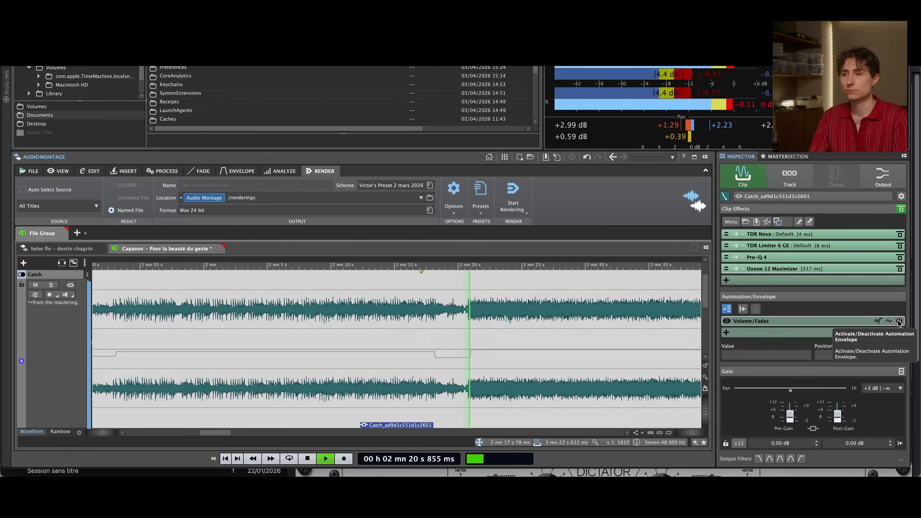
pyautogui.click(899, 321)
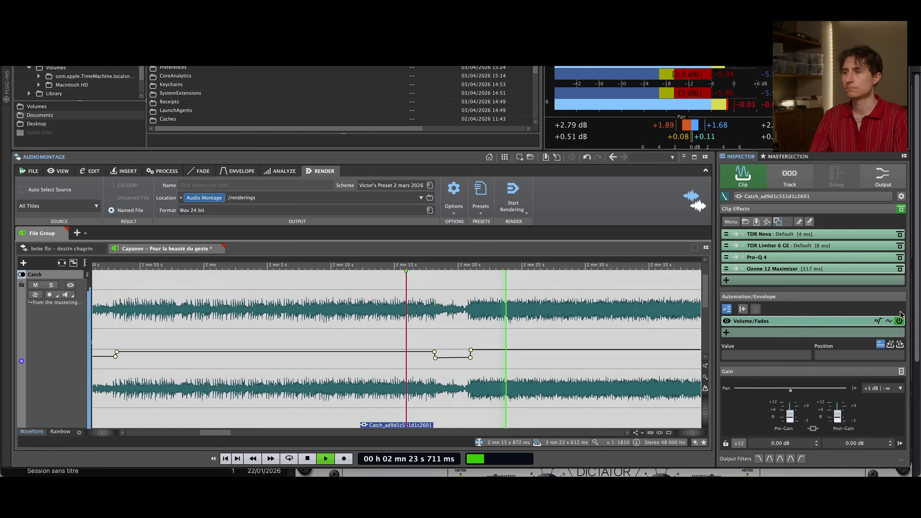
# Stop playback, then audition the short break near 2 min 43 s from about 2 min 42 s with the Volume/Fades envelope deactivated
pyautogui.scroll(-3, 566, 282)
pyautogui.press('space')
pyautogui.scroll(-3, 575, 283)
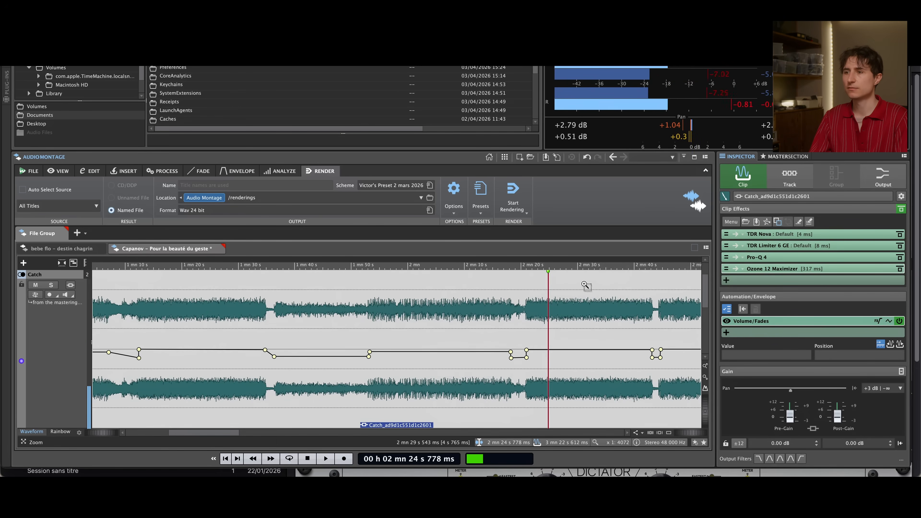
pyautogui.click(660, 283)
pyautogui.scroll(6, 662, 283)
pyautogui.click(517, 283)
pyautogui.click(899, 321)
pyautogui.press('space')
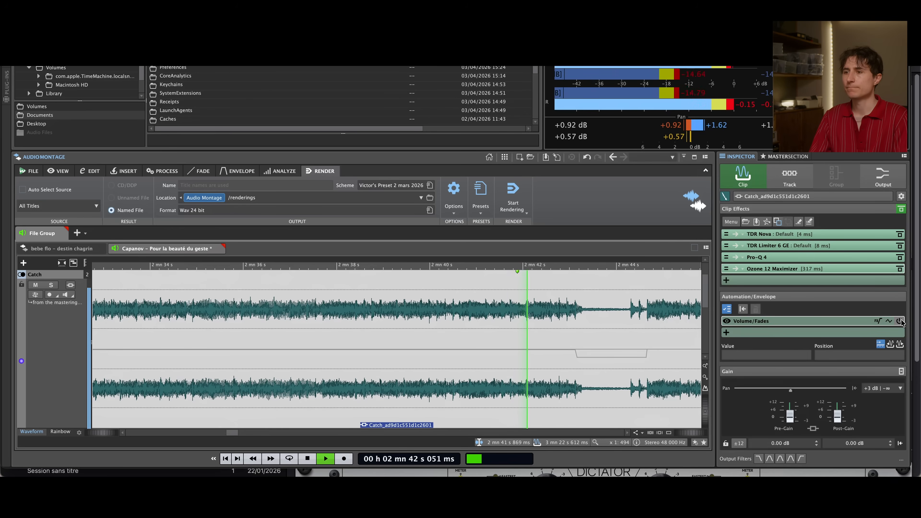
pyautogui.moveTo(232, 432); pyautogui.dragTo(238, 433)
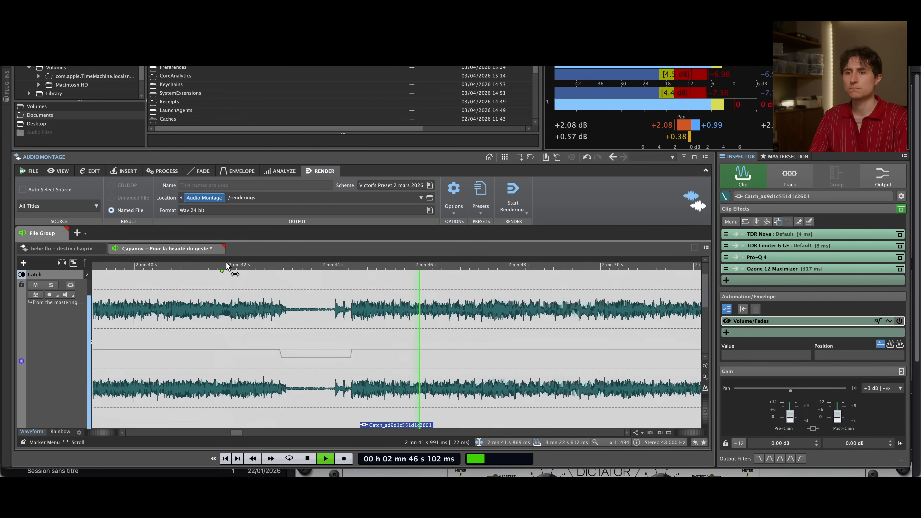
pyautogui.press('space')
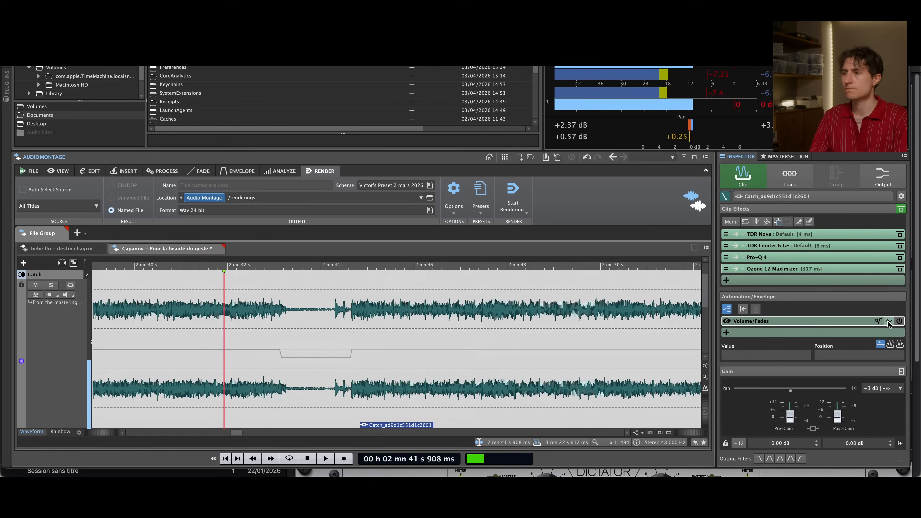
# Reactivate the Volume/Fades envelope, replay the same break from about 2 min 42 s, and stop playback
pyautogui.click(888, 323)
pyautogui.press('space')
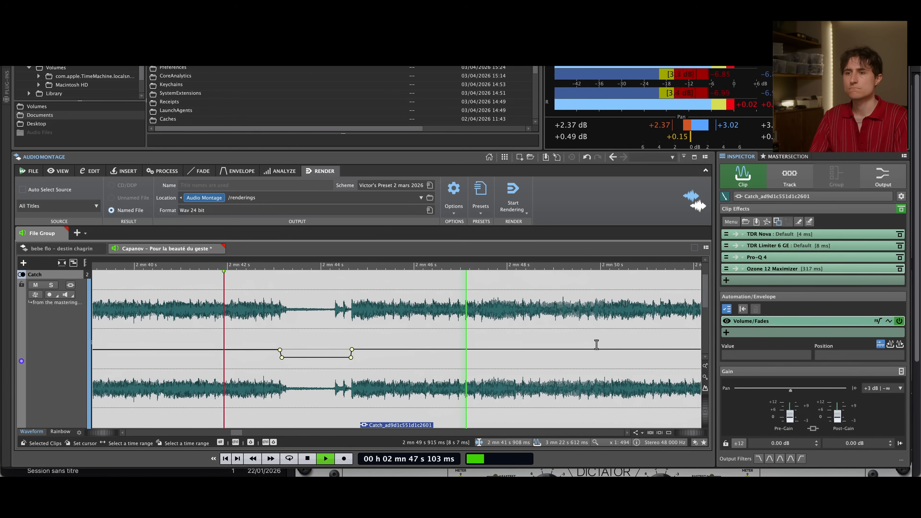
pyautogui.press('space')
# Place the edit cursor at about 2 min 55 s, just before the quiet outro, and examine the envelope through to Catch's final fade-out
pyautogui.scroll(-1, 596, 344)
pyautogui.scroll(-5, 596, 344)
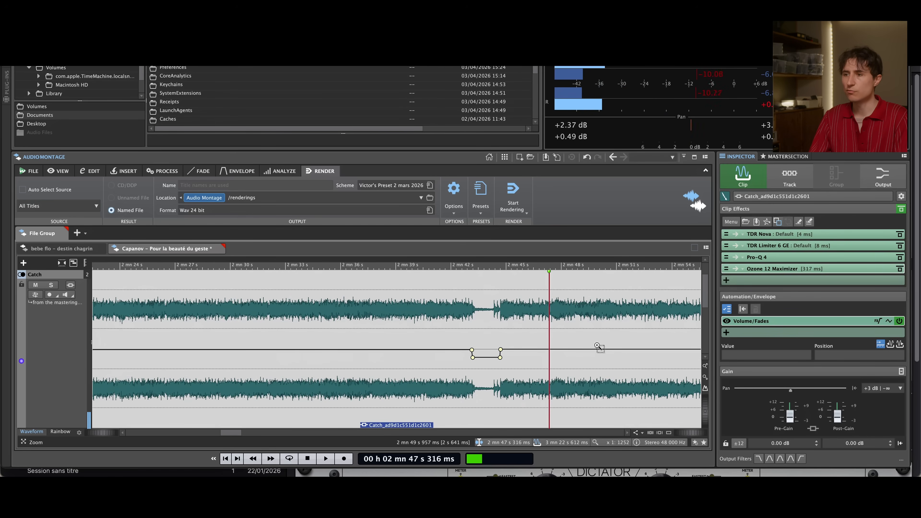
pyautogui.click(664, 276)
pyautogui.scroll(5, 680, 298)
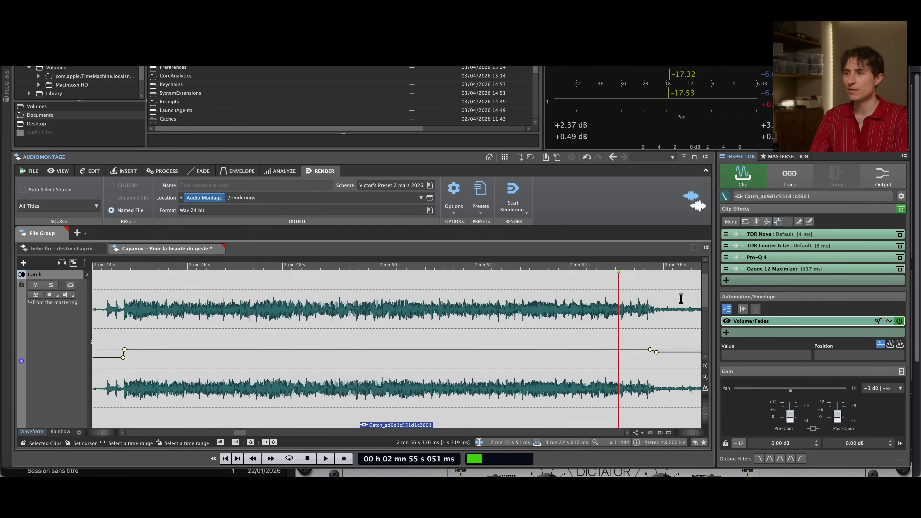
pyautogui.scroll(-5, 530, 301)
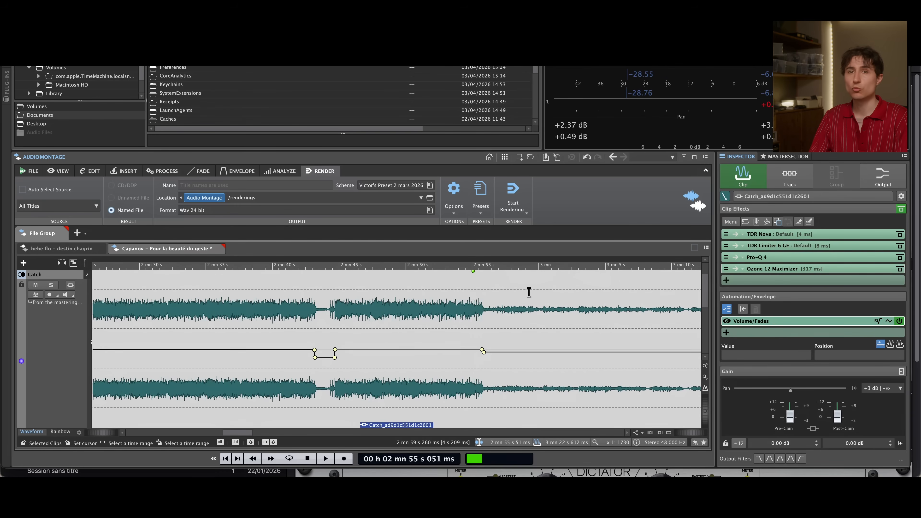
pyautogui.hscroll(4, 541, 322)
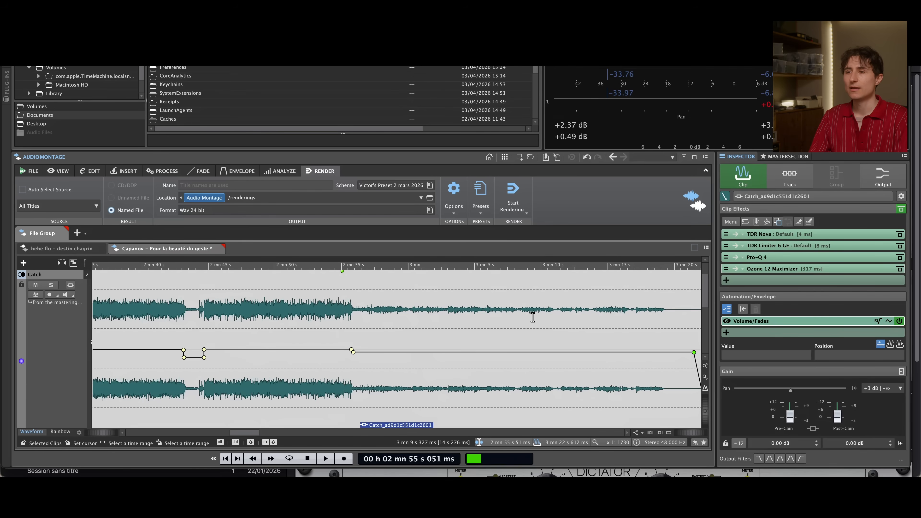
pyautogui.hscroll(2, 532, 317)
pyautogui.scroll(-1, 532, 317)
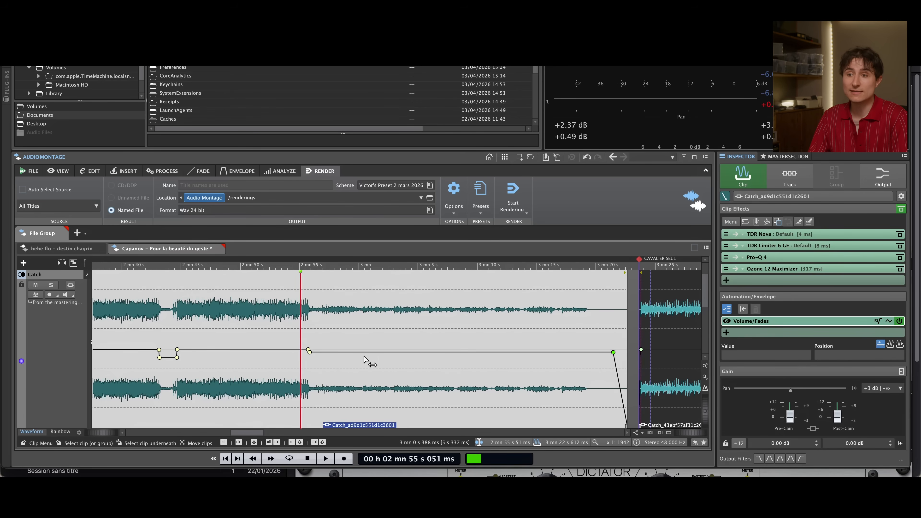
# Play the outro from about 2 min 55 s, deactivating and reactivating the Volume/Fades envelope during playback, and stop
pyautogui.press('space')
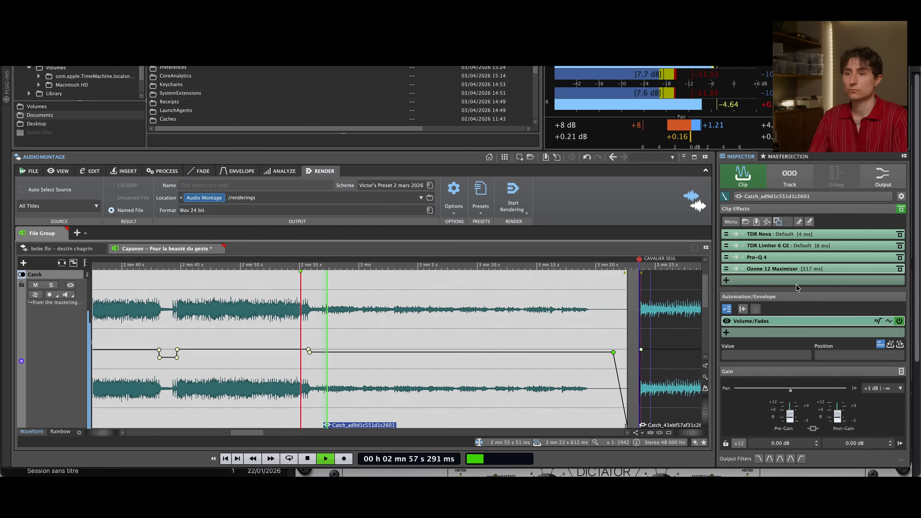
pyautogui.click(899, 320)
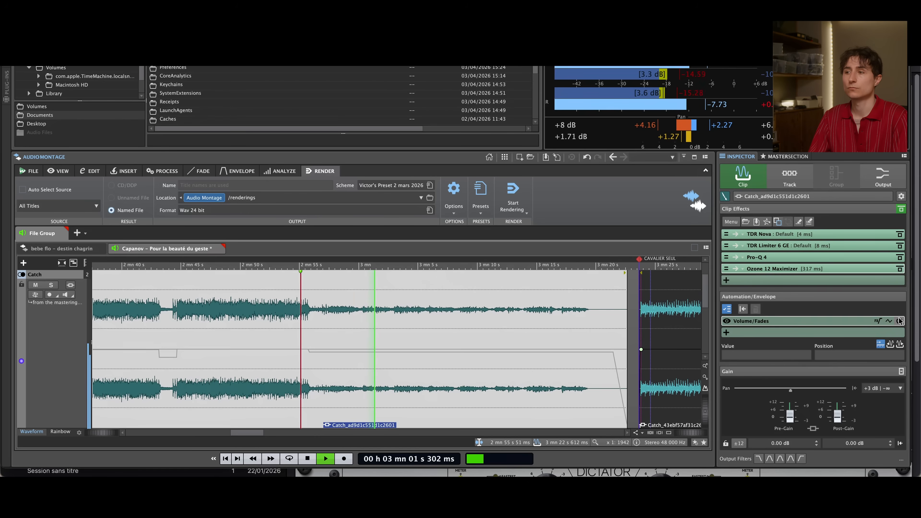
pyautogui.click(899, 320)
pyautogui.press('space')
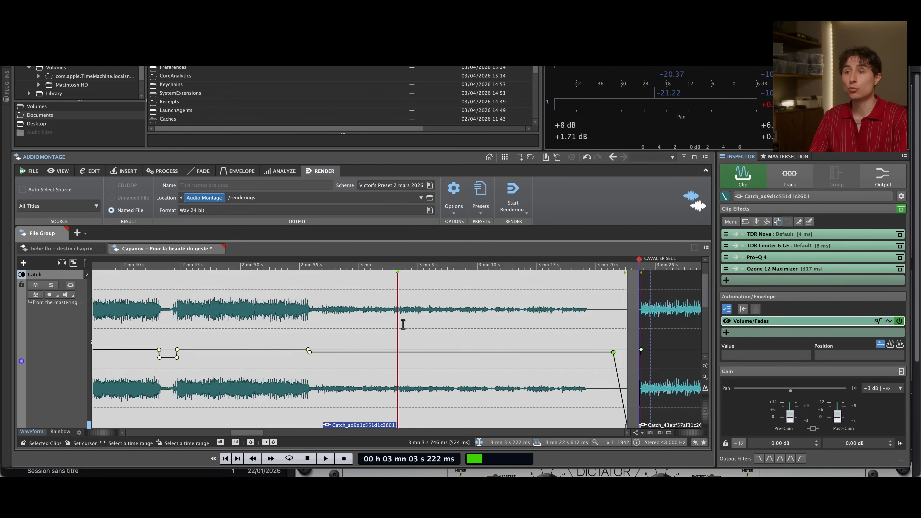
pyautogui.scroll(-5, 425, 325)
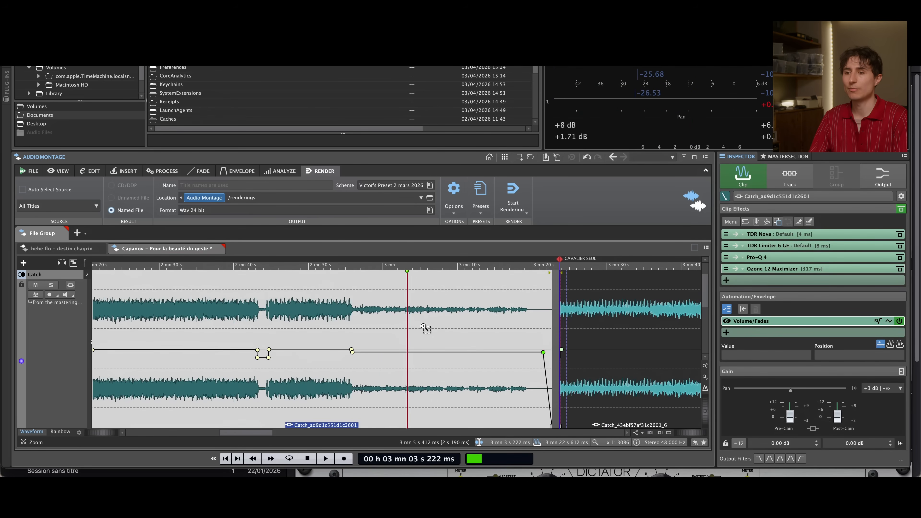